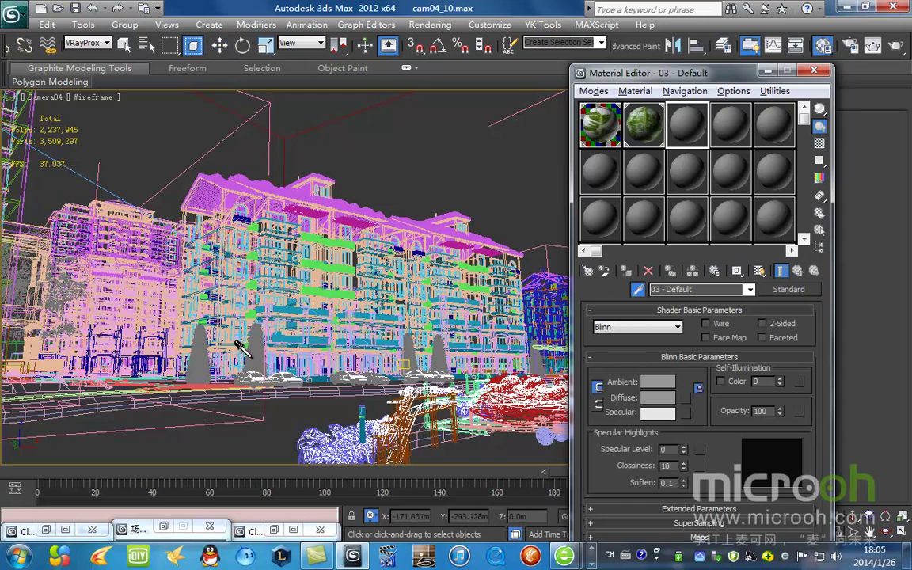
Step: Sample the conical trees' material into the third sample slot, then select and isolate every object that uses it
click(189, 359)
click(824, 228)
click(301, 470)
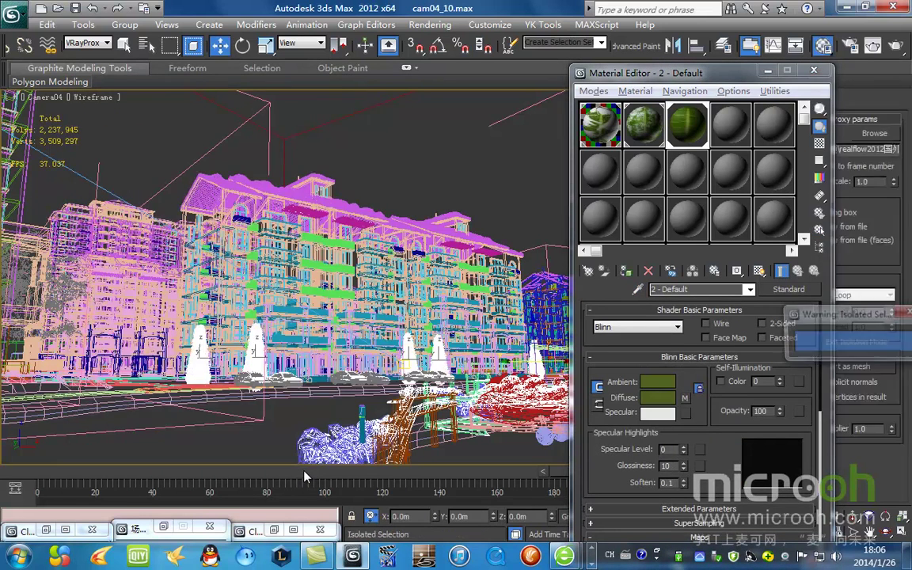
key(alt+q)
Step: Test-render the isolated trees through Camera04 to check their plain green leaf material, and close the render
click(897, 47)
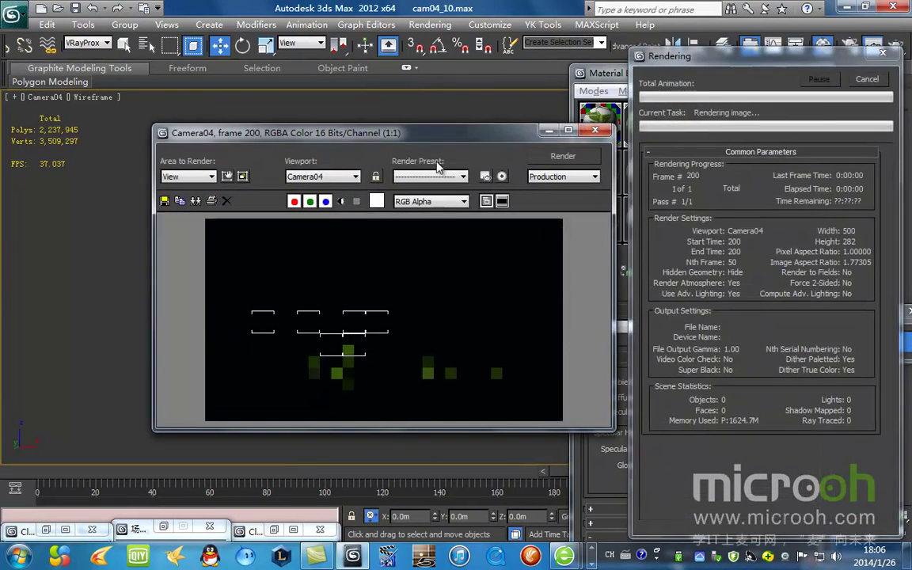
drag(497, 140, 435, 134)
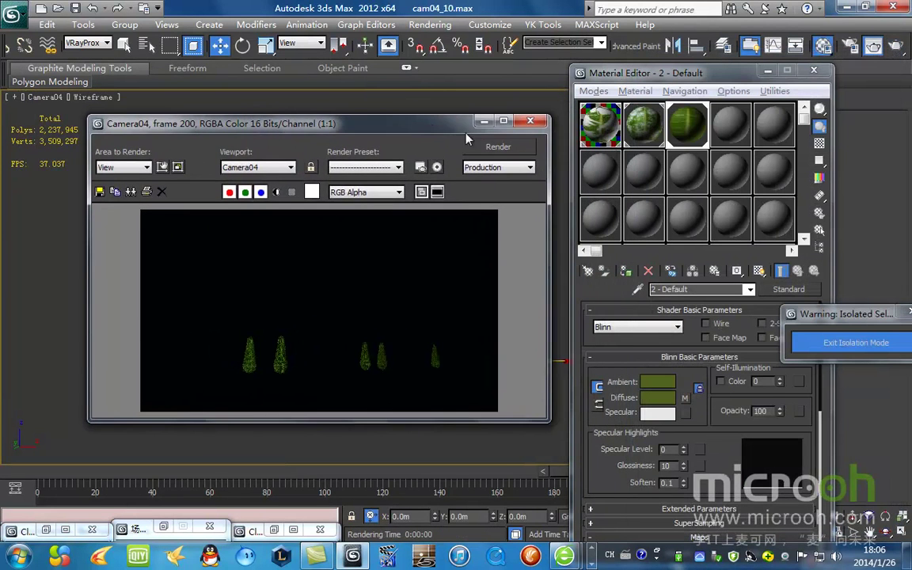
click(529, 128)
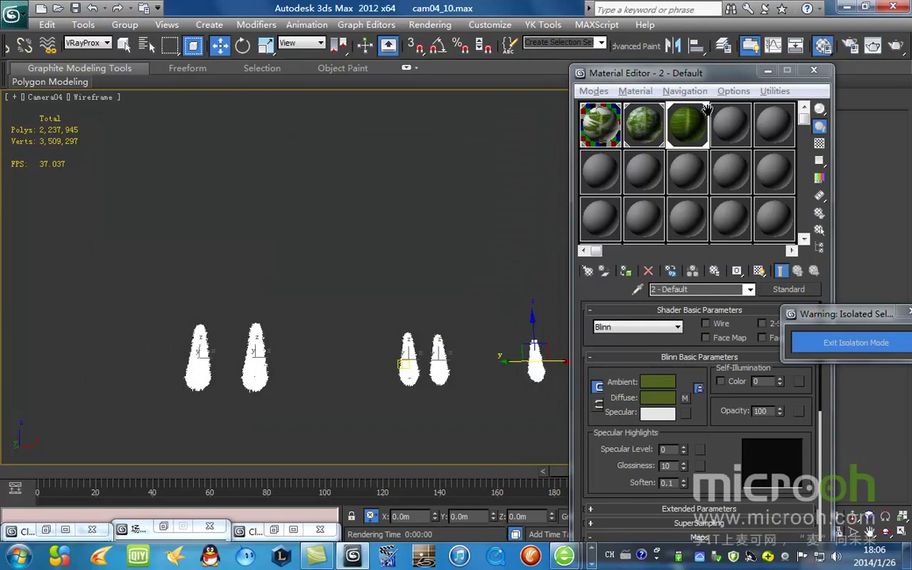
Step: Change the 2 - Default material to a Blend that keeps the leaf material as Material 1, and show its enlarged preview
drag(840, 313, 895, 362)
click(789, 289)
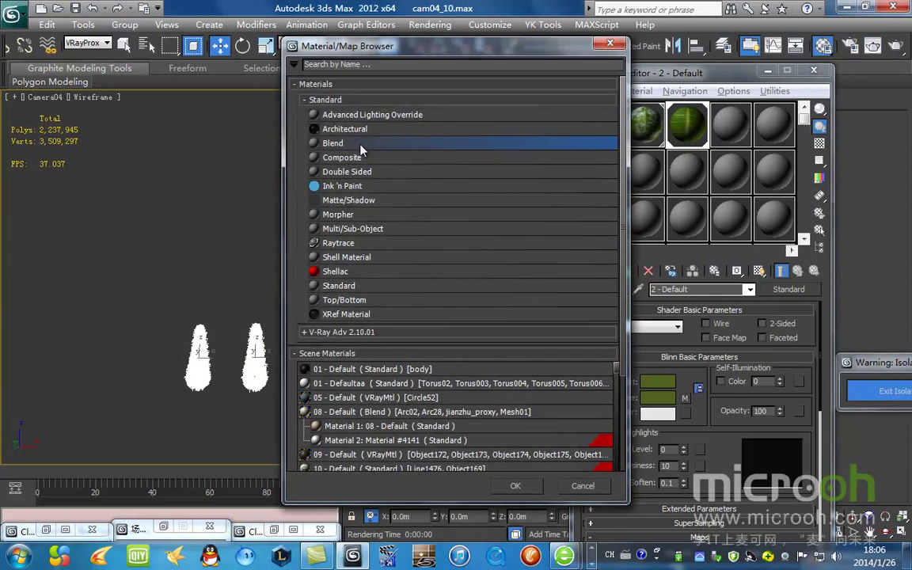
double_click(380, 144)
click(670, 355)
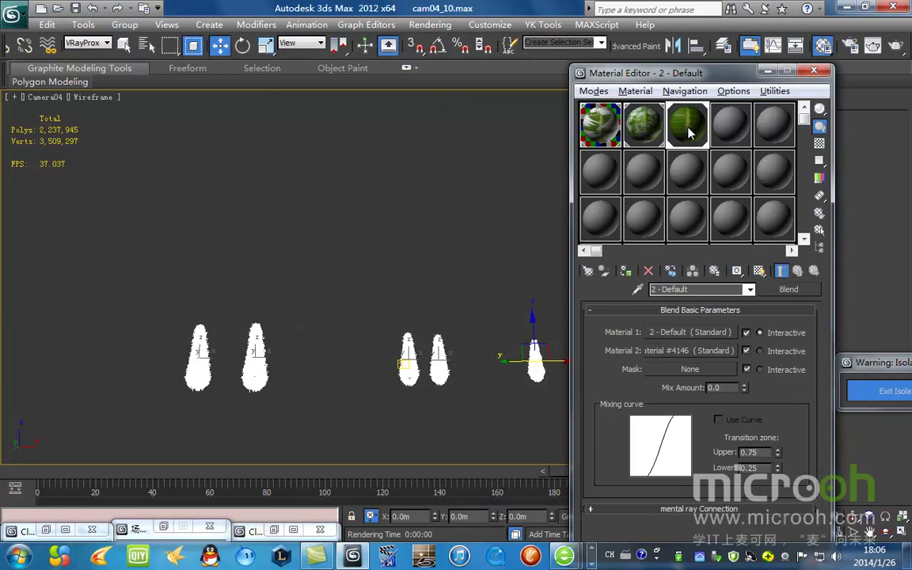
double_click(688, 126)
drag(281, 131, 449, 169)
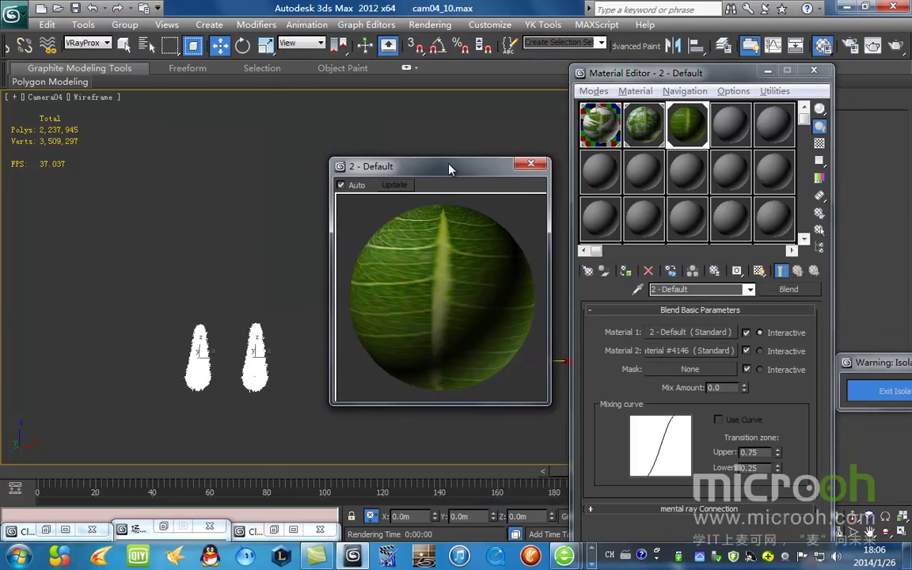
Step: Copy the diffuse colour of Material #4143, the second sub-material of the existing 01 - sdfwe snow blend
click(691, 334)
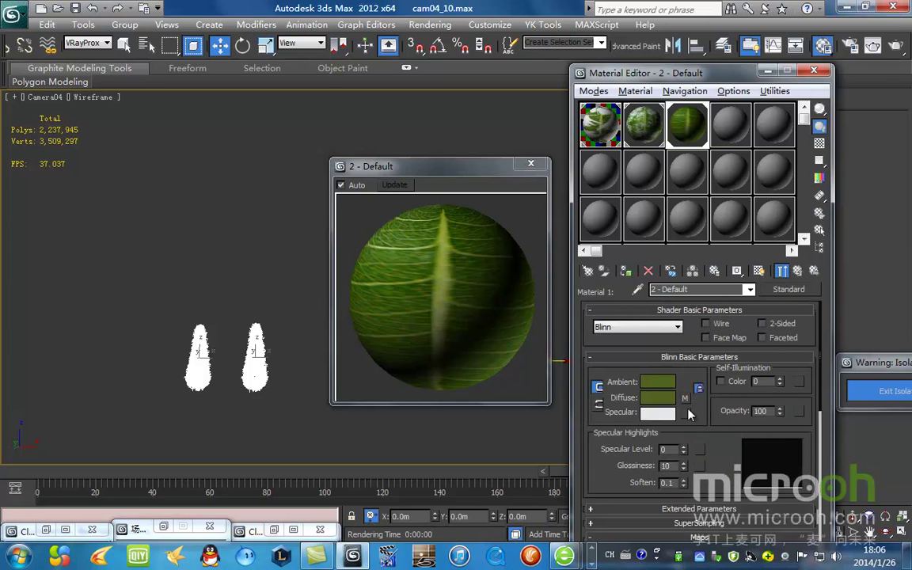
click(798, 270)
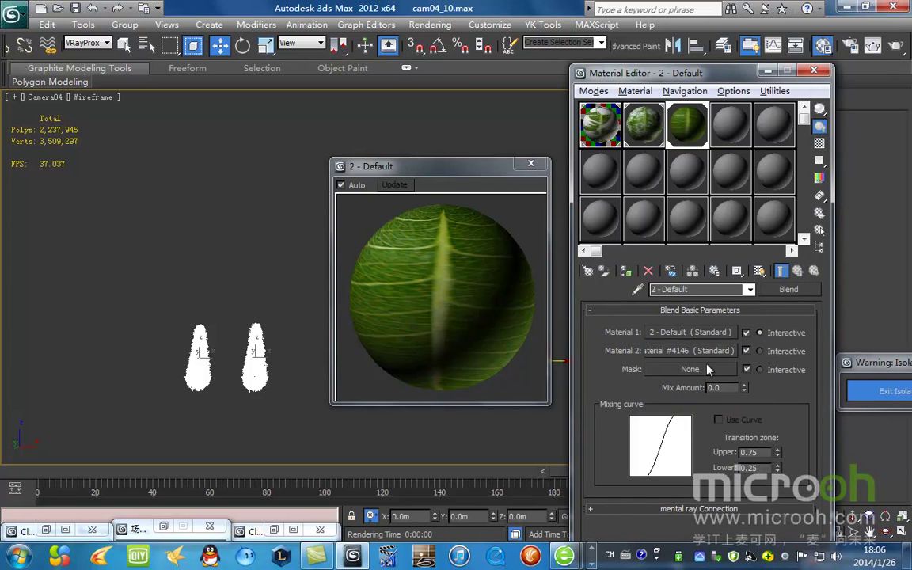
click(710, 351)
click(650, 131)
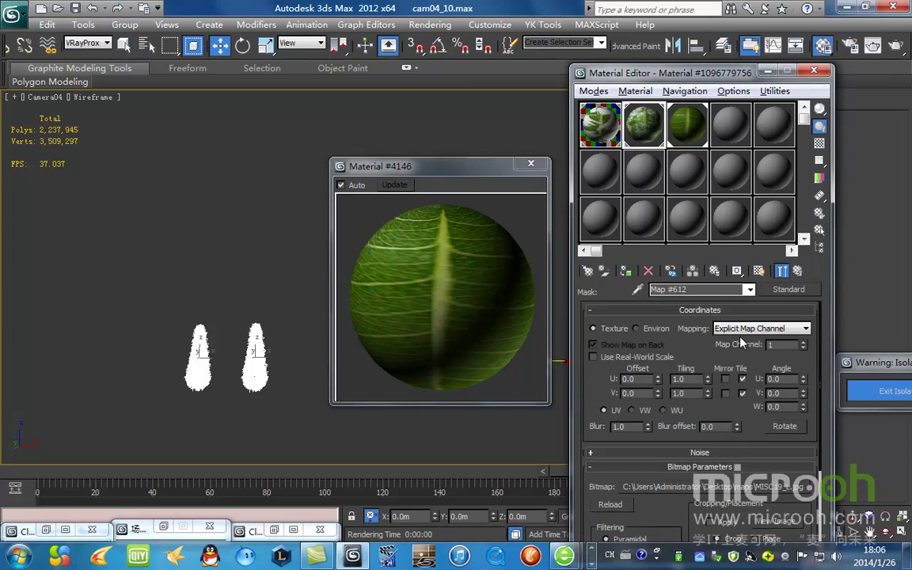
click(798, 271)
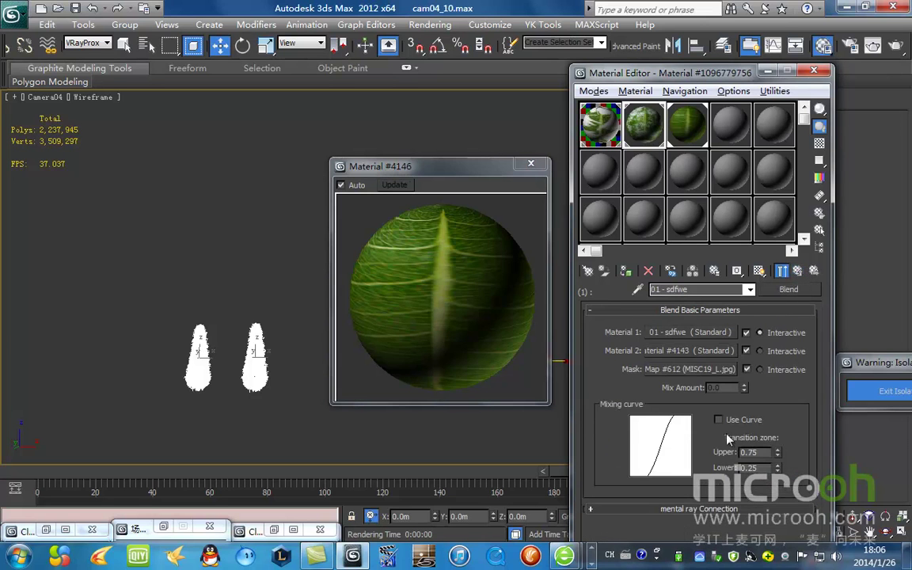
click(701, 354)
right_click(660, 399)
click(693, 410)
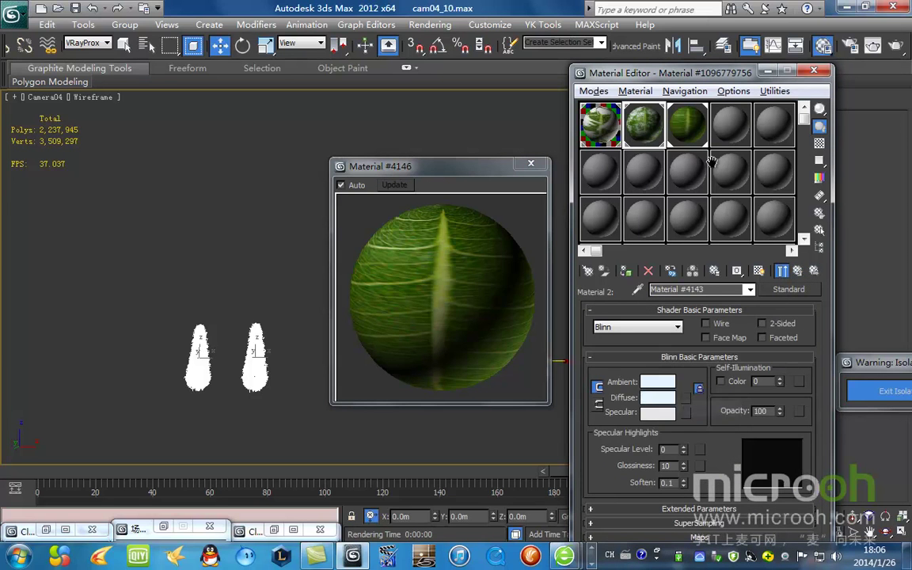
Step: Paste the copied snow colour into the diffuse colour of Material 2 in the 2 - Default blend
click(688, 122)
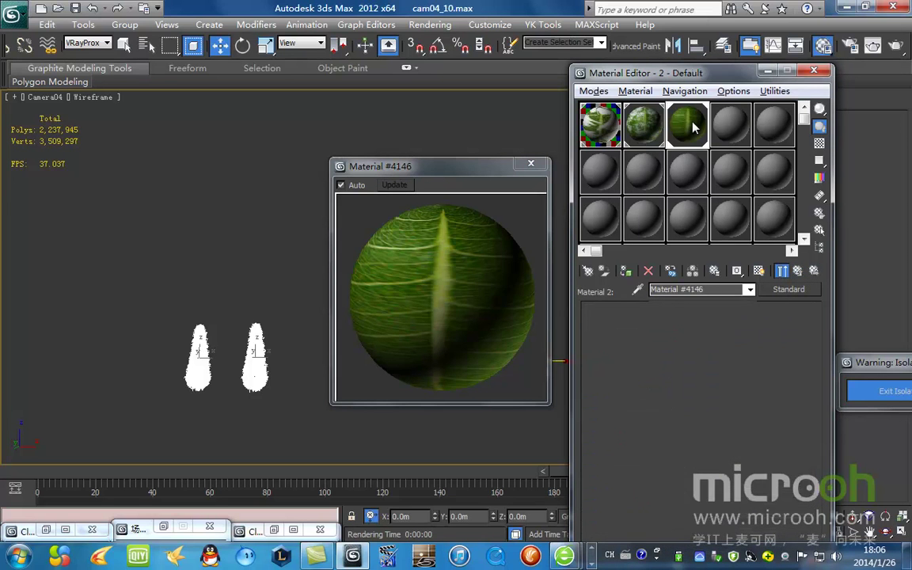
click(797, 270)
click(679, 351)
right_click(663, 398)
click(697, 424)
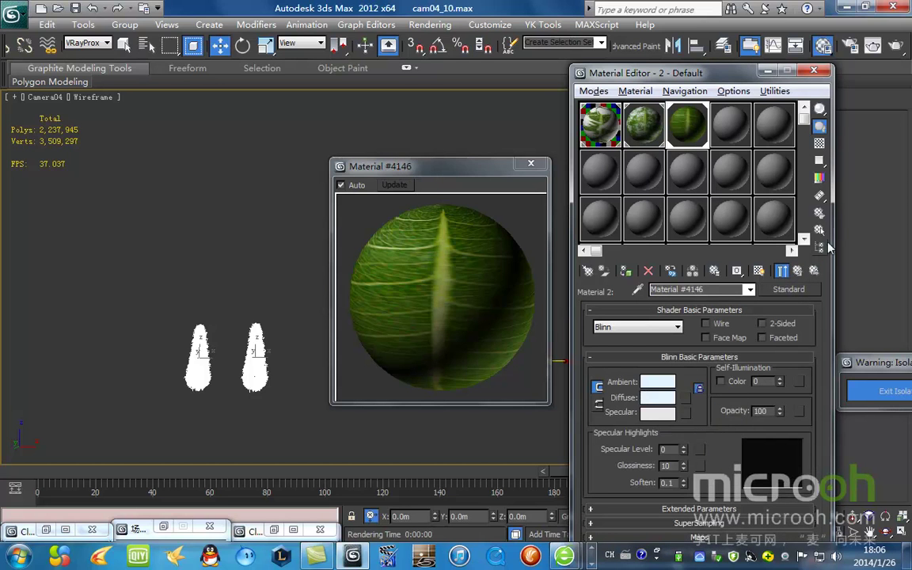
Step: Load the bitmap 城墙中通道b from the maps folder as the mask of the 2 - Default blend
click(800, 272)
click(707, 370)
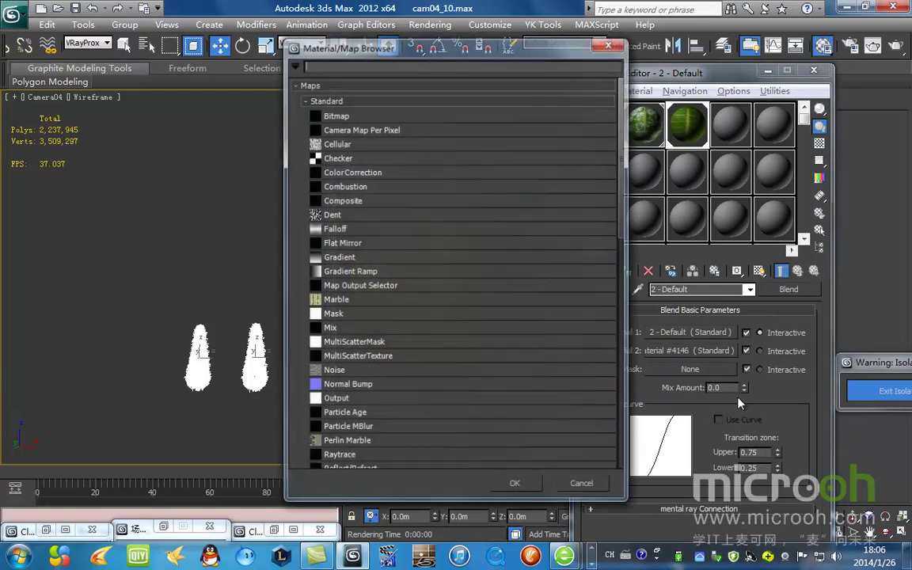
double_click(369, 116)
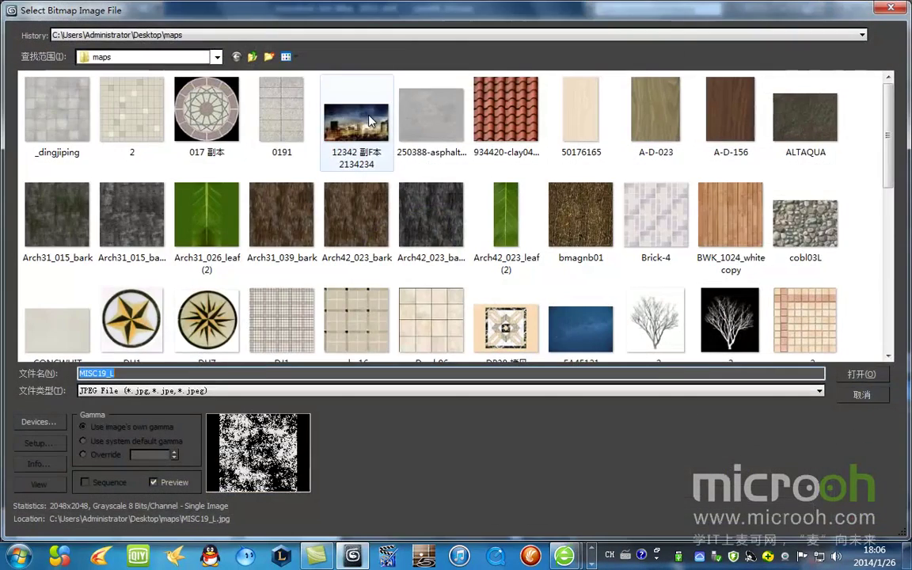
drag(887, 156, 898, 344)
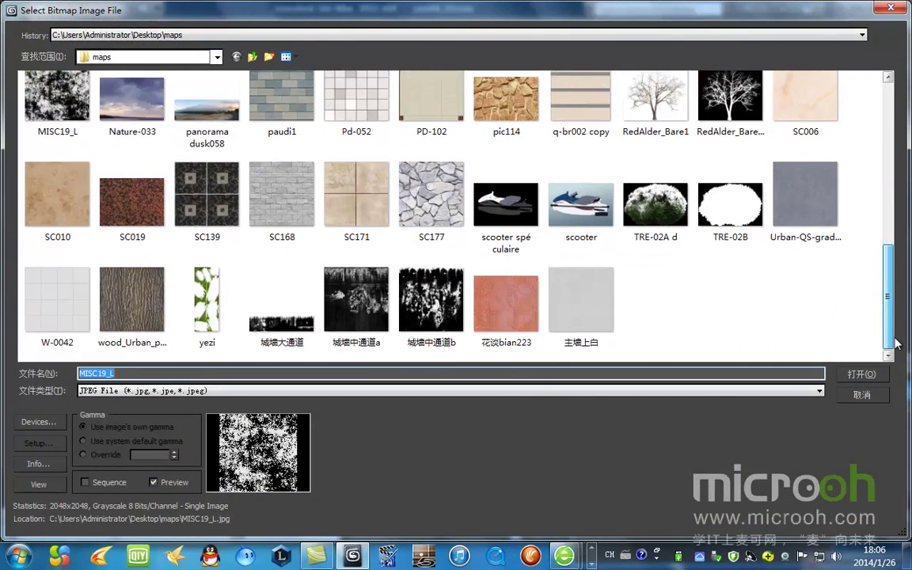
double_click(441, 297)
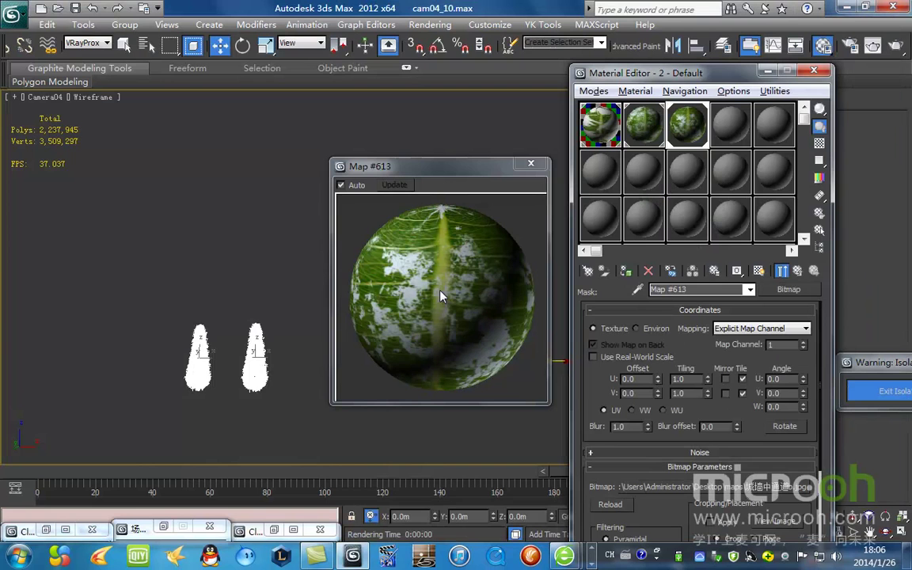
drag(480, 169, 489, 138)
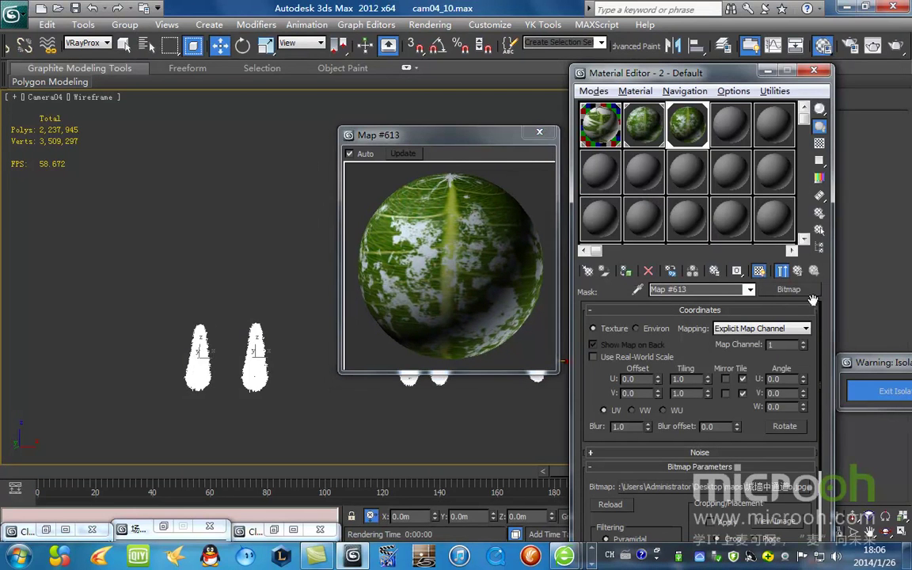
Step: Test-render the isolated trees with the snow blend, then put away the render and the enlarged material preview
drag(863, 366, 470, 203)
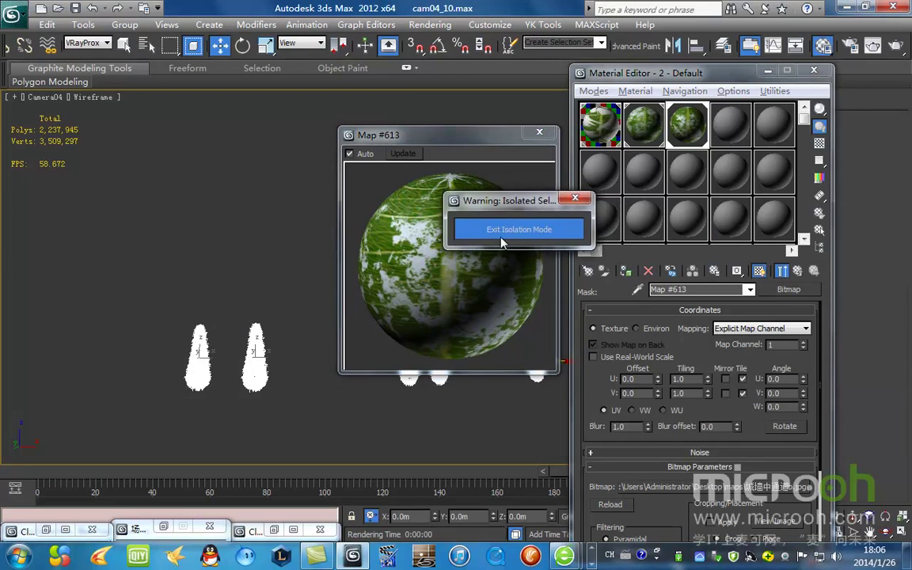
click(896, 46)
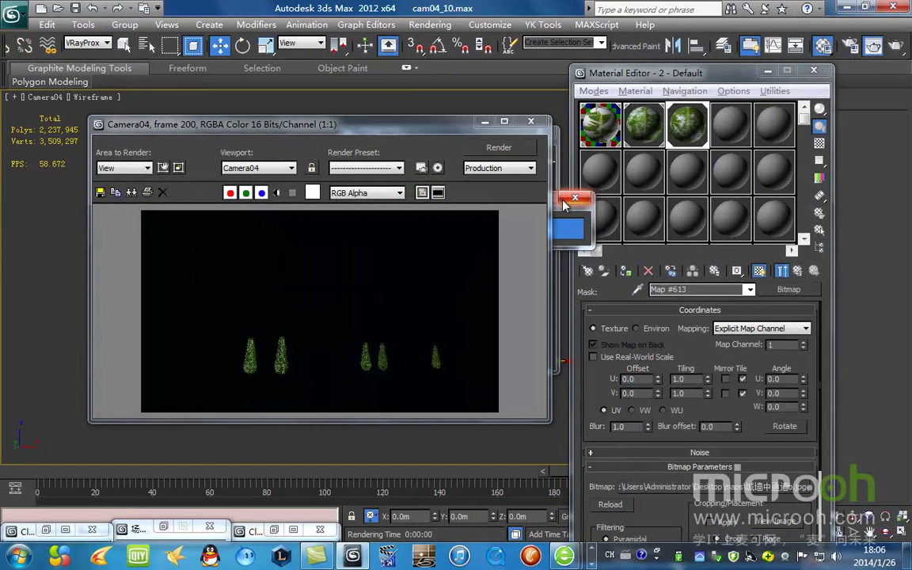
drag(449, 133, 354, 173)
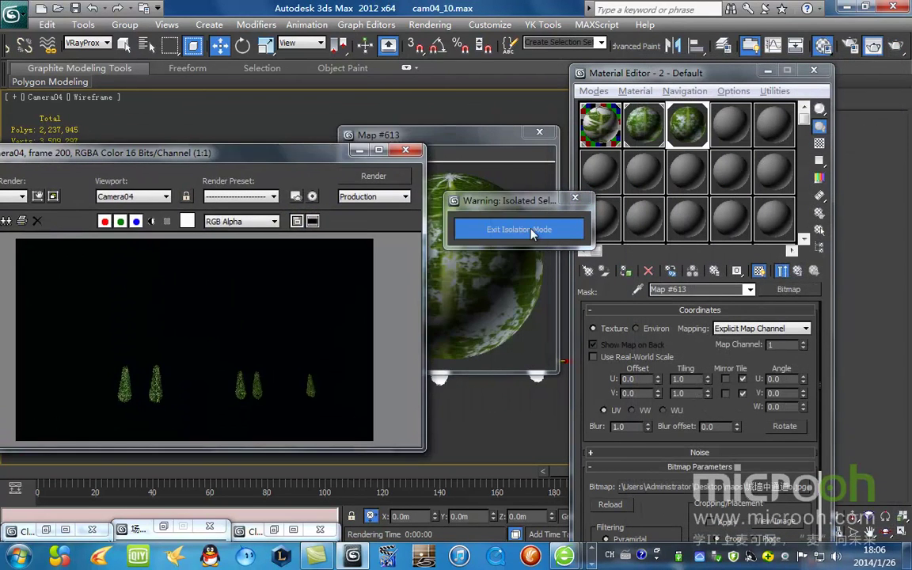
drag(535, 209, 404, 251)
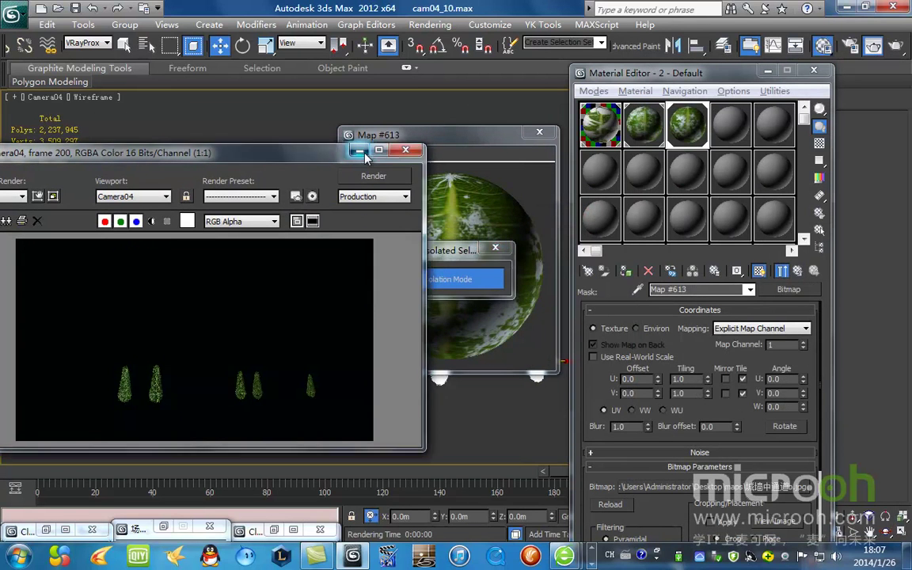
click(361, 150)
drag(467, 134, 292, 155)
click(378, 155)
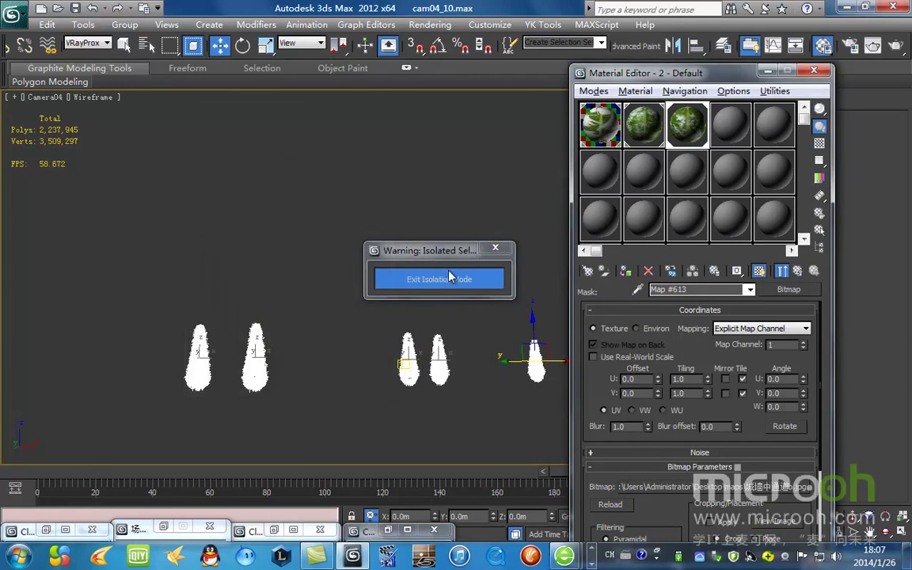
Step: Exit isolation mode and hide the conical trees, then put away the Material Editor
click(448, 279)
right_click(382, 261)
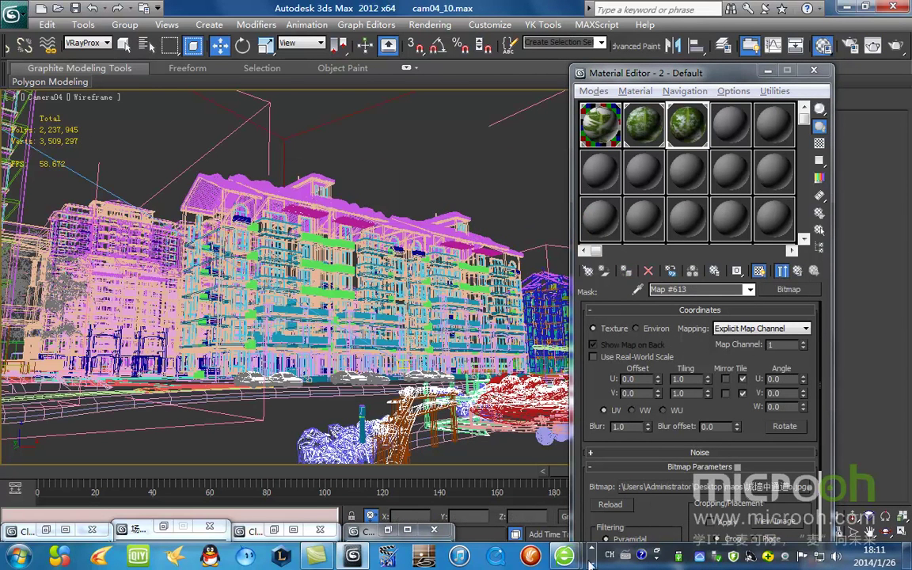
click(591, 563)
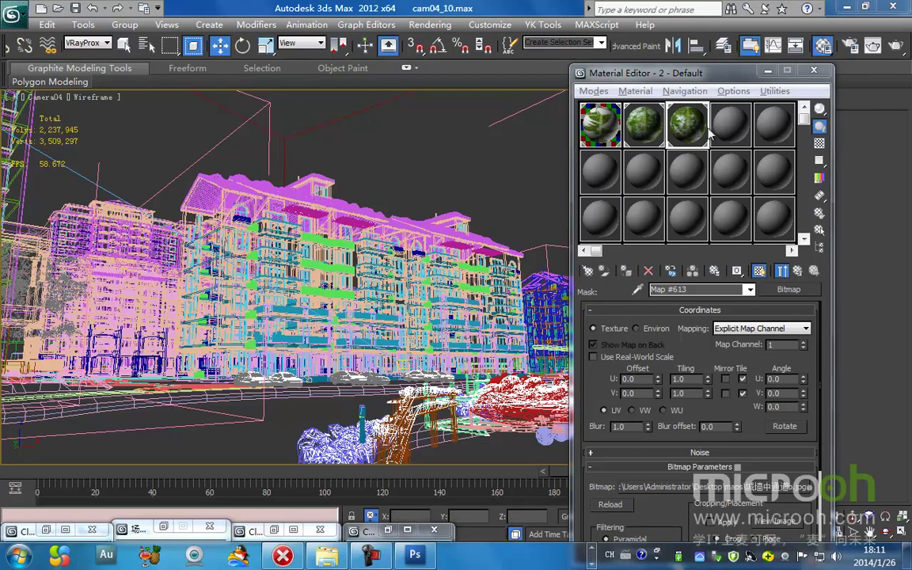
click(813, 70)
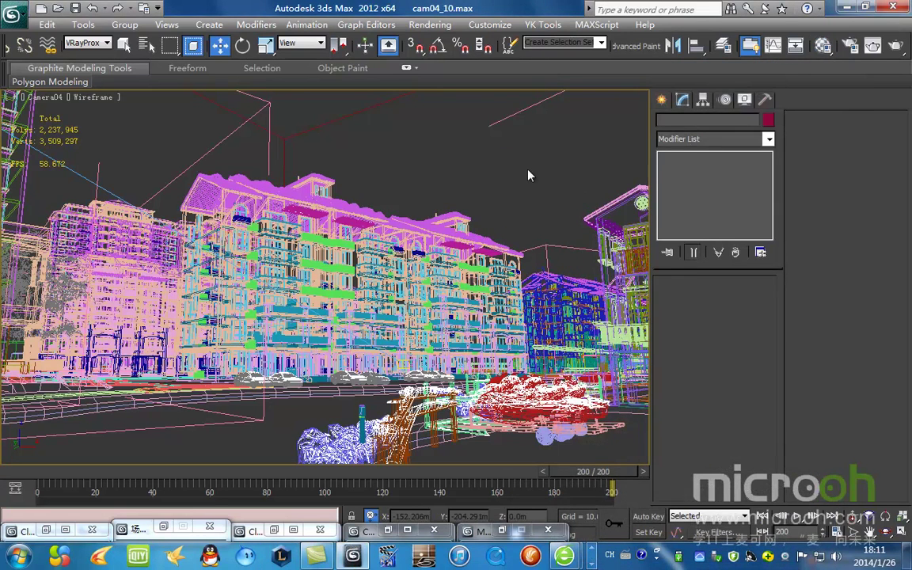
Step: Switch to the Top view around the camera and unhide all objects in the scene
key(t)
scroll(507, 238, down, 5)
scroll(334, 308, up, 4)
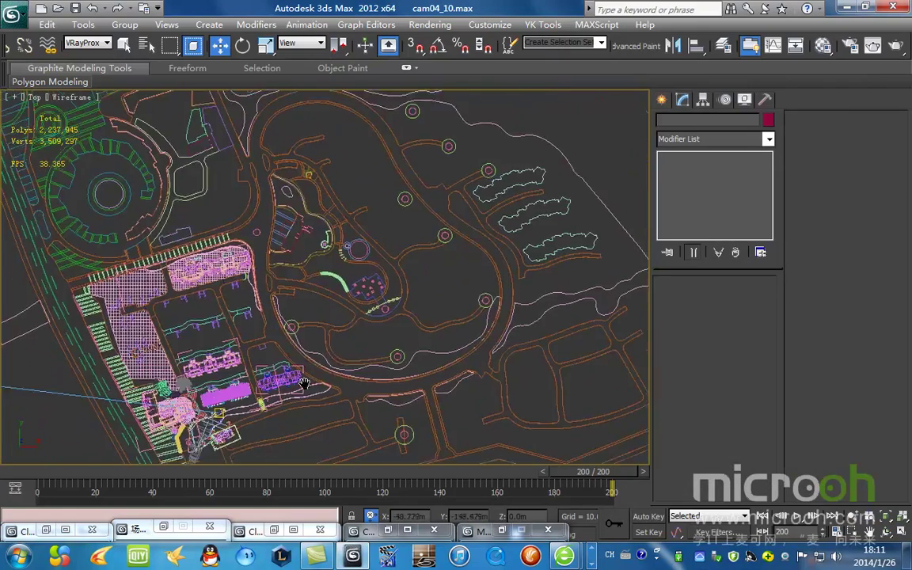
middle_drag(227, 421, 406, 275)
scroll(405, 275, up, 4)
key(F3)
scroll(356, 314, up, 3)
mouse_move(356, 314)
middle_down()
mouse_move(402, 350)
mouse_move(382, 206)
middle_up()
key(F3)
right_click(455, 254)
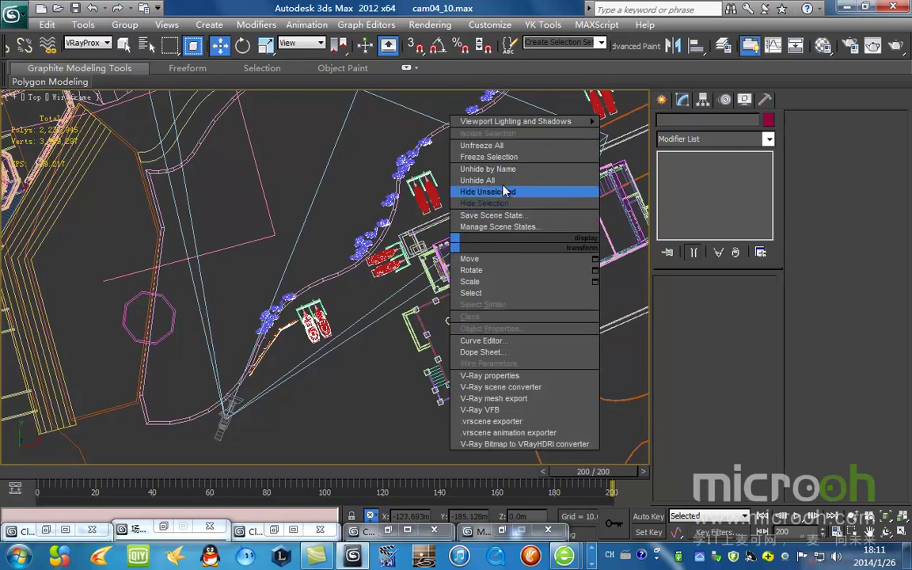
click(475, 178)
middle_drag(424, 326, 425, 279)
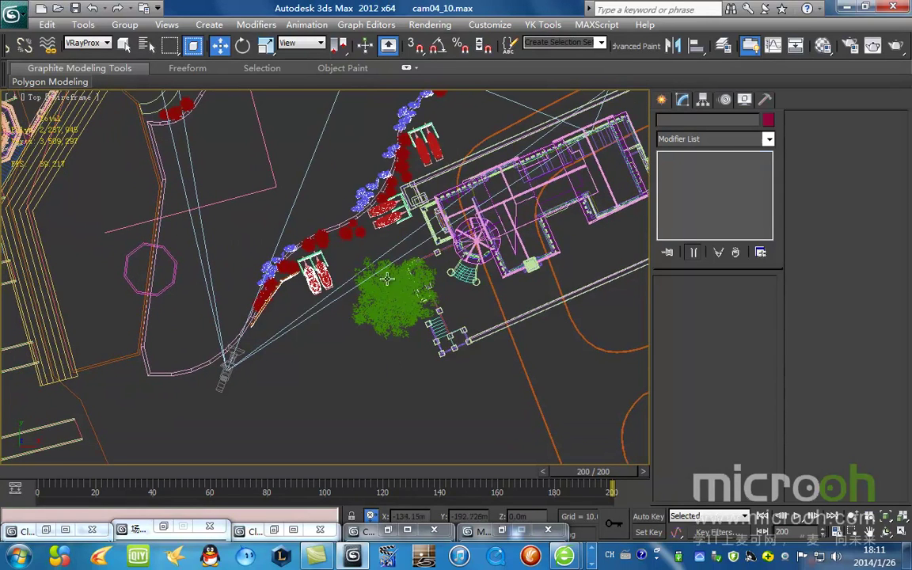
Step: Sample the large green tree's Multi/Sub-Object material into an empty slot and select all VRayProxy_OnyxTree objects that use it
click(387, 278)
middle_drag(497, 323, 485, 250)
key(m)
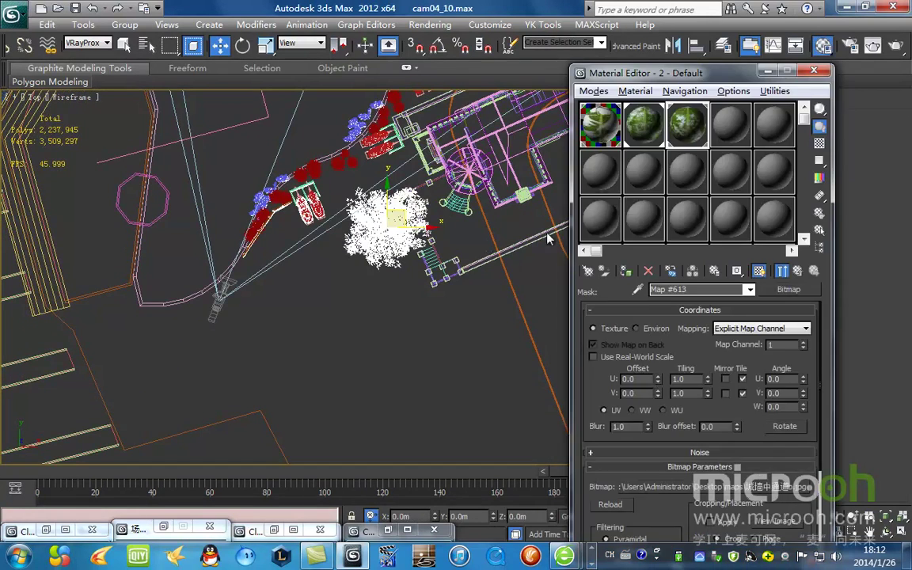
click(638, 289)
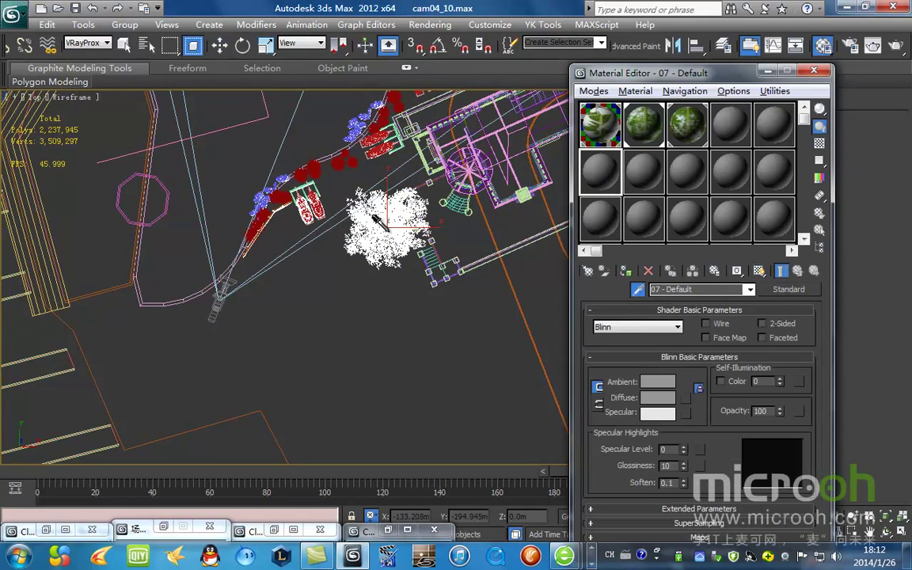
click(345, 221)
click(819, 229)
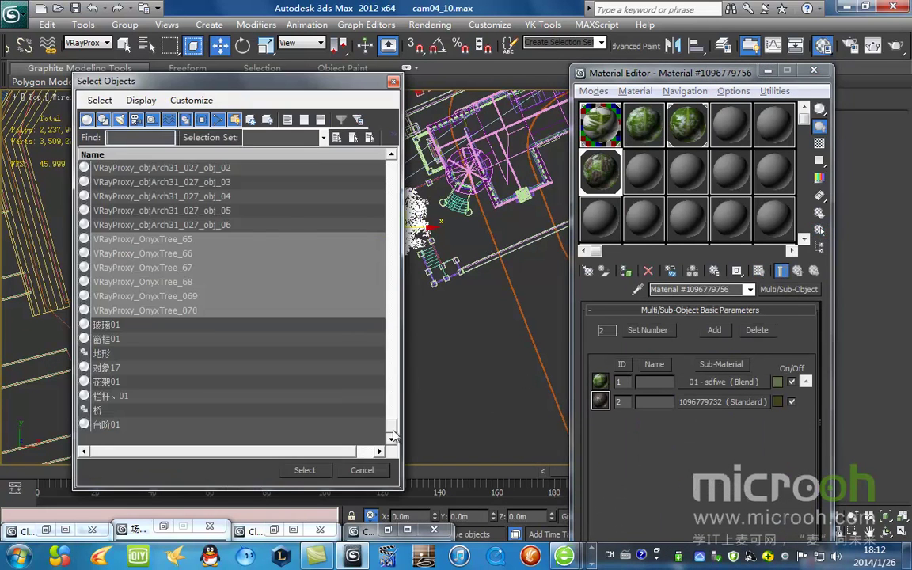
click(303, 470)
Step: Isolate the selected trees for a look, then return to the Camera04 view and exit isolation mode
key(alt+q)
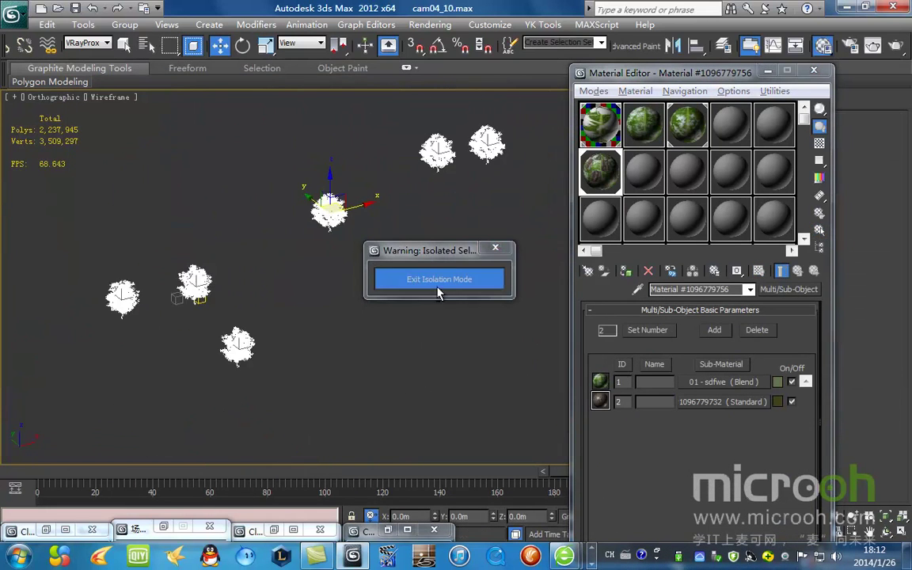
key(c)
click(449, 292)
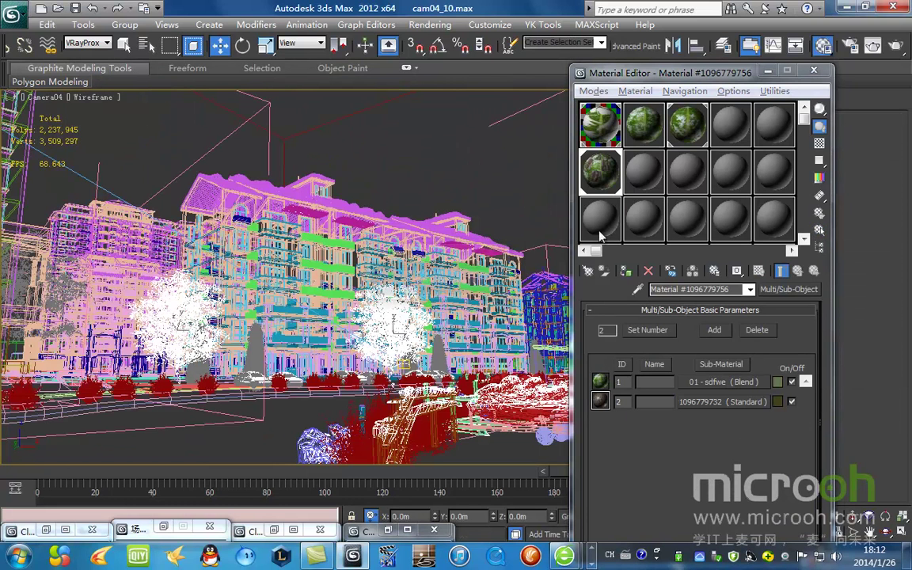
Step: Sample the far-left tree's Multi/Sub-Object material into an empty slot, select all objects that use it, and isolate them
click(646, 173)
click(638, 290)
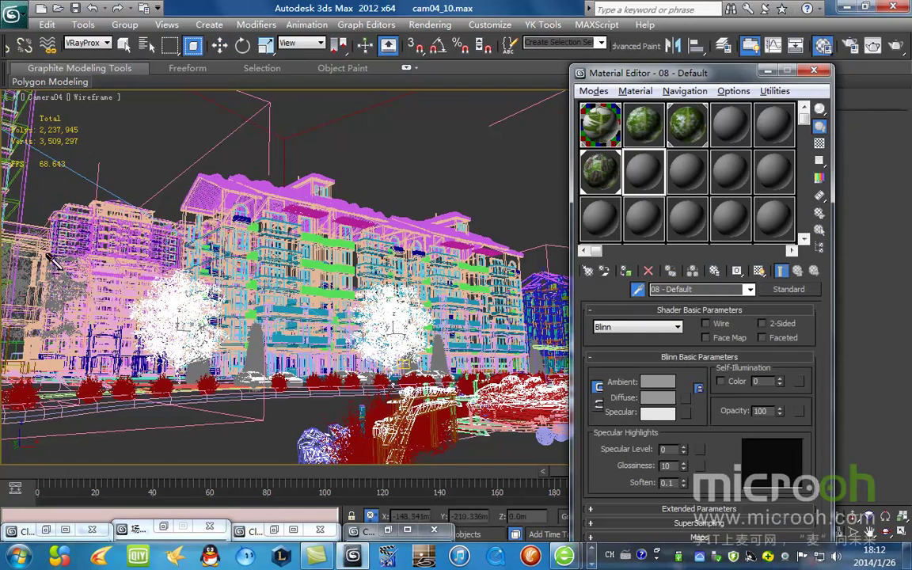
click(52, 255)
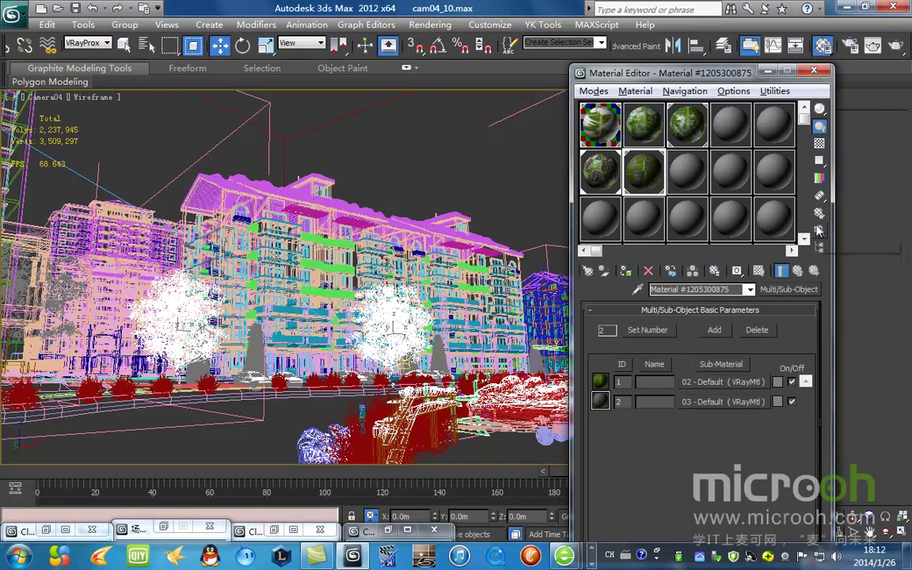
click(819, 230)
click(302, 469)
key(alt+q)
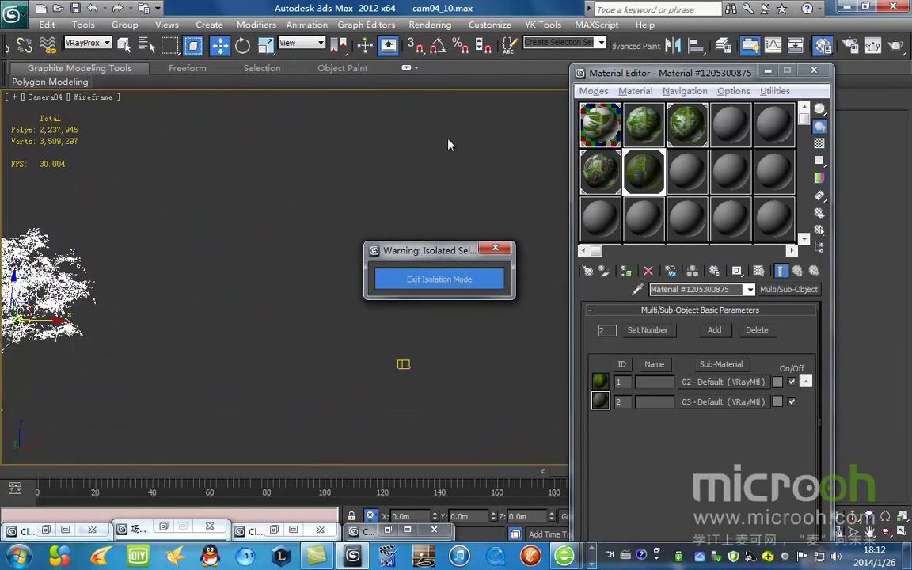
drag(412, 265, 443, 135)
drag(727, 75, 719, 54)
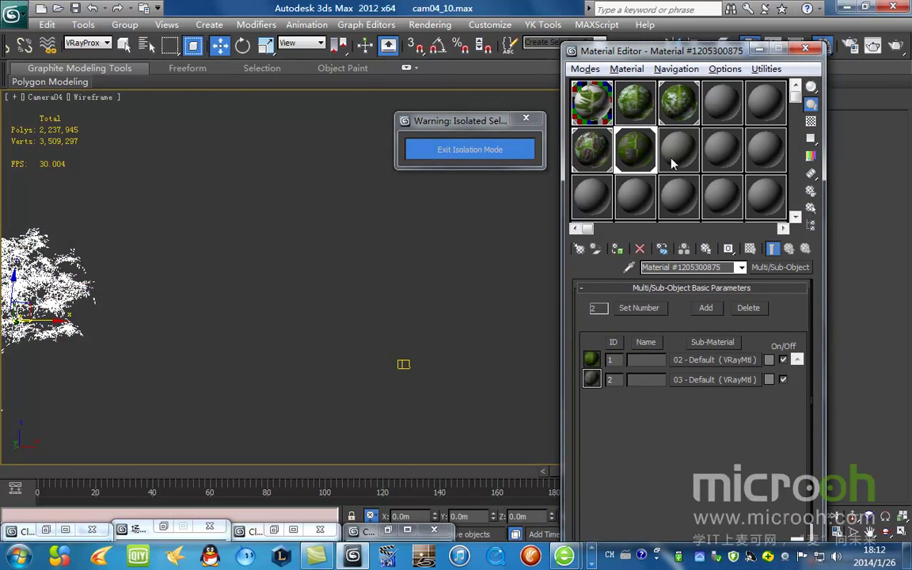
Step: Inspect the 02 - Default leaf sub-material's diffuse bitmap and open an enlarged preview of the parent material
click(681, 360)
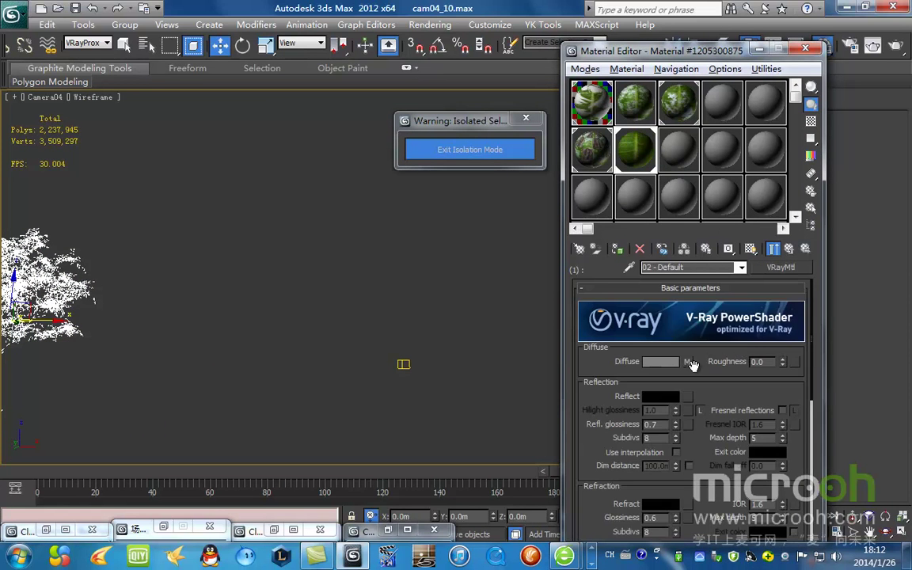
click(686, 361)
click(790, 250)
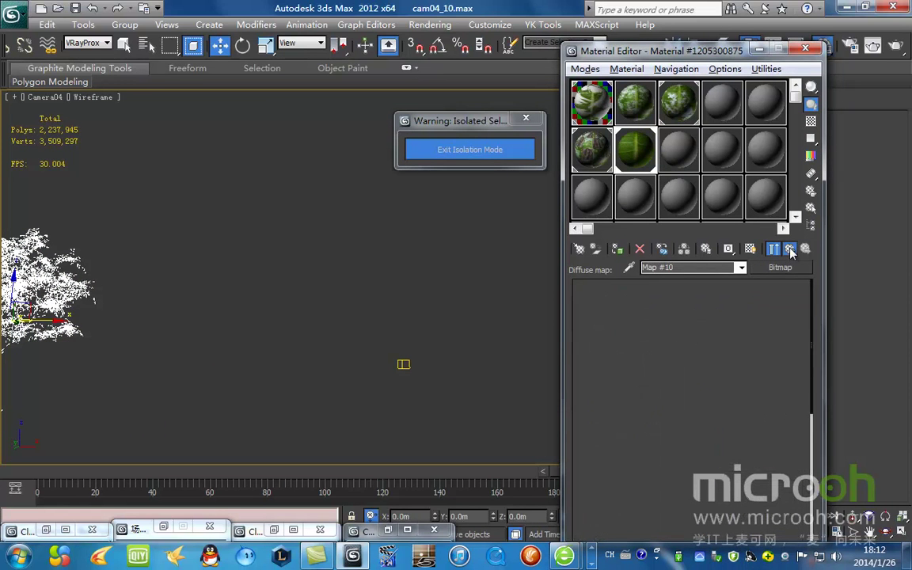
click(789, 249)
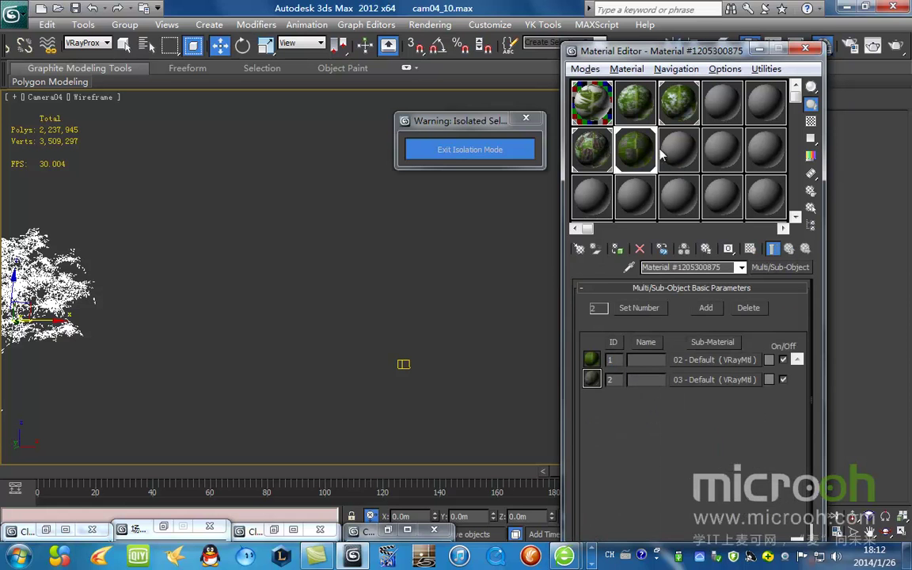
double_click(636, 149)
drag(275, 162, 376, 189)
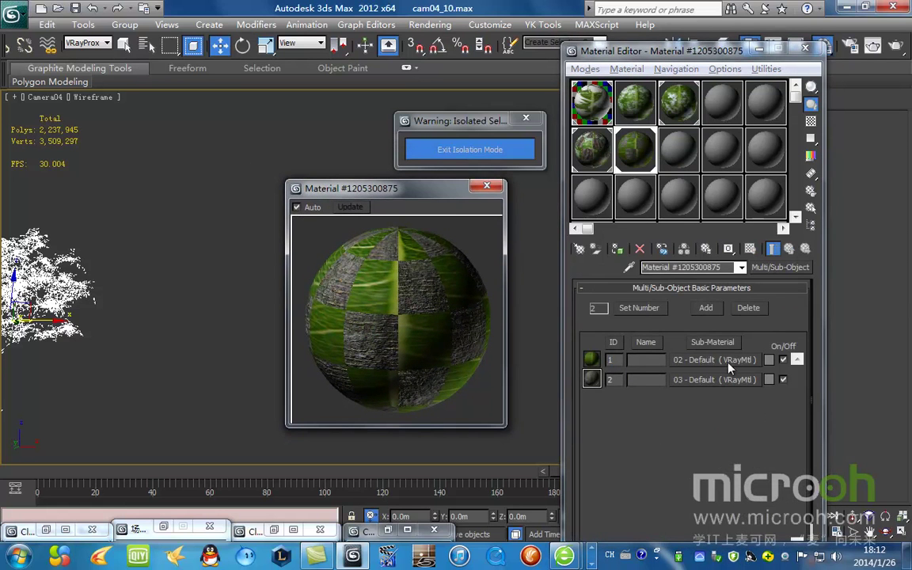
Step: Convert the 02 - Default leaf sub-material to a Blend material, keeping the existing VRayMtl as Material 1
click(731, 360)
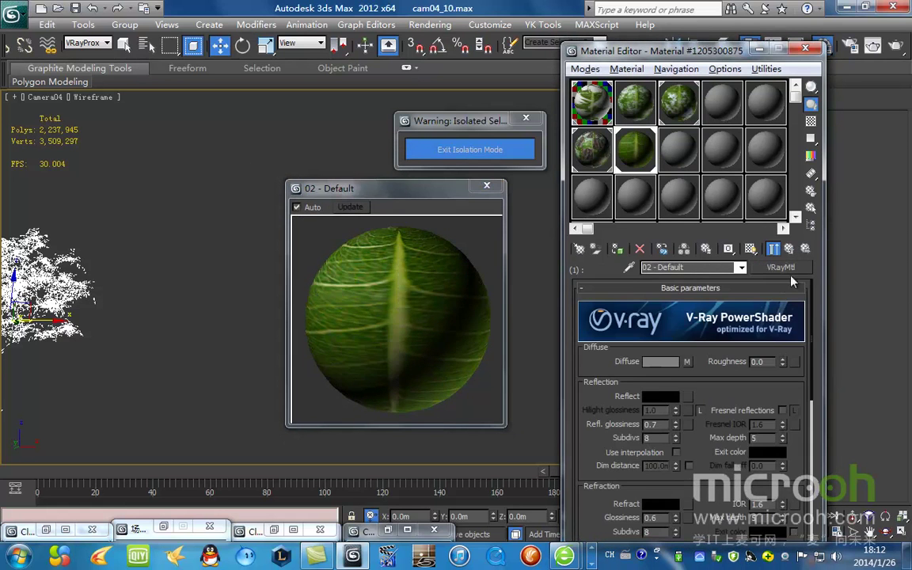
click(797, 269)
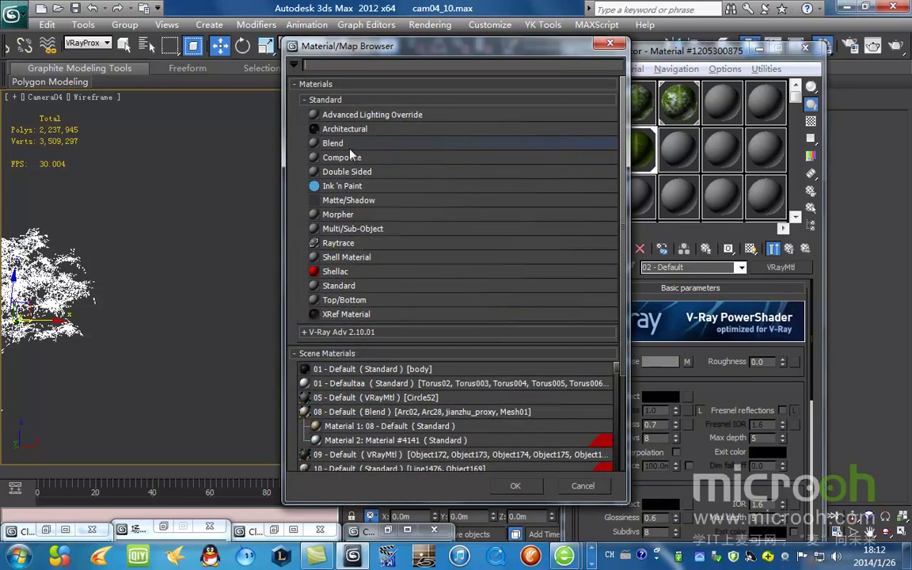
double_click(349, 143)
click(655, 328)
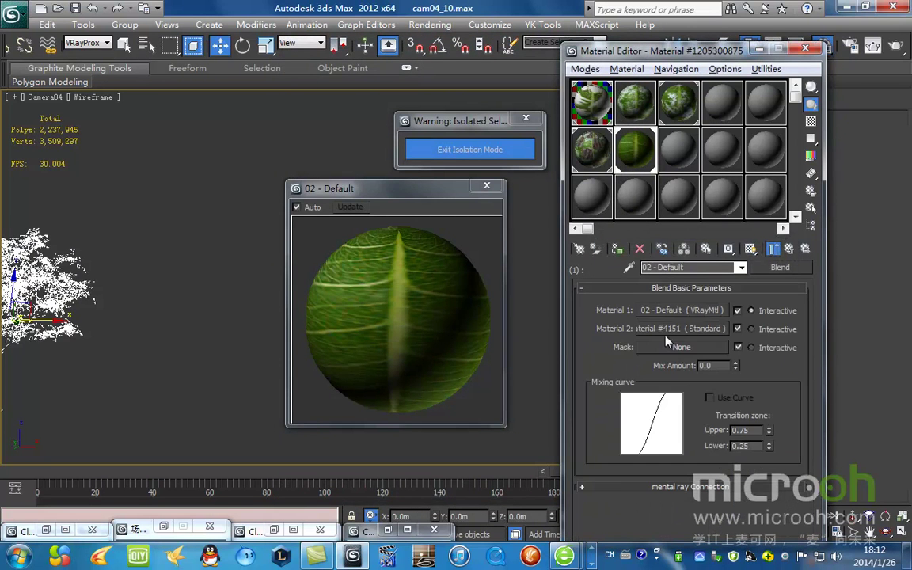
Step: Paste the copied snow white colour into the diffuse of the Blend's Material 2
click(681, 328)
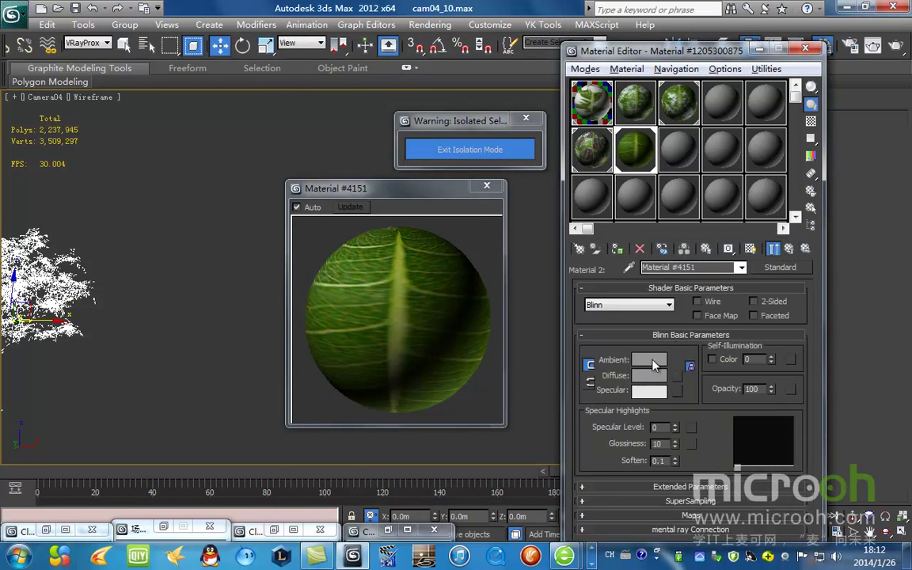
right_click(646, 377)
click(685, 403)
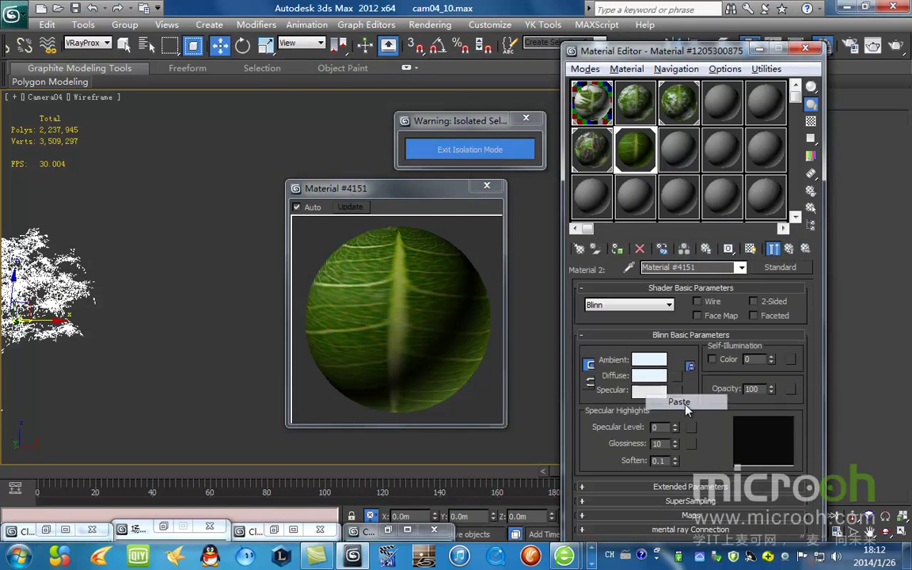
click(792, 250)
Step: Assign a Bitmap map with the image 城墙大通道.jpg as the Blend's mask
click(681, 347)
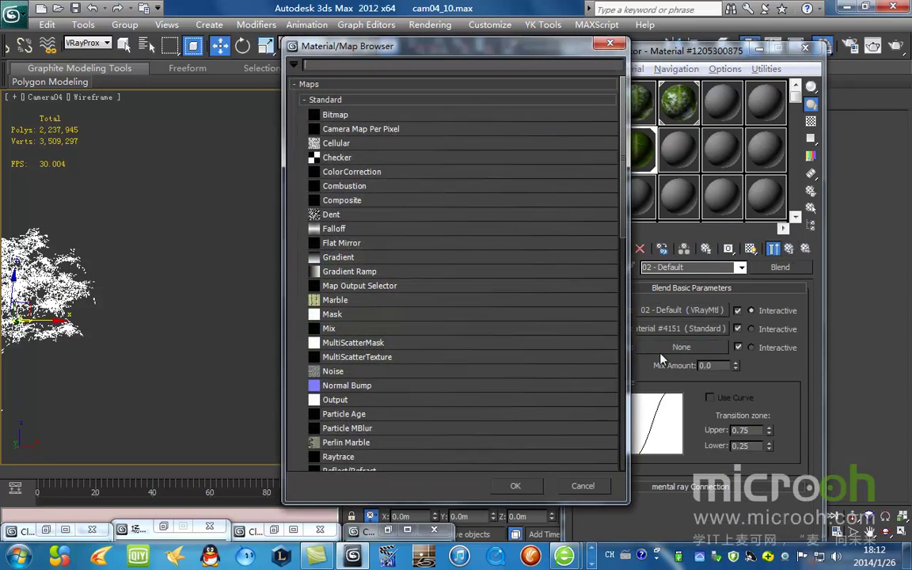
double_click(335, 114)
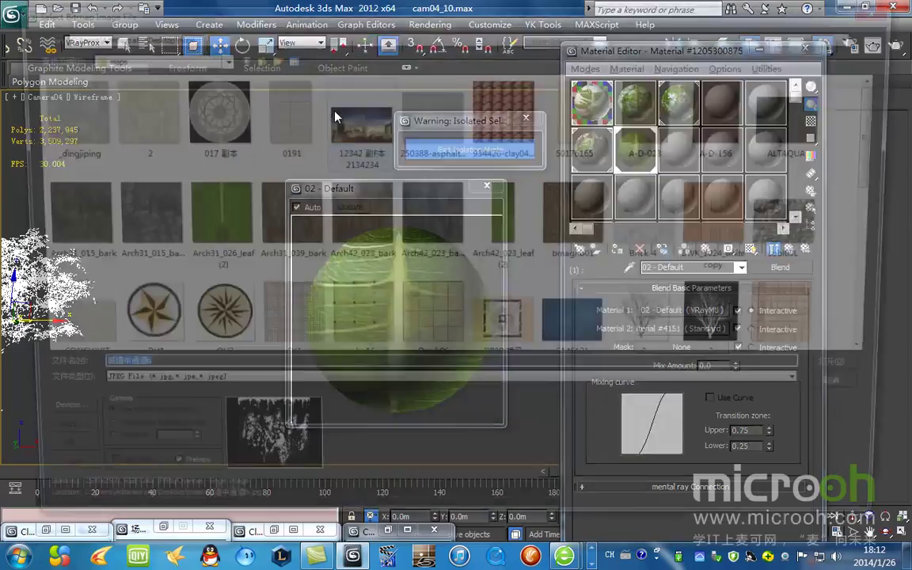
drag(889, 168, 879, 336)
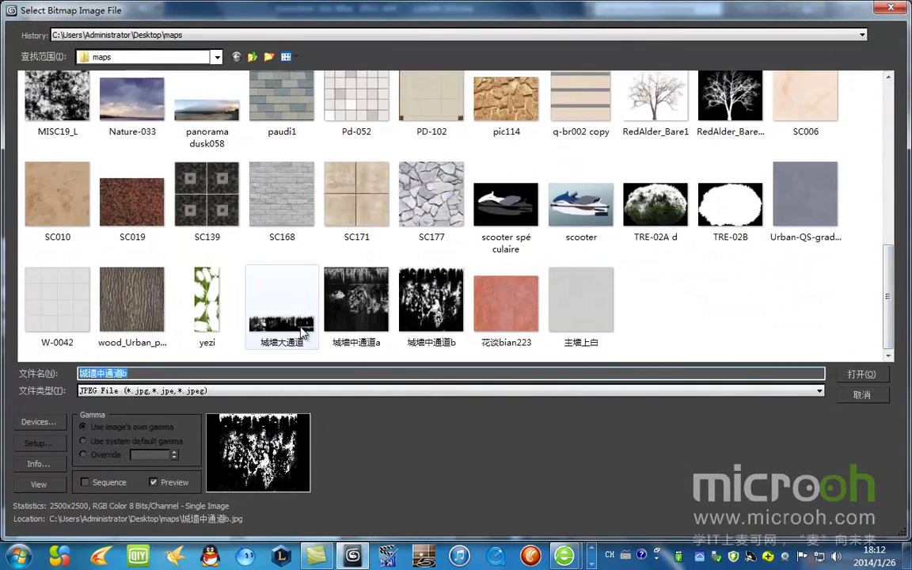
double_click(298, 326)
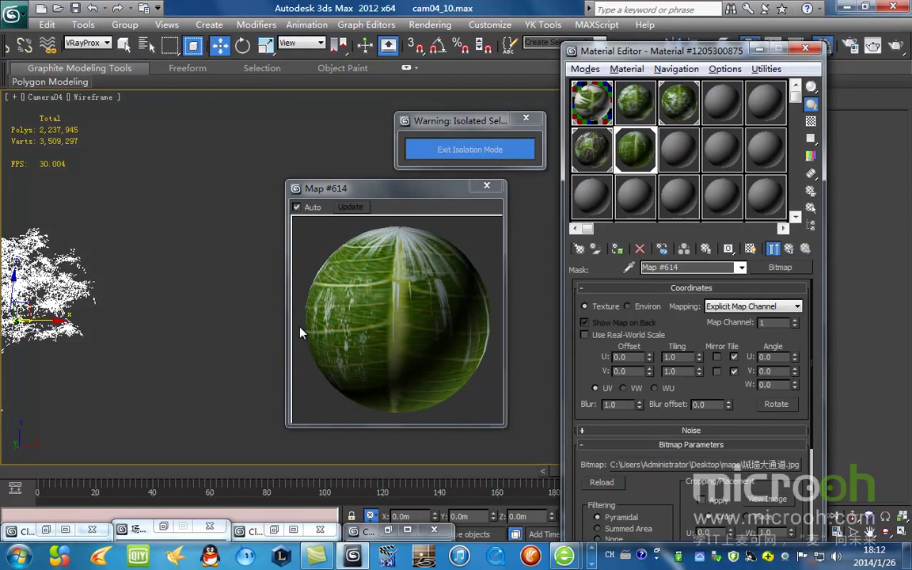
Step: Replace the mask bitmap with 城墙中通道b.jpg and return to the parent Multi/Sub-Object material
click(765, 468)
drag(891, 173, 887, 347)
double_click(440, 293)
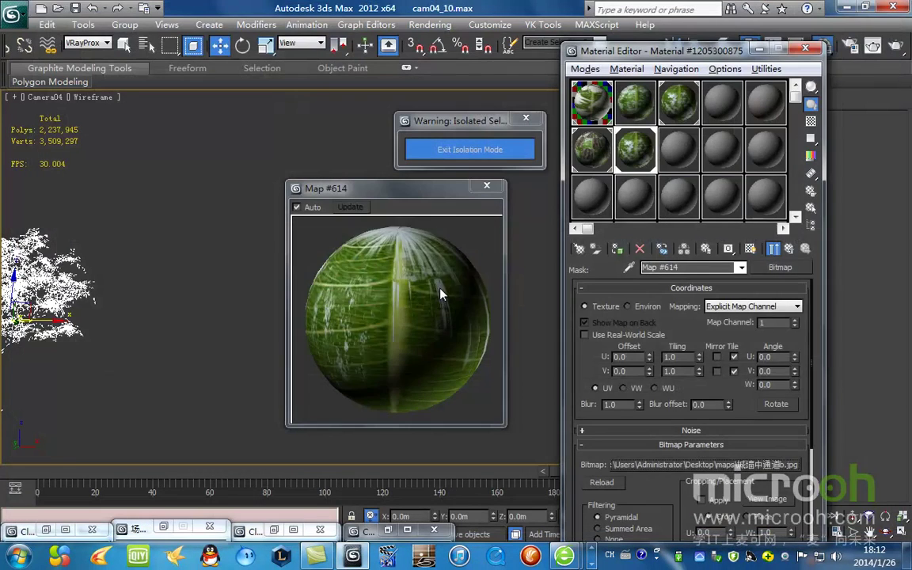
click(789, 250)
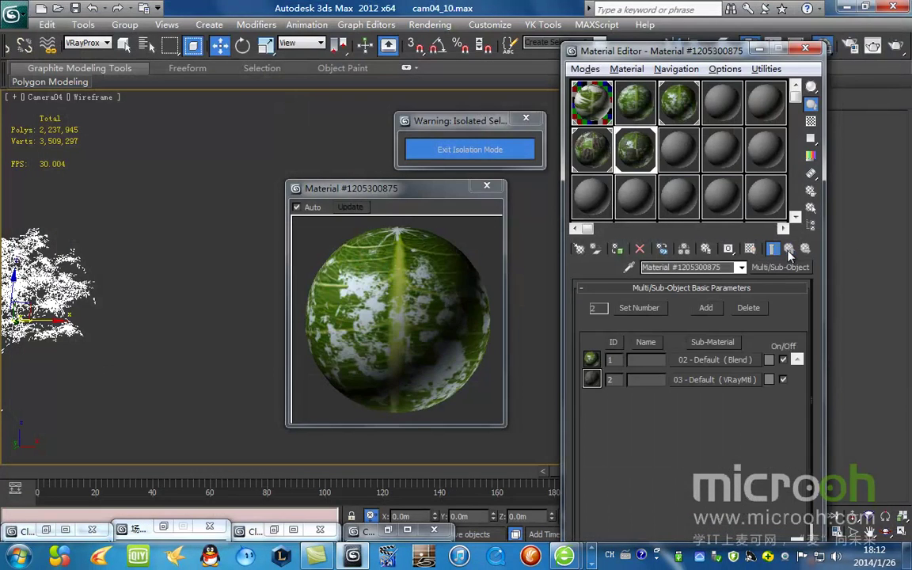
Step: Check the 03 - Default bark sub-material in the enlarged preview, close the preview, and return to the parent material
mouse_move(400, 194)
mouse_down()
mouse_move(350, 196)
mouse_move(411, 203)
mouse_move(396, 210)
mouse_up()
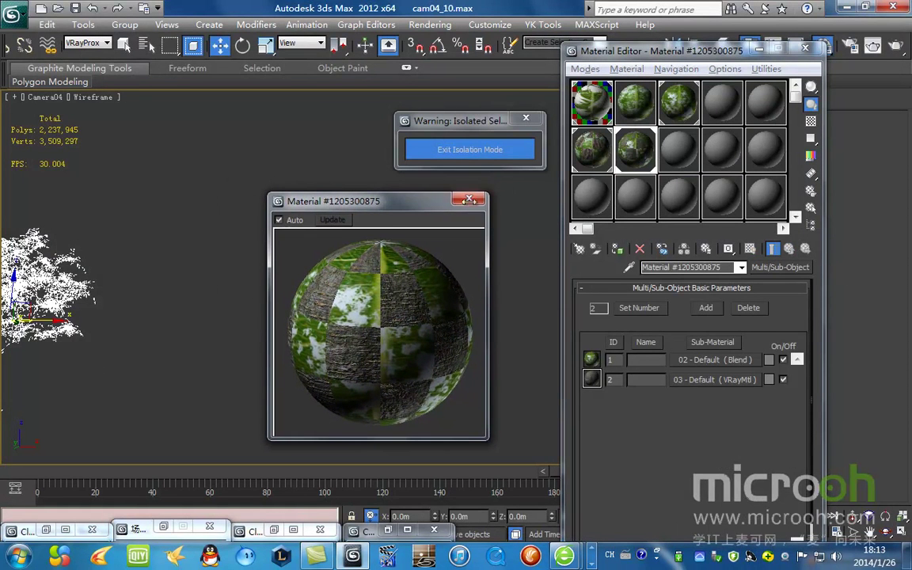
click(715, 379)
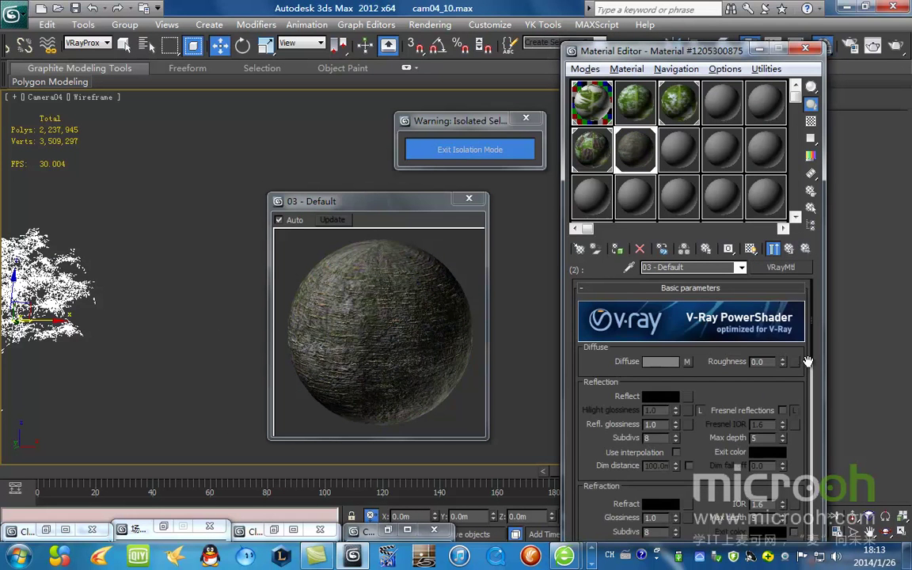
drag(811, 356, 795, 313)
click(469, 198)
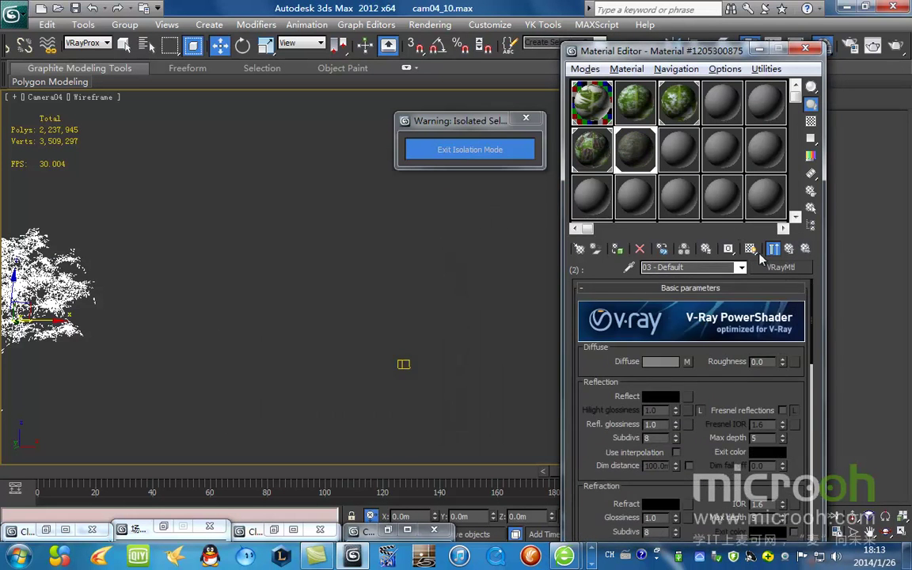
click(790, 250)
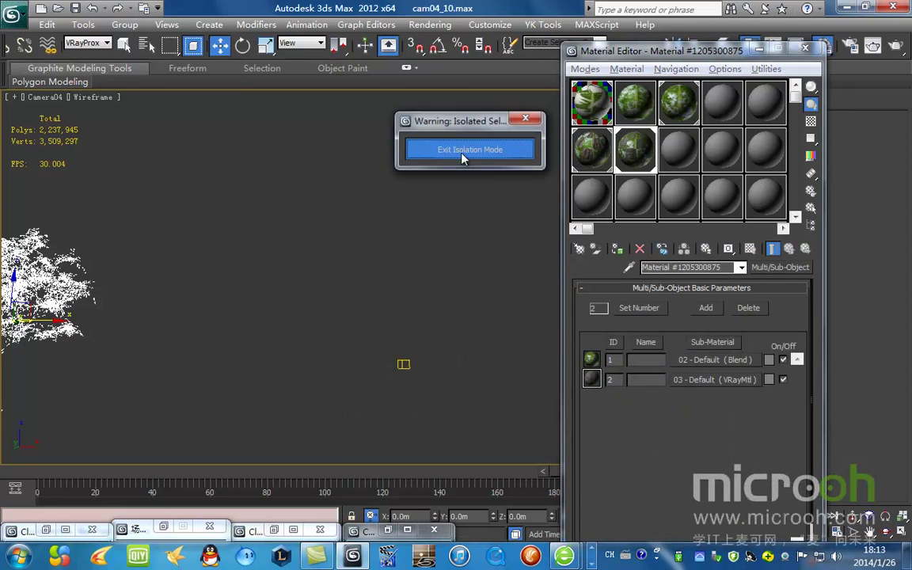
Step: Exit isolation mode to bring back the whole scene and switch to the Select Object tool
click(466, 150)
right_click(480, 212)
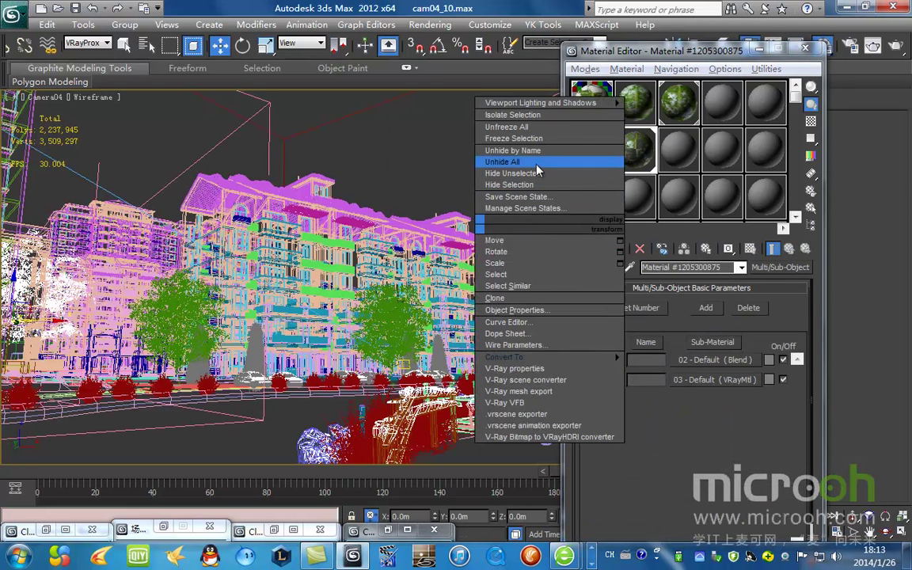
click(477, 149)
drag(733, 55, 565, 95)
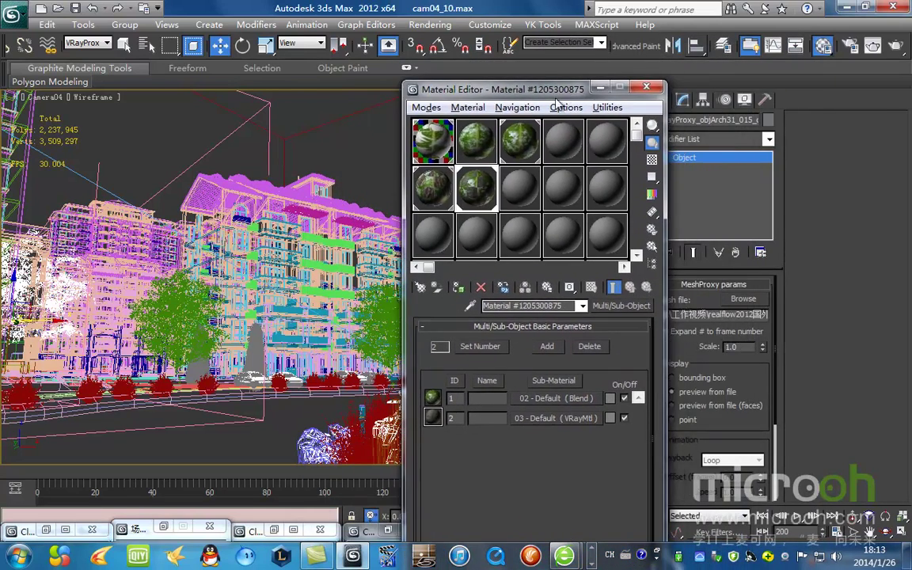
right_click(357, 192)
click(123, 45)
drag(542, 96, 537, 78)
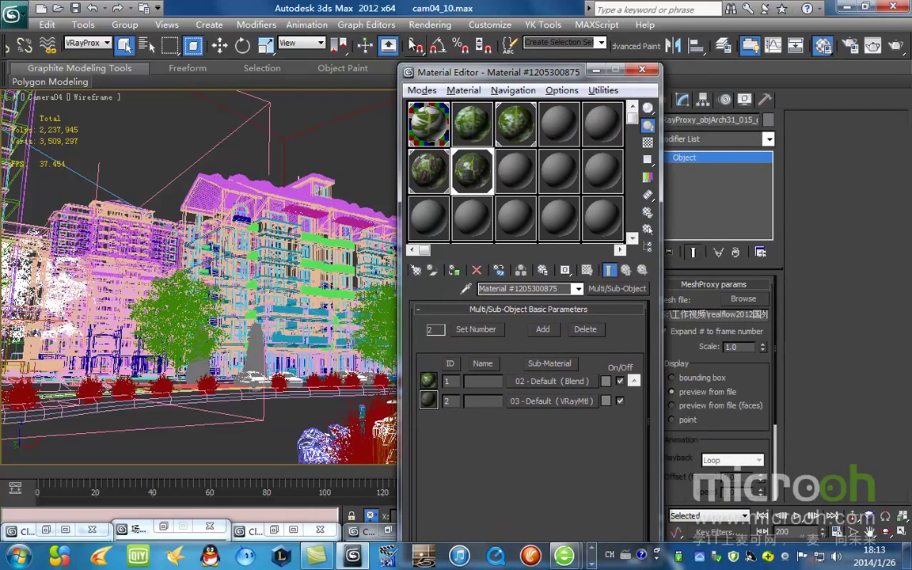
Step: Render the Camera04 view and arrange the rendered frame beside the Material Editor
click(430, 24)
click(465, 74)
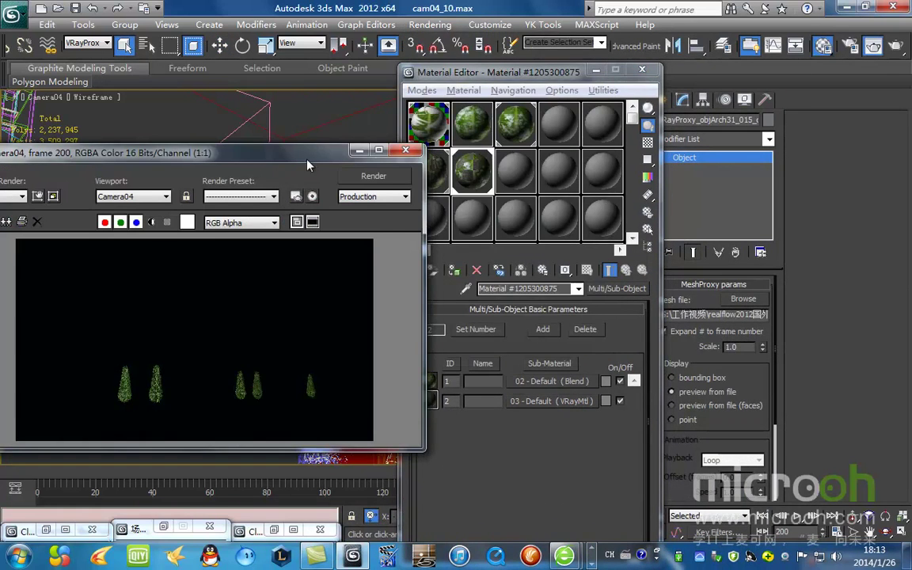
drag(306, 153, 507, 92)
click(575, 114)
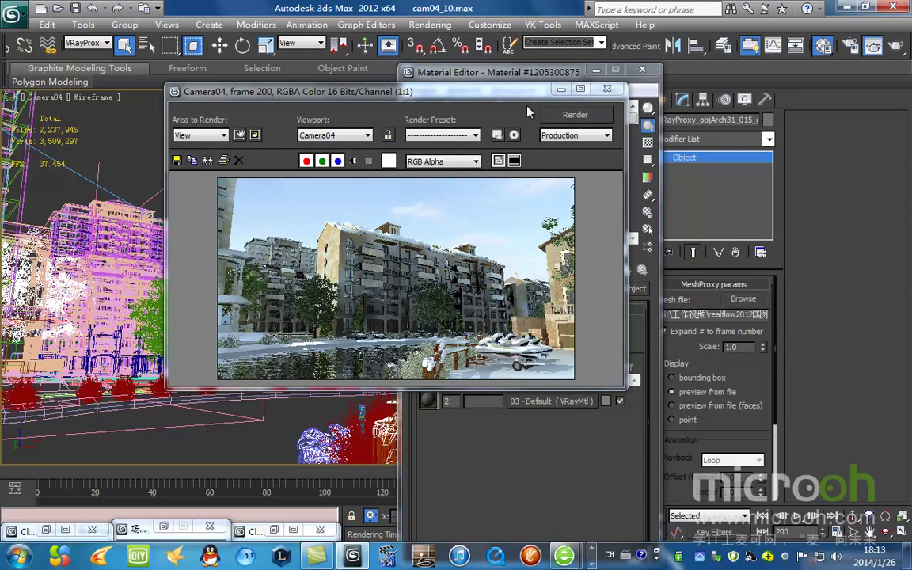
drag(529, 96, 412, 102)
drag(543, 77, 665, 73)
Step: Show the first leaf material's diffuse map settings and compare them with the trees in the render
click(559, 121)
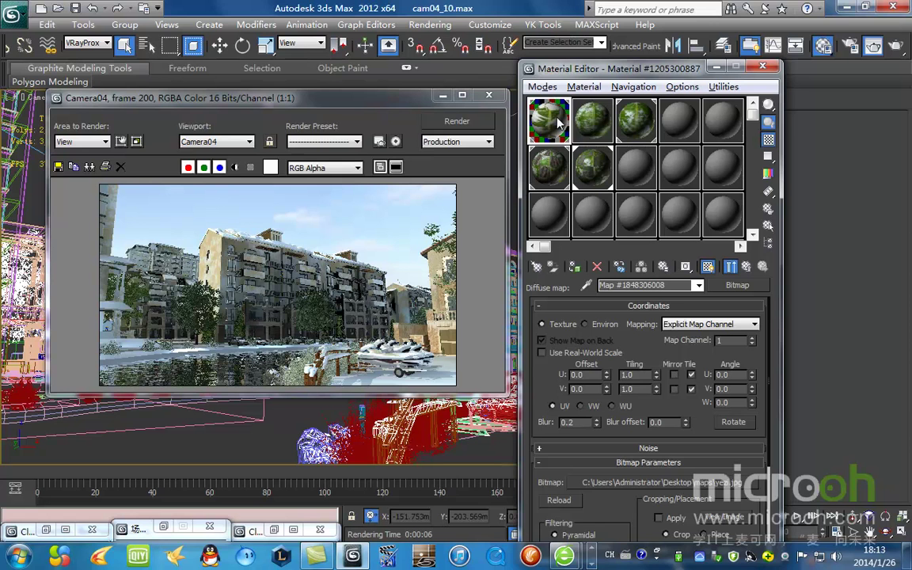
mouse_move(567, 72)
mouse_down()
mouse_move(531, 69)
mouse_move(621, 71)
mouse_move(567, 73)
mouse_up()
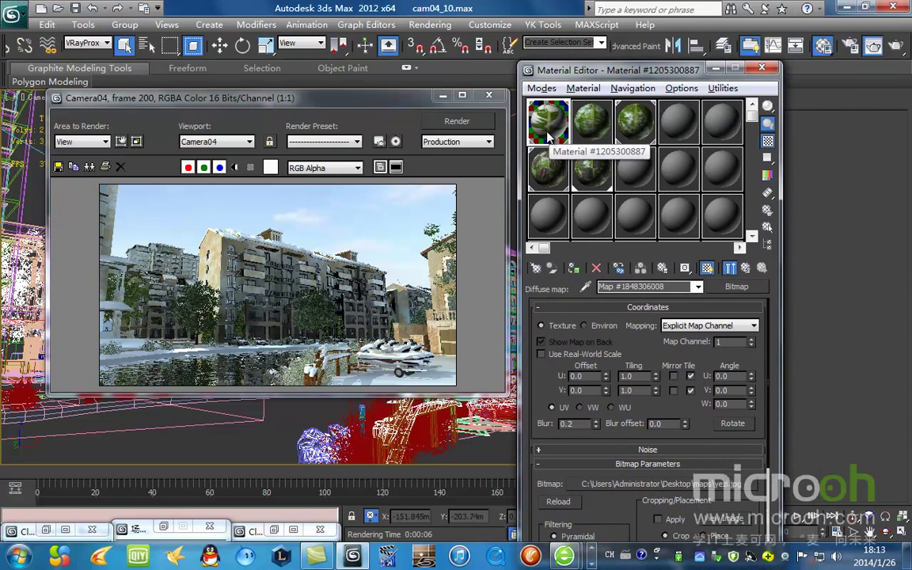
drag(385, 101, 411, 85)
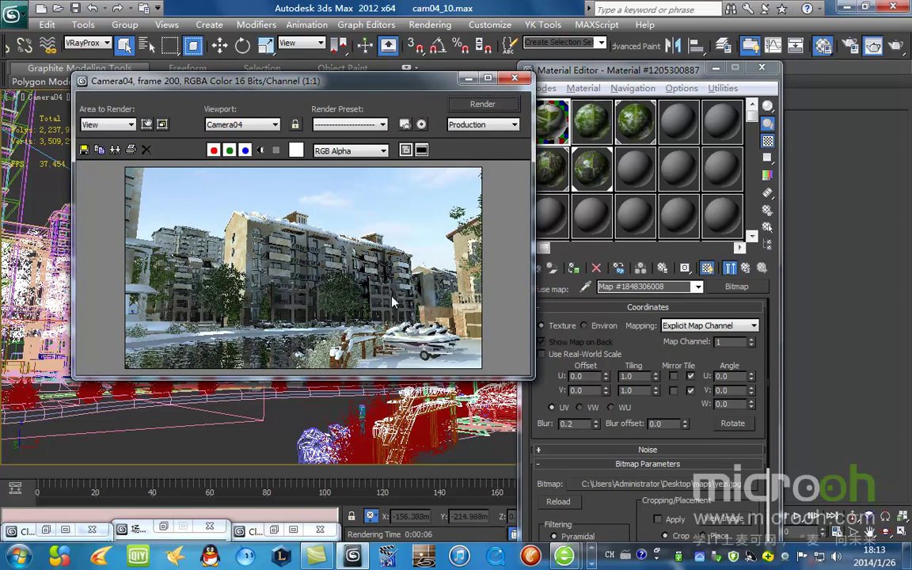
drag(549, 70, 581, 68)
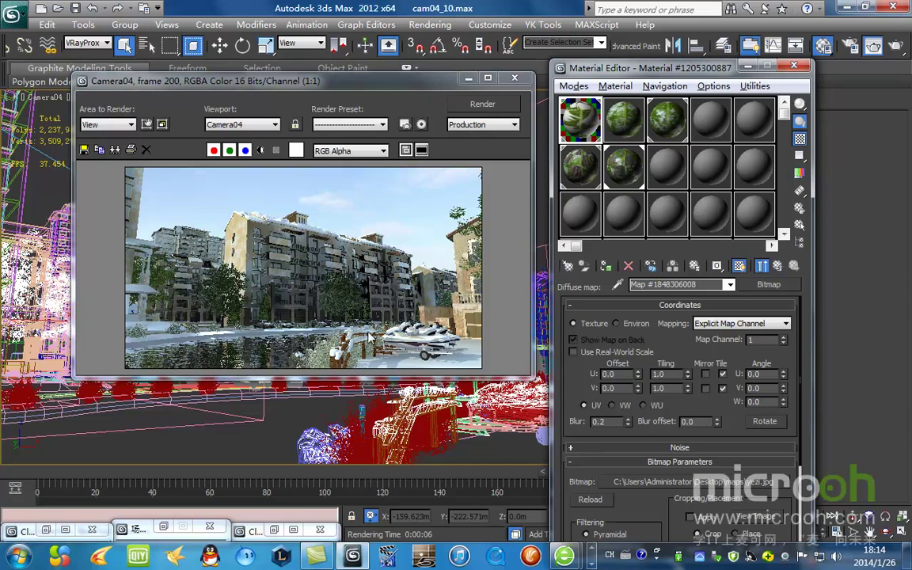
Step: Look over the mask textures in the Blan（融合） folder and switch back to 3ds Max
drag(400, 82, 429, 90)
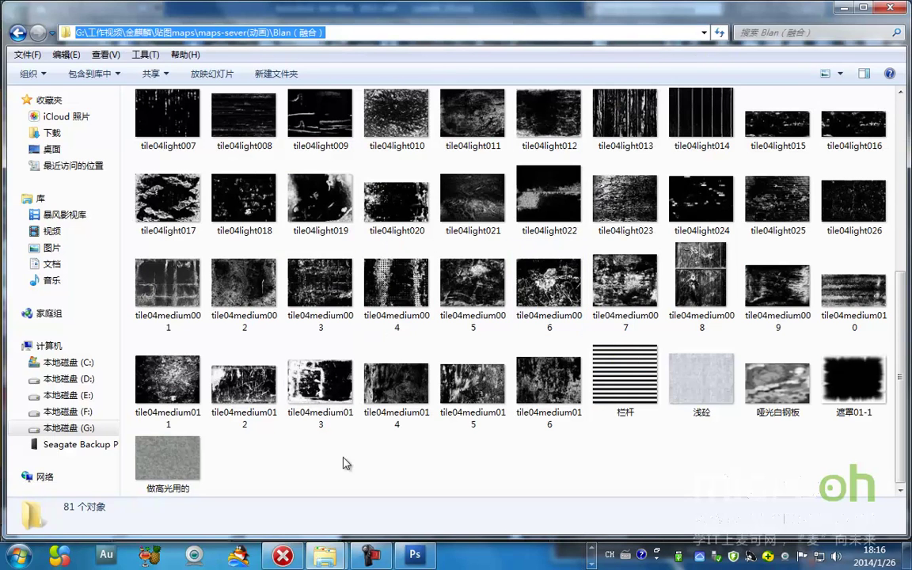
click(591, 548)
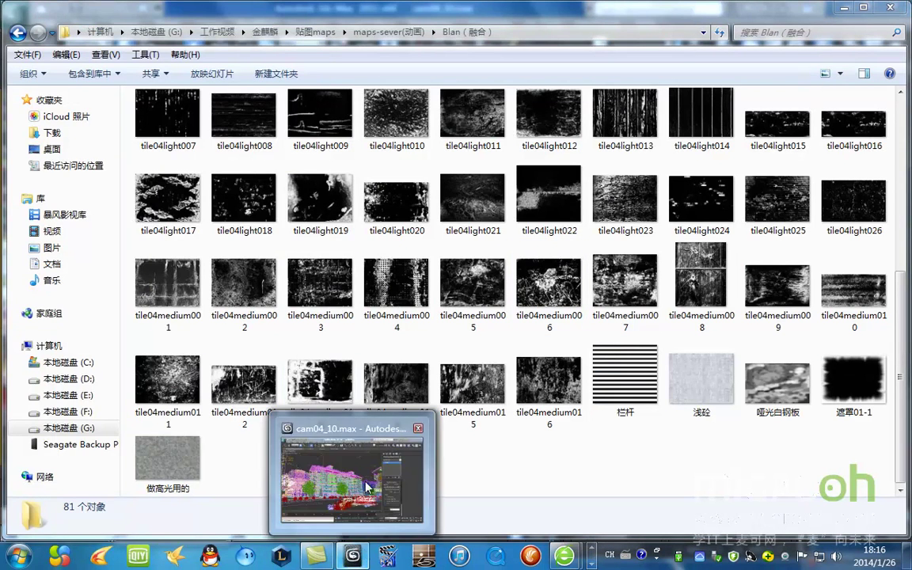
click(353, 556)
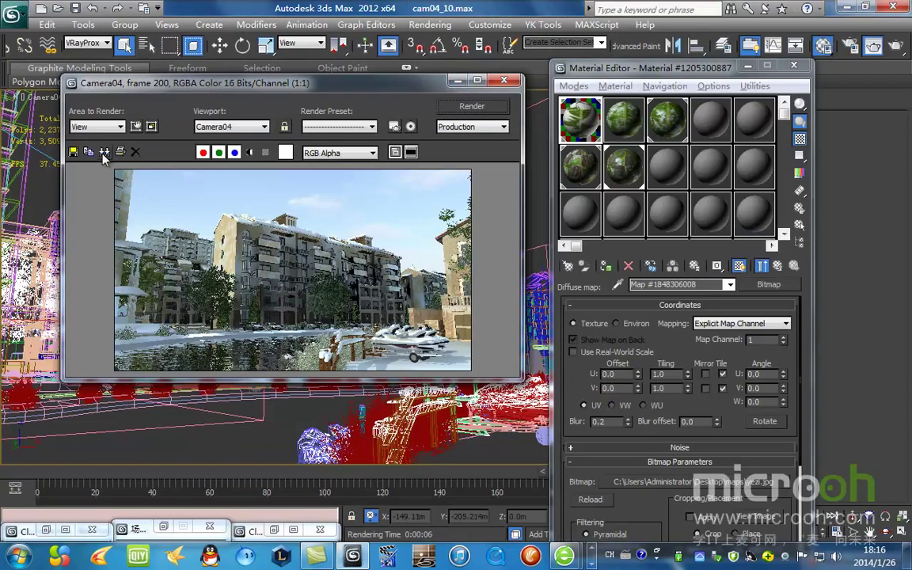
Step: Clone the rendered Camera04 frame, place the copy out of the way and minimize the original render window
click(88, 152)
drag(467, 178, 96, 454)
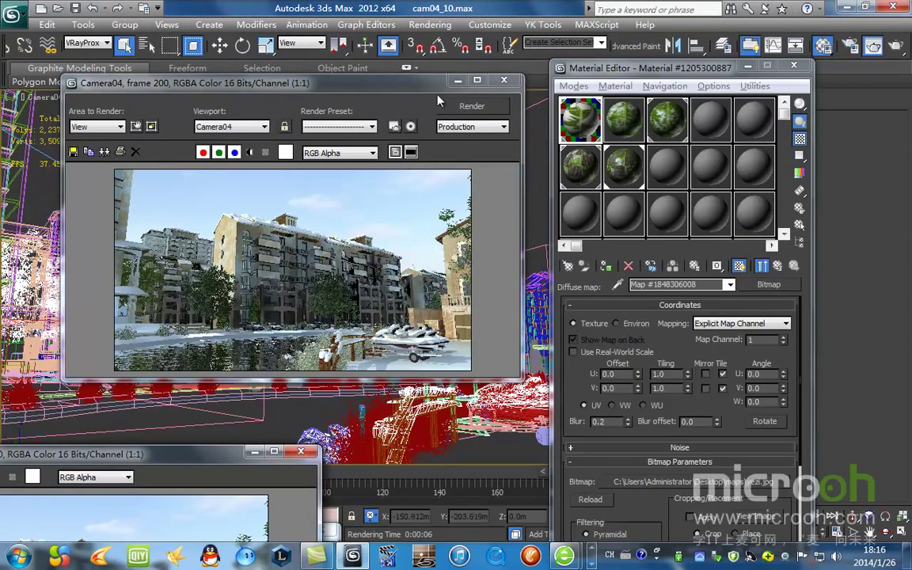
click(462, 82)
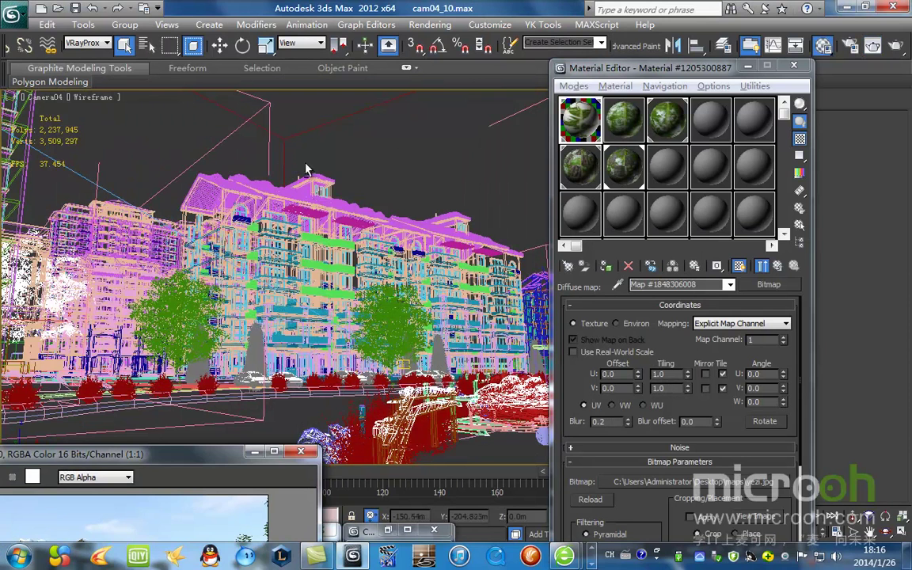
Step: Select all the tree and shrub proxies, isolate them in the Camera04 view and clear the selection
click(384, 130)
key(ctrl+a)
key(alt+q)
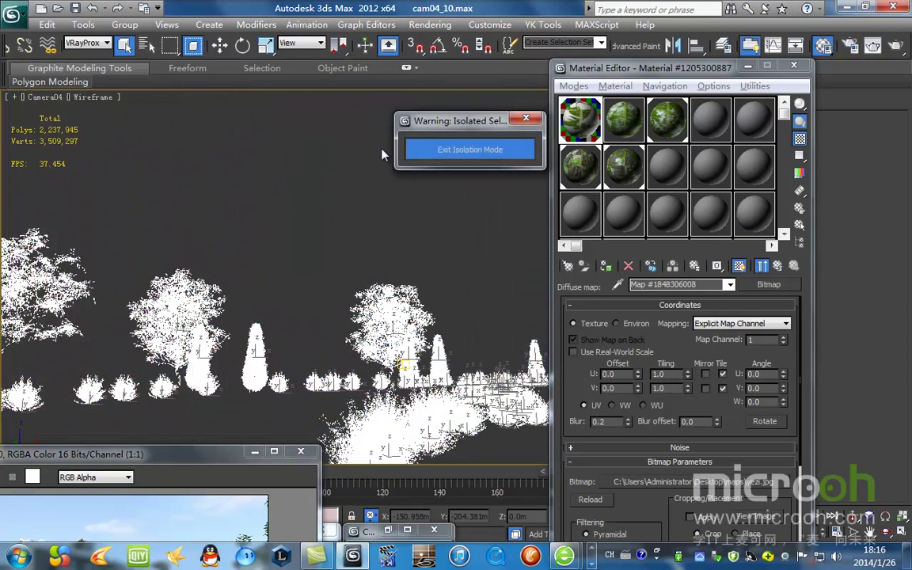
click(305, 172)
drag(444, 120, 305, 80)
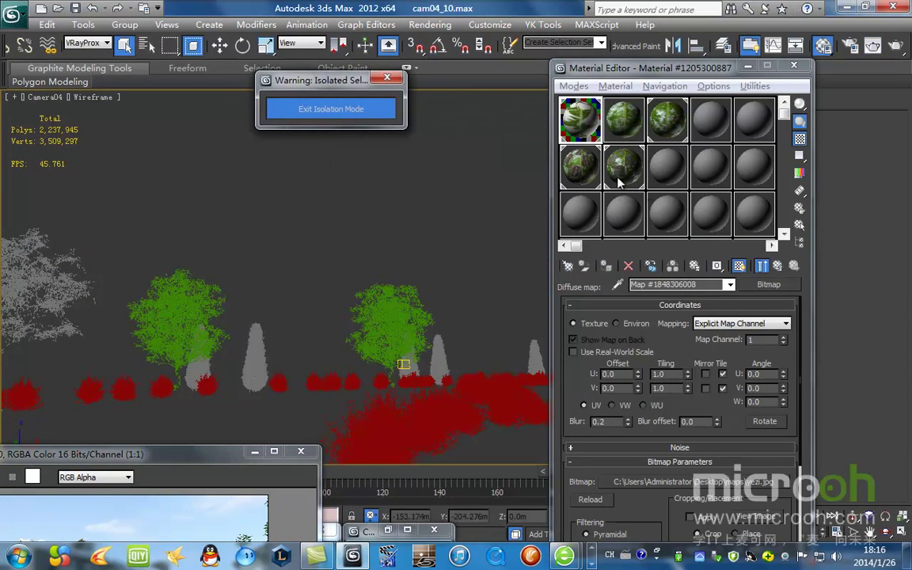
Step: Replace the second sample slot with an empty material and select the objects that use the 2 - Default leaf material
click(632, 126)
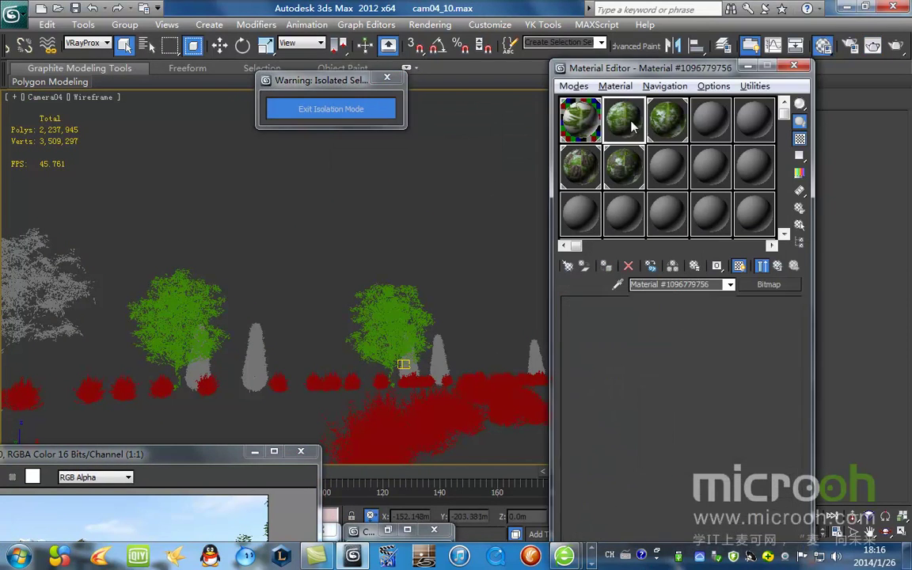
drag(656, 173, 634, 123)
click(676, 126)
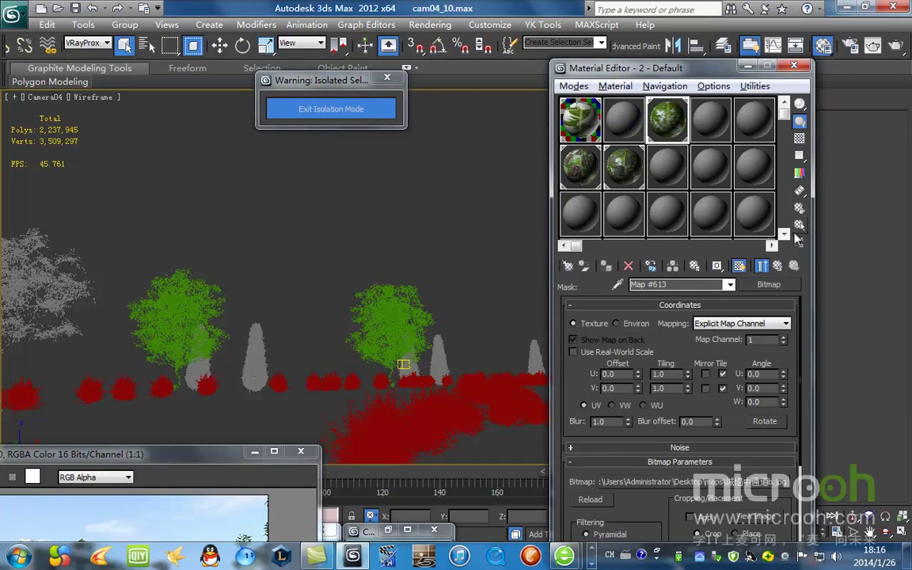
key(h)
click(287, 440)
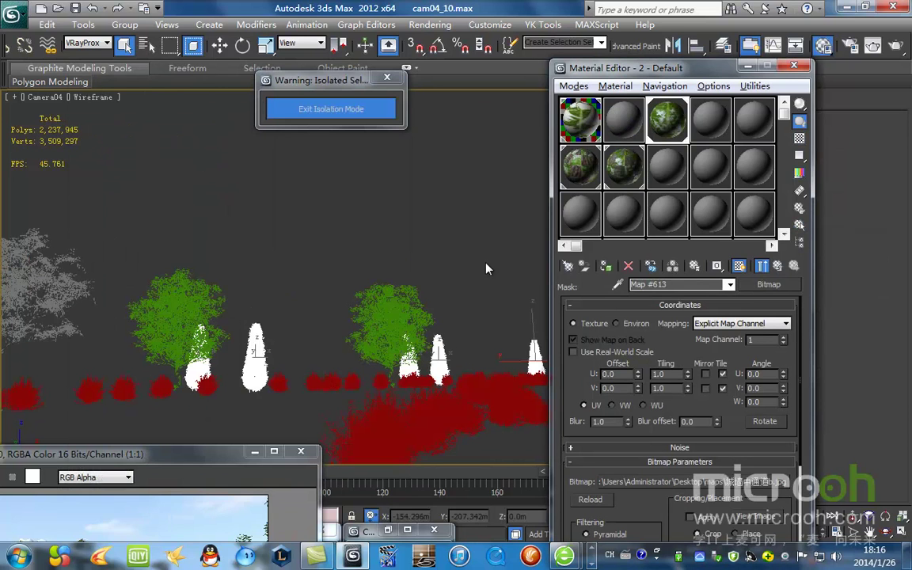
Step: Show an enlarged preview of the 2 - Default blend material and enable its mixing curve with Upper 0.0 and Lower 0.01
double_click(669, 136)
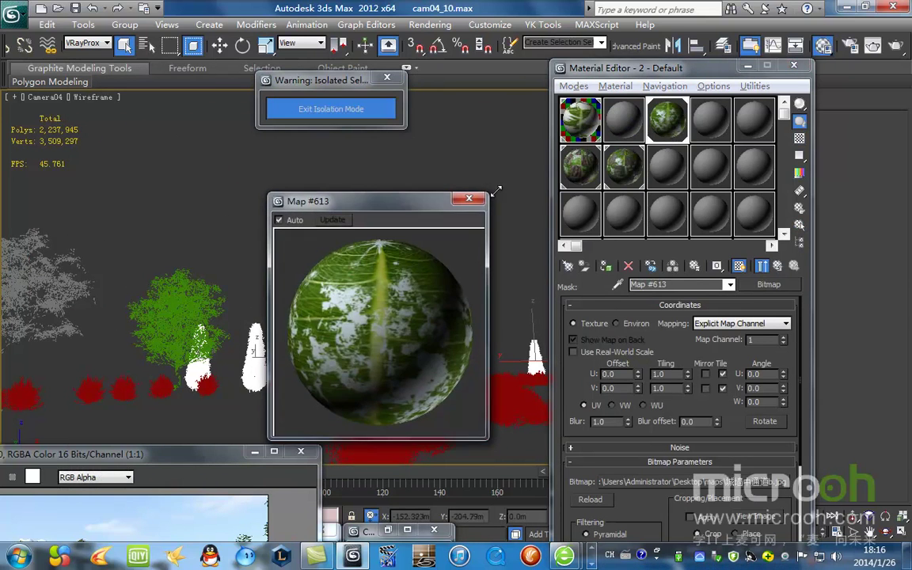
drag(418, 206, 468, 151)
click(779, 267)
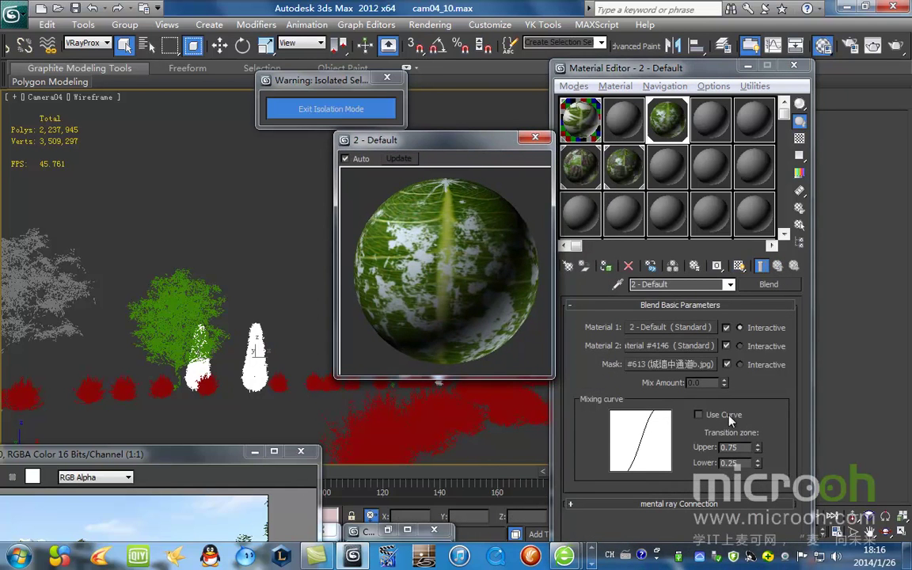
click(711, 418)
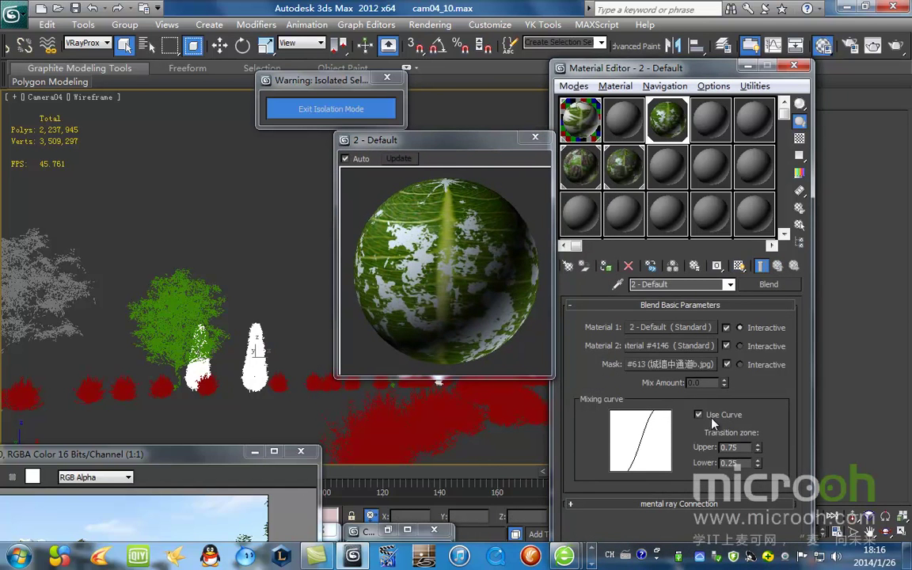
drag(758, 449, 765, 516)
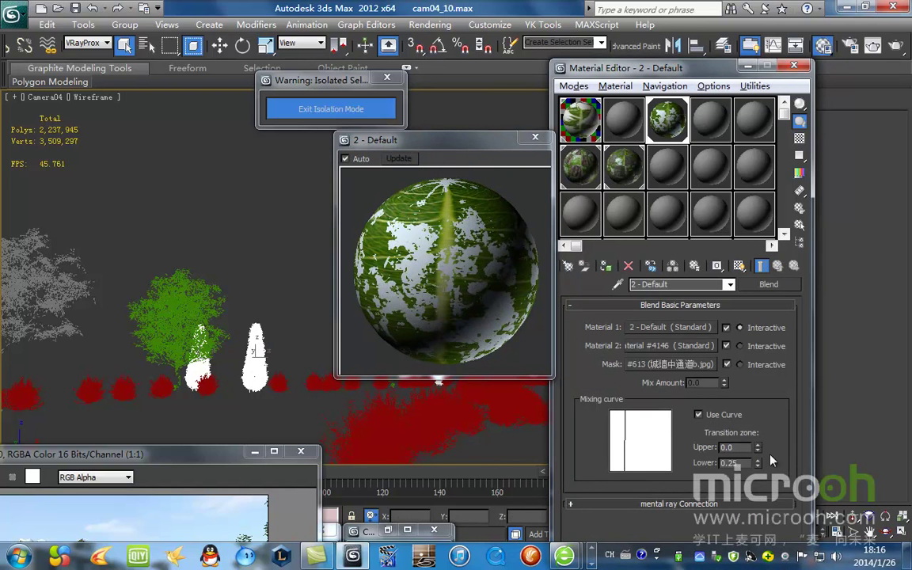
drag(758, 465, 751, 519)
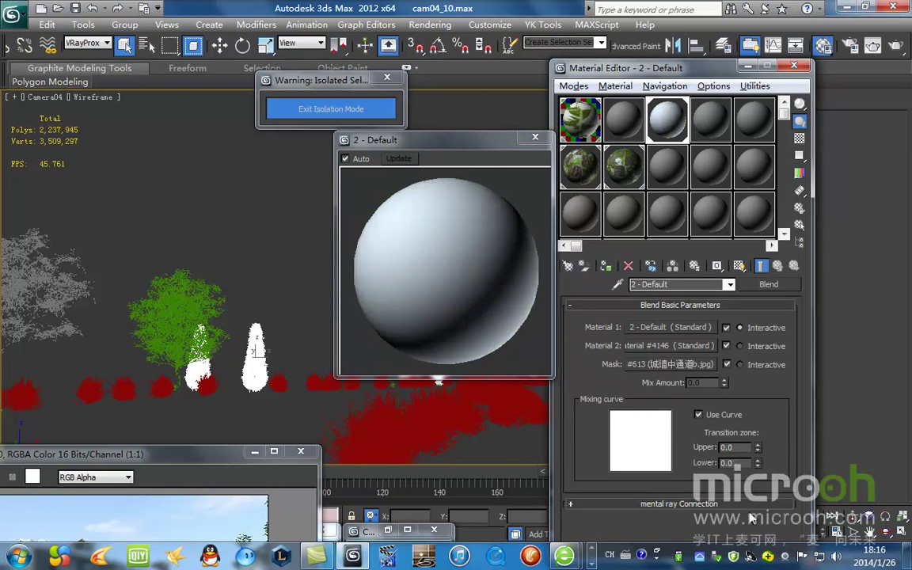
click(758, 461)
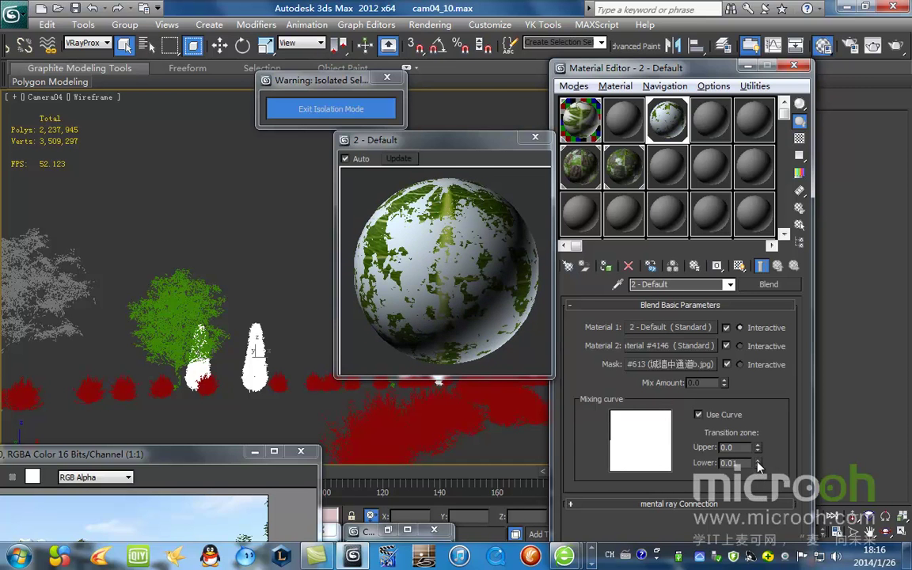
Step: Render the isolated vegetation from Camera04 and arrange the frame beside the Material Editor
drag(598, 68, 602, 89)
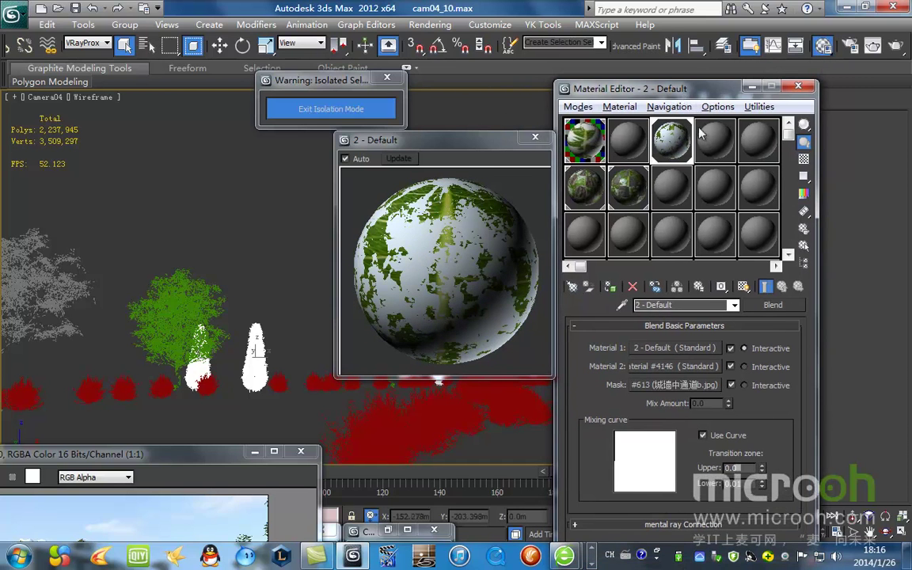
click(894, 46)
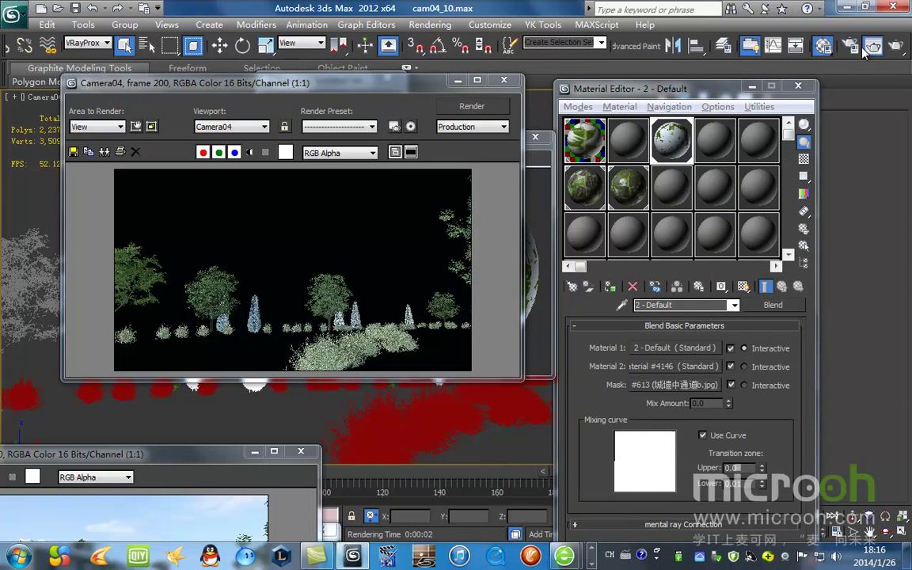
drag(427, 87, 383, 123)
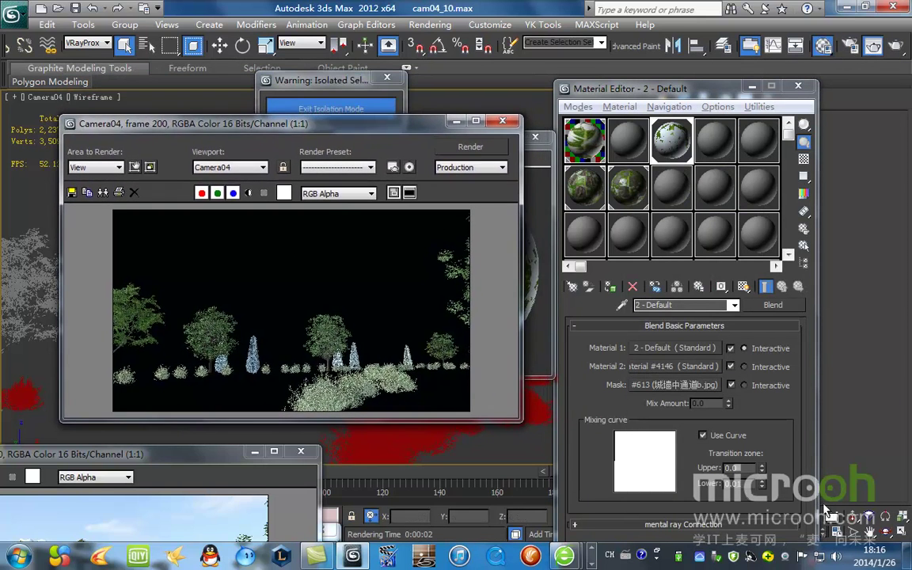
Step: Raise the blend's Lower transition value to 0.09 and render the Camera04 view again
click(762, 481)
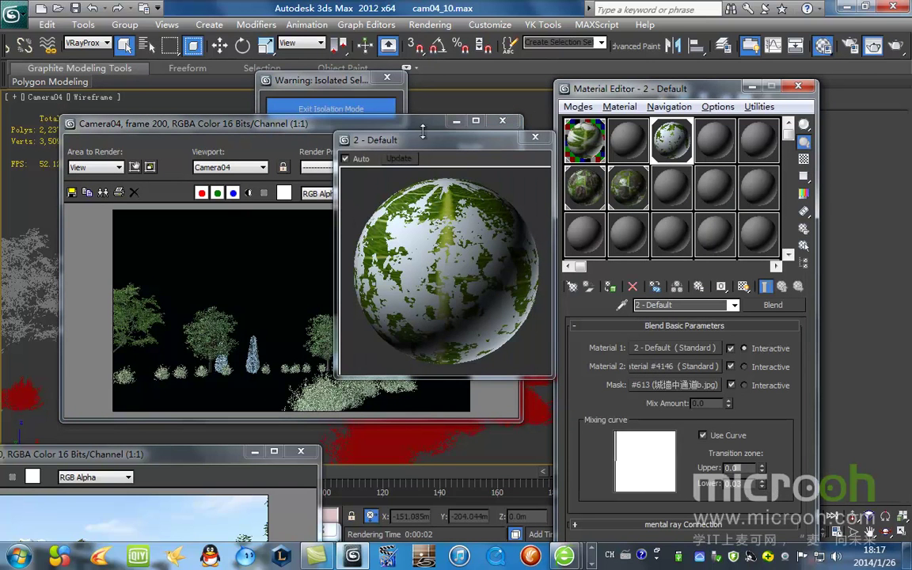
click(388, 123)
click(471, 148)
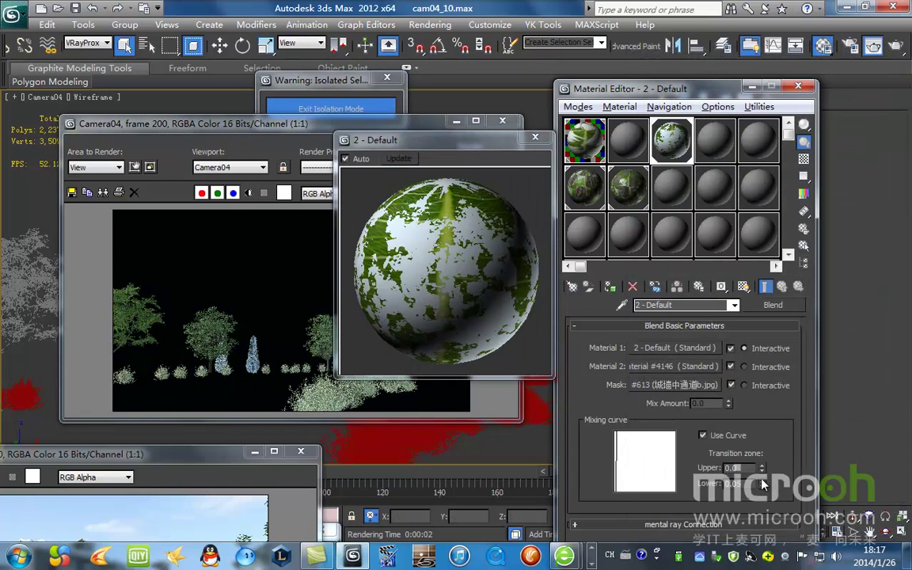
drag(762, 485, 760, 477)
click(371, 119)
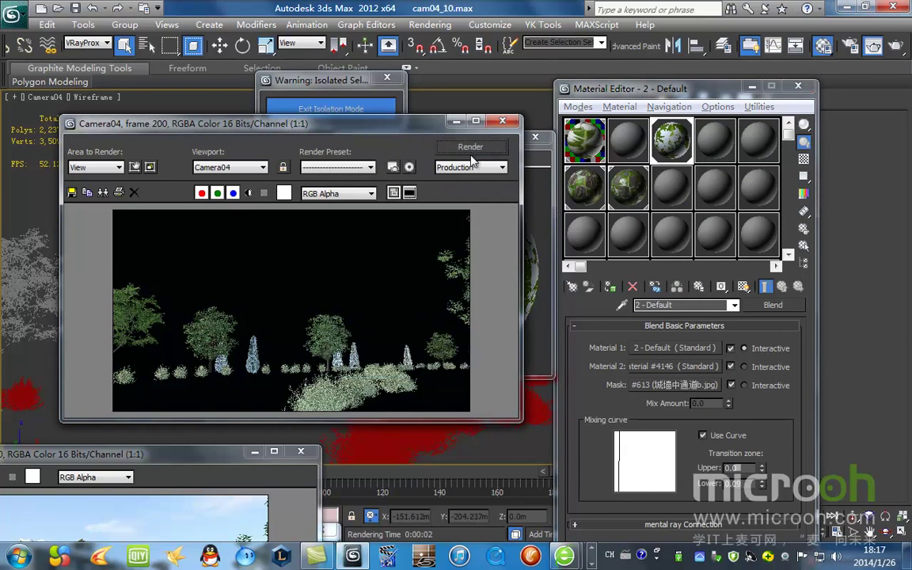
click(472, 148)
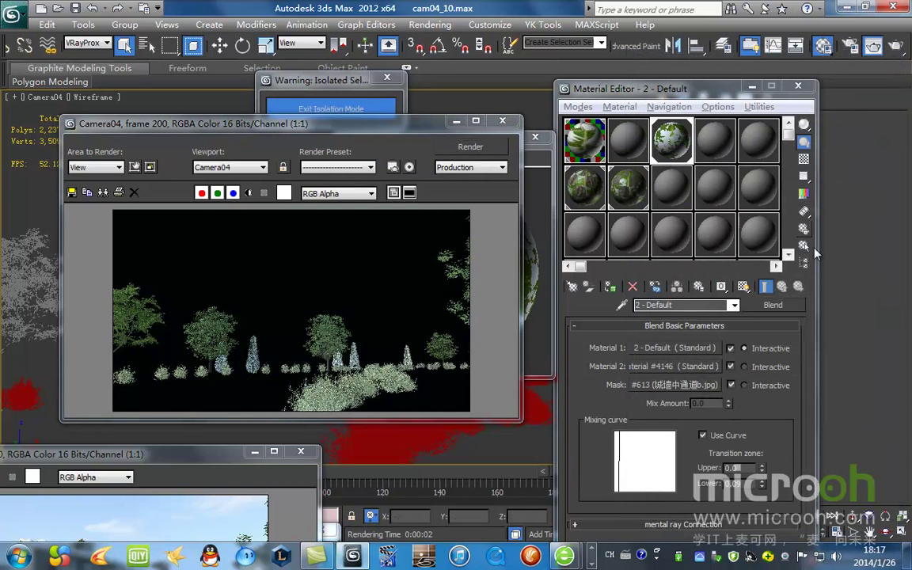
Step: Select the cone-shaped trees by the 2 - Default material and hide them, moving the preview and render windows aside
click(804, 245)
click(305, 472)
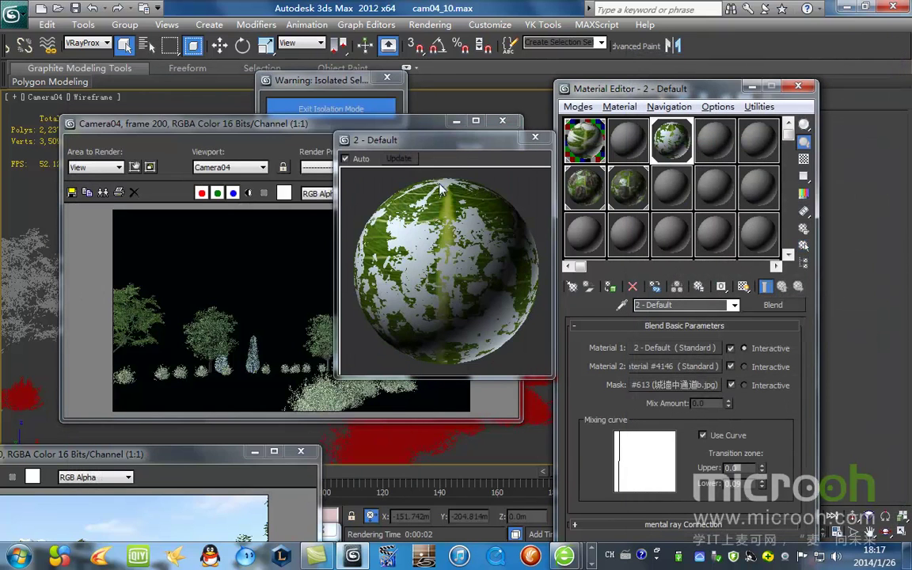
drag(452, 144, 378, 430)
right_click(541, 268)
click(555, 219)
drag(394, 128, 427, 141)
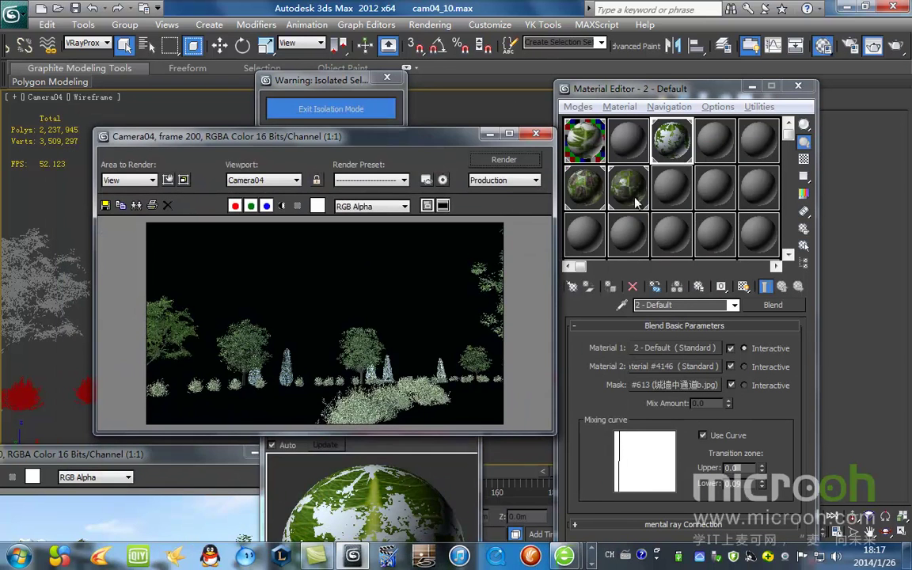
Step: Reset the Material Editor slots and pick the round green tree's Multi/Sub-Object material from the scene into the first slot
click(758, 106)
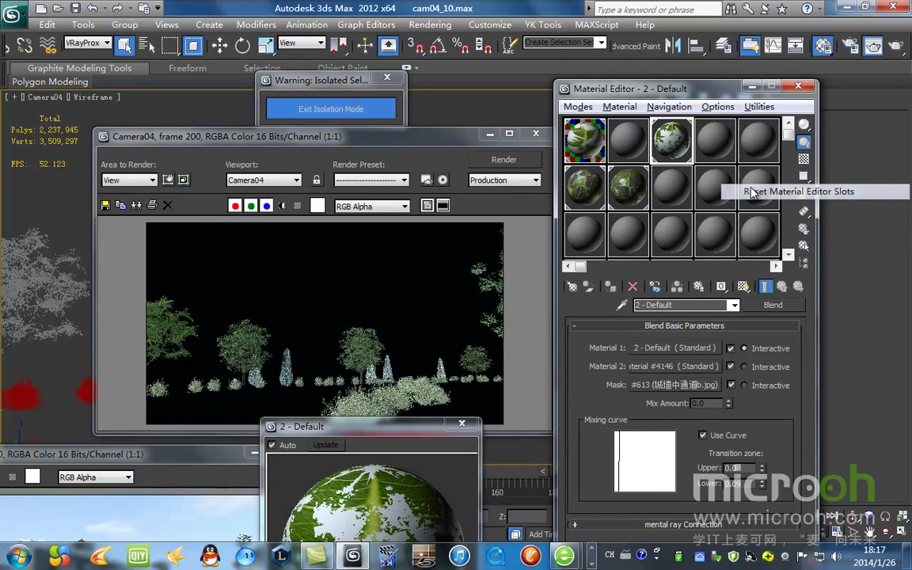
click(743, 189)
click(589, 141)
drag(444, 137, 768, 372)
click(622, 305)
click(431, 314)
drag(521, 372, 213, 114)
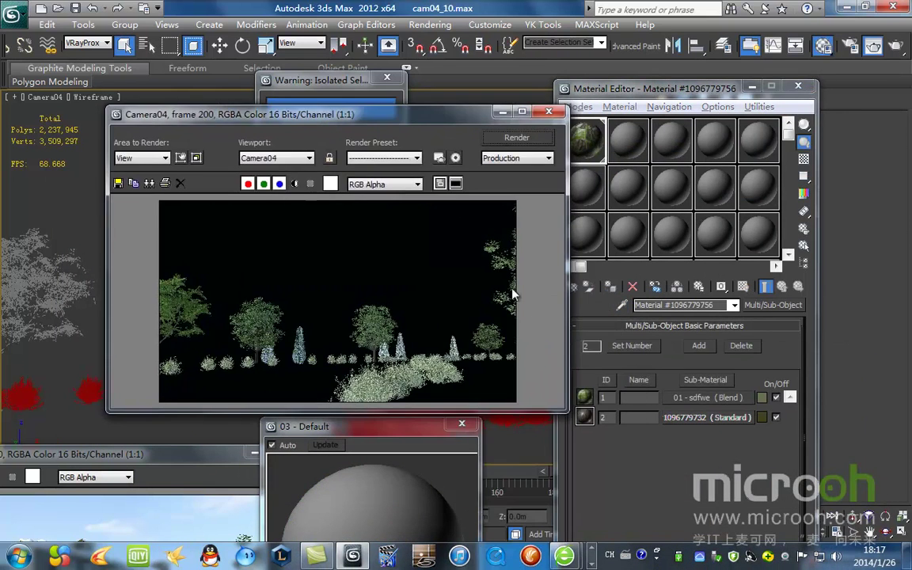
Step: Open the mask of the 01 - sdfwe blend sub-material and load tile04light003 from the Blan（融合） folder as its bitmap
click(701, 400)
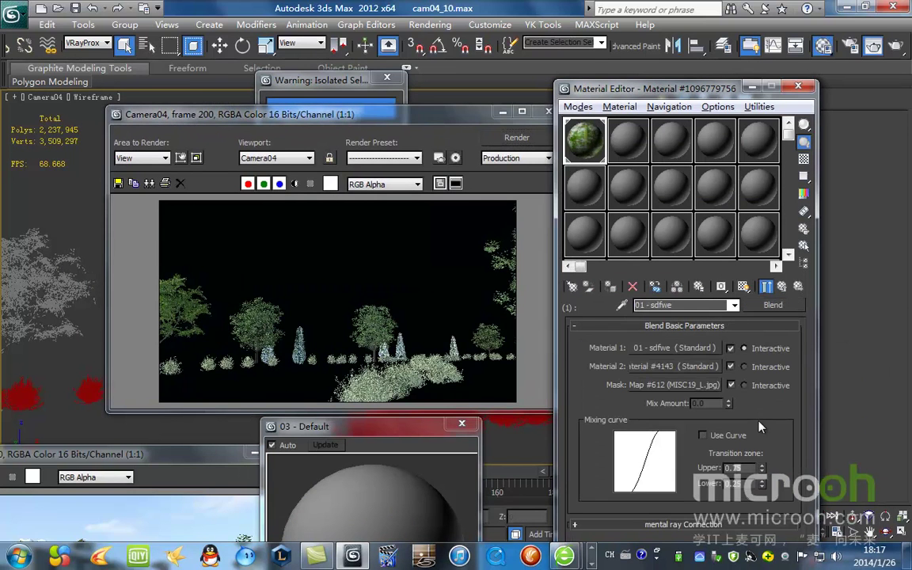
click(697, 386)
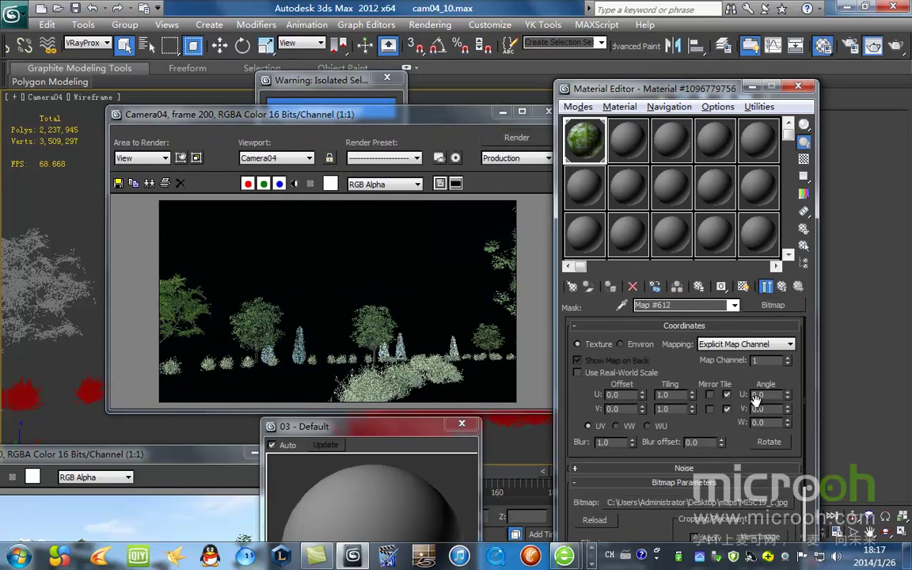
click(760, 538)
click(635, 92)
click(674, 502)
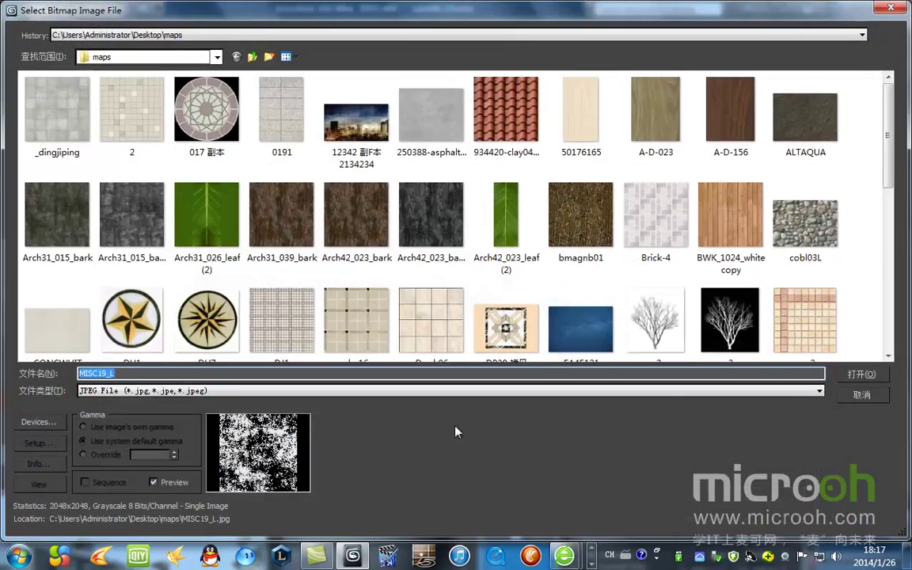
key(ctrl+v)
key(Return)
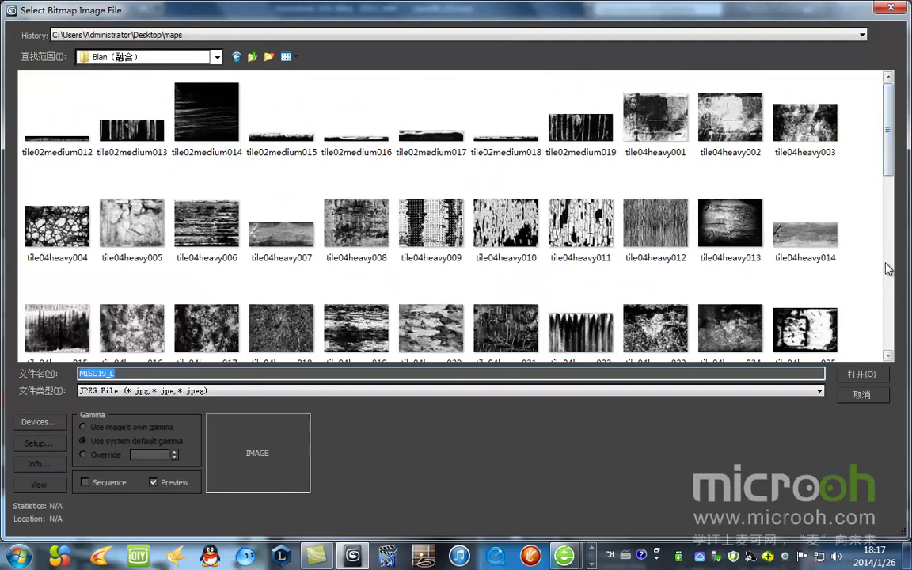
drag(889, 165, 891, 267)
double_click(281, 119)
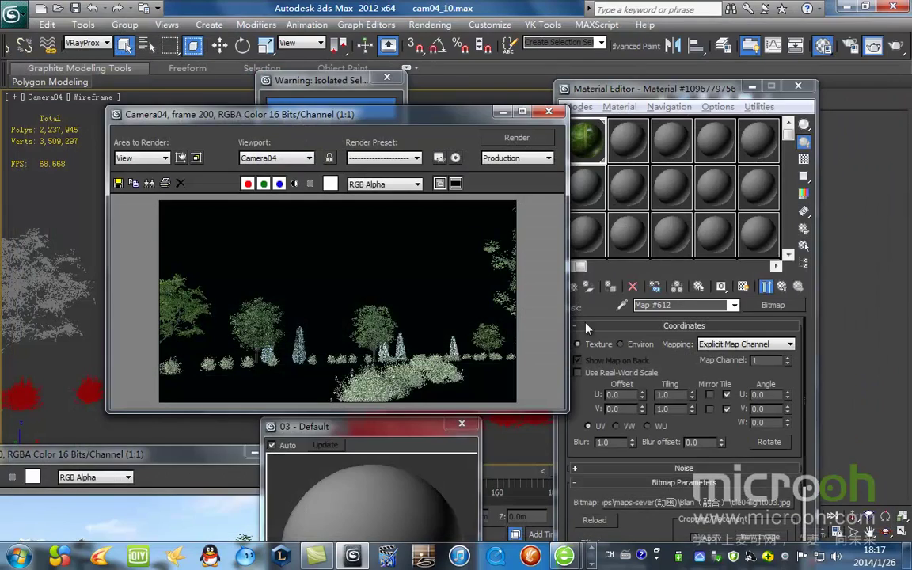
Step: Replace the mask bitmap with tile04heavy010 from the same folder
drag(645, 93, 638, 67)
click(717, 475)
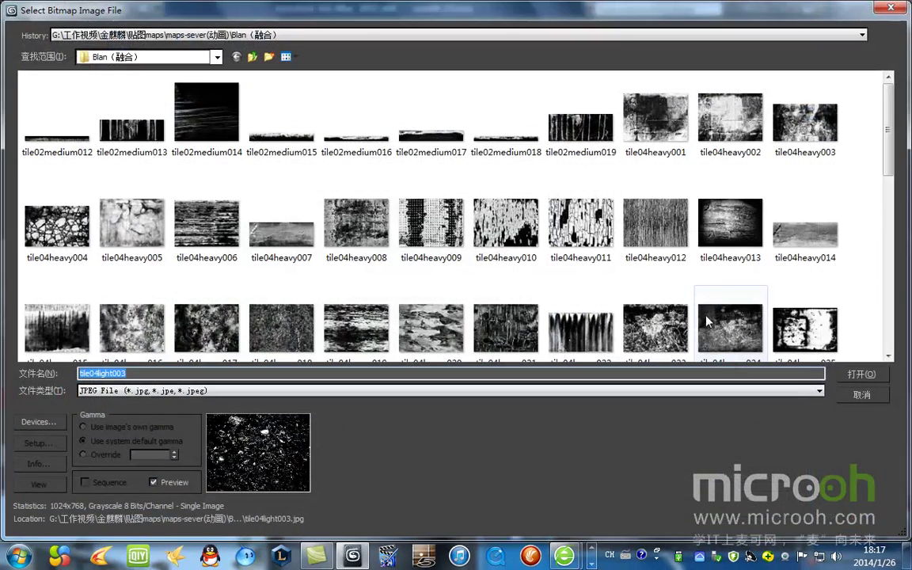
drag(892, 163, 893, 193)
double_click(506, 106)
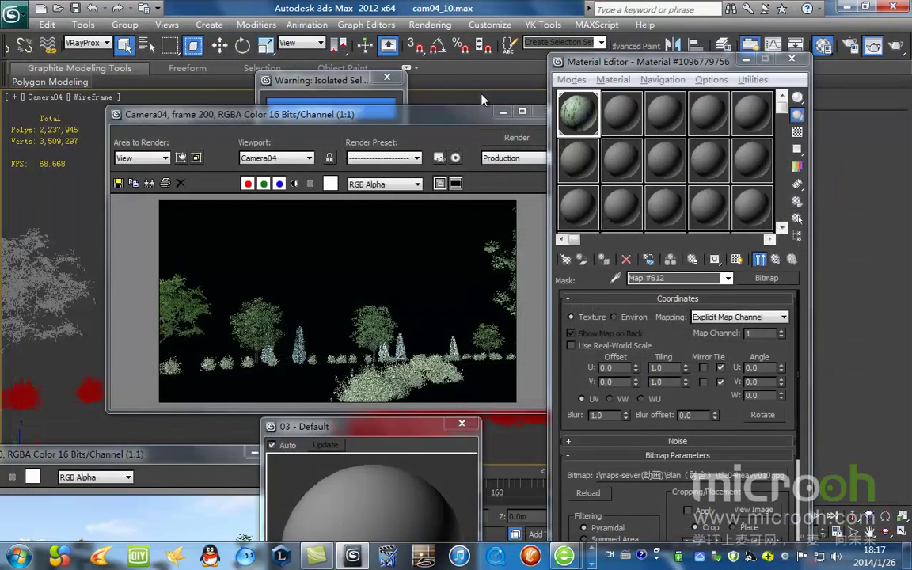
Step: Select the VRayProxy_OnyxTree objects that use the edited Multi/Sub-Object material
drag(422, 115, 338, 115)
key(h)
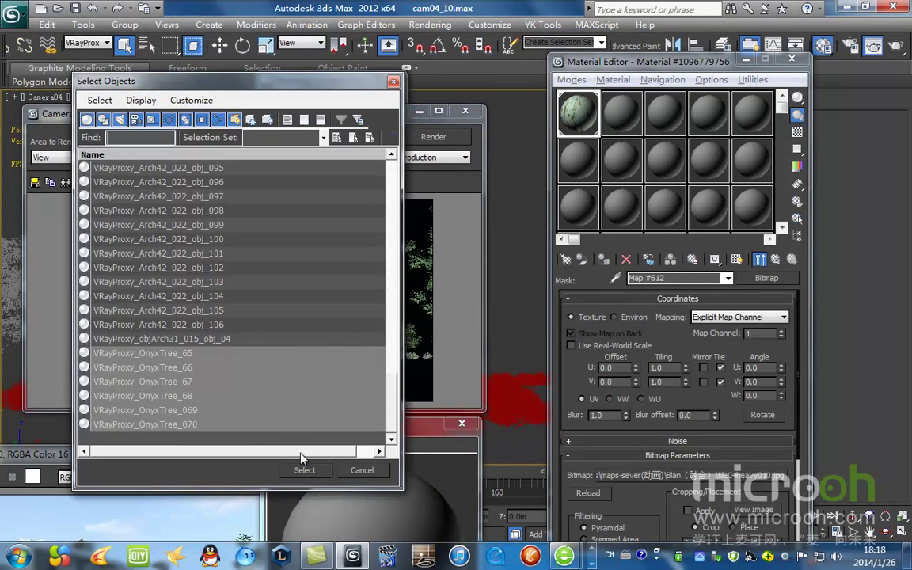
click(305, 470)
Step: Render the Camera04 view with the new mask and place the frame beside the Material Editor
drag(342, 118, 668, 146)
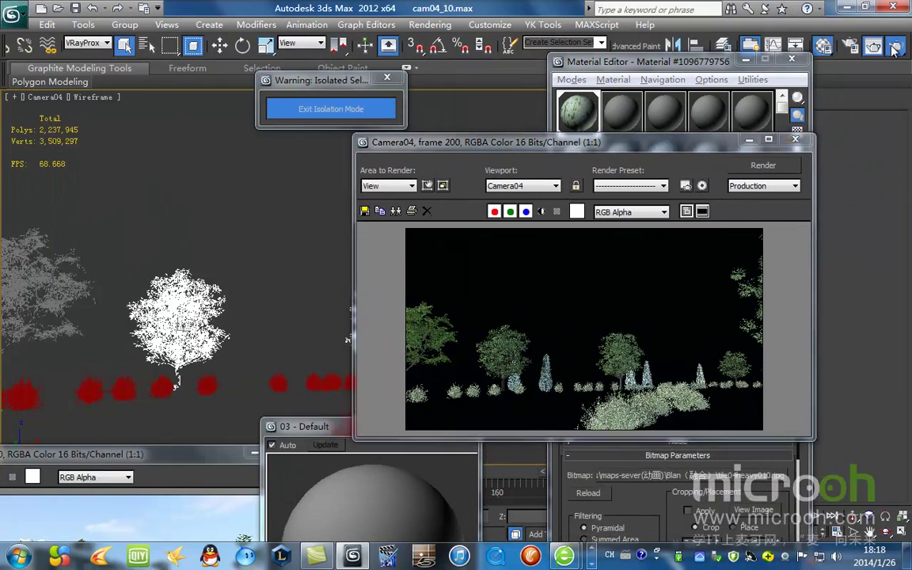
click(894, 47)
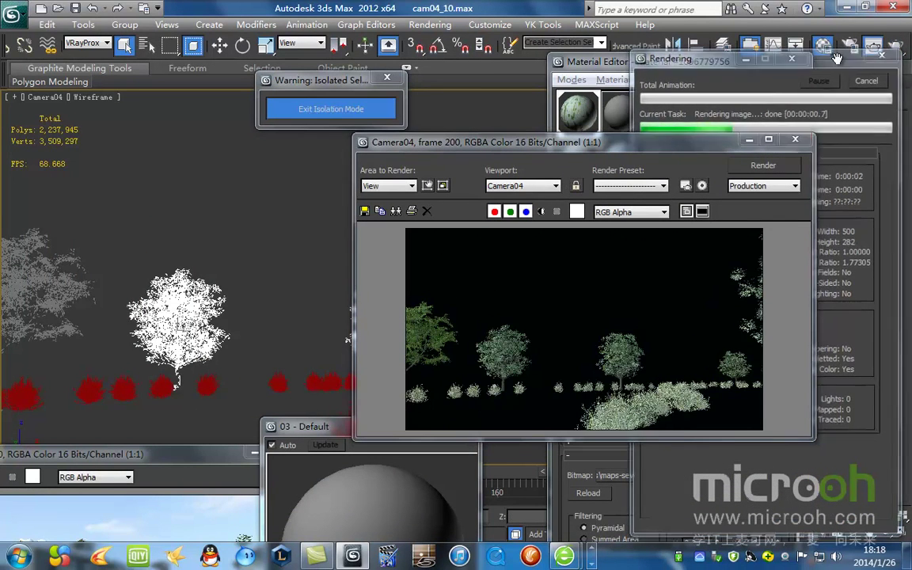
drag(628, 141, 365, 137)
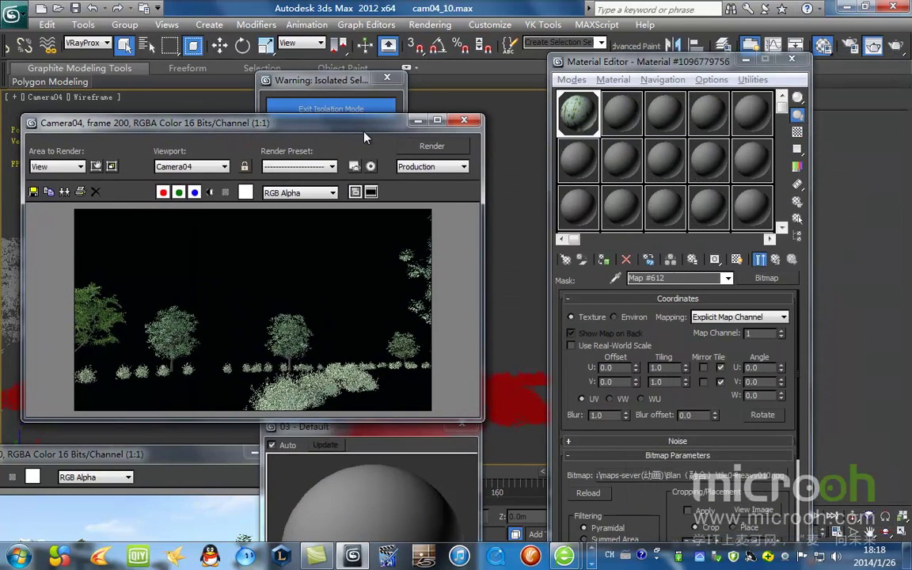
Step: Replace the blend mask's bitmap with tile04heavy004 and open an enlarged preview of the material sample
click(680, 476)
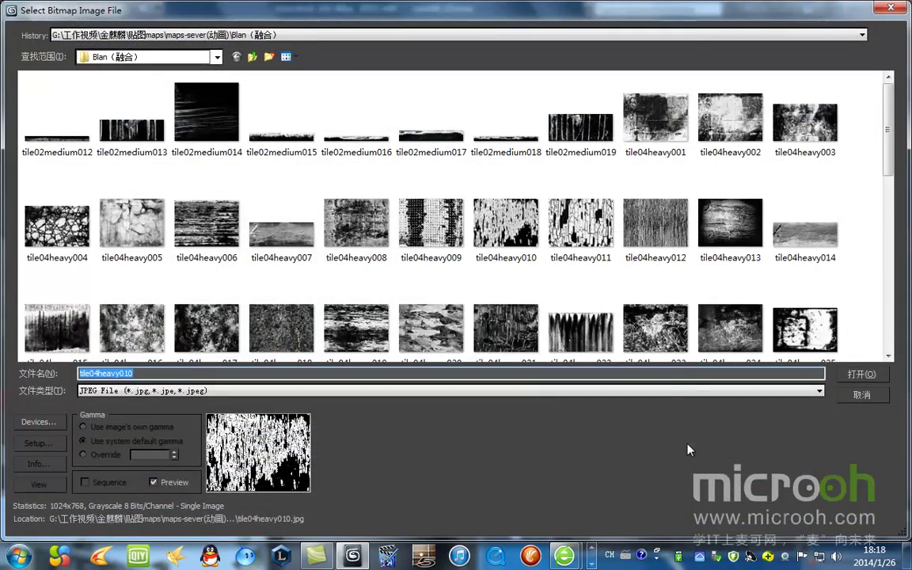
double_click(56, 225)
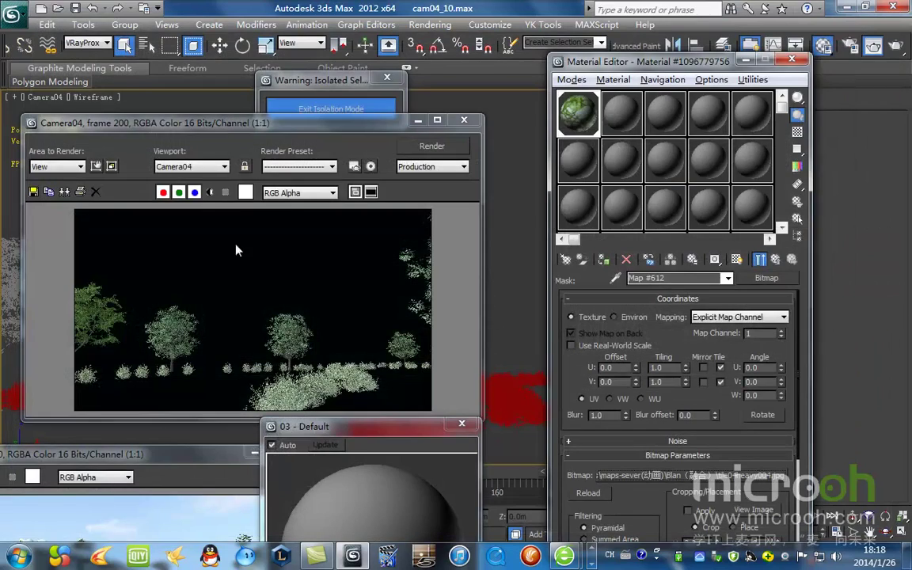
double_click(579, 115)
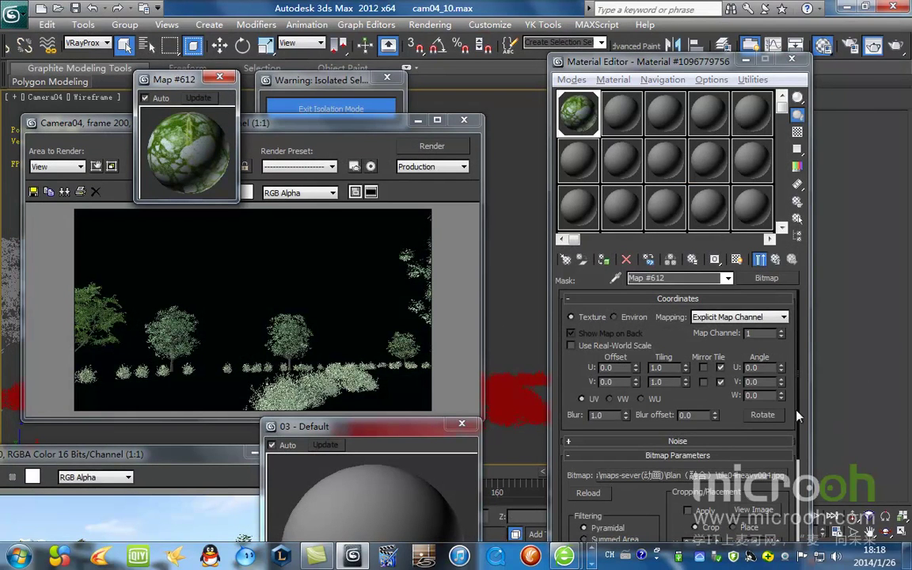
Step: Enable the mixing curve of the 01 - sdfwe blend, set its transition zone to upper 0.15 and lower 0.0, and render Camera04
click(777, 260)
click(710, 410)
drag(186, 84, 513, 246)
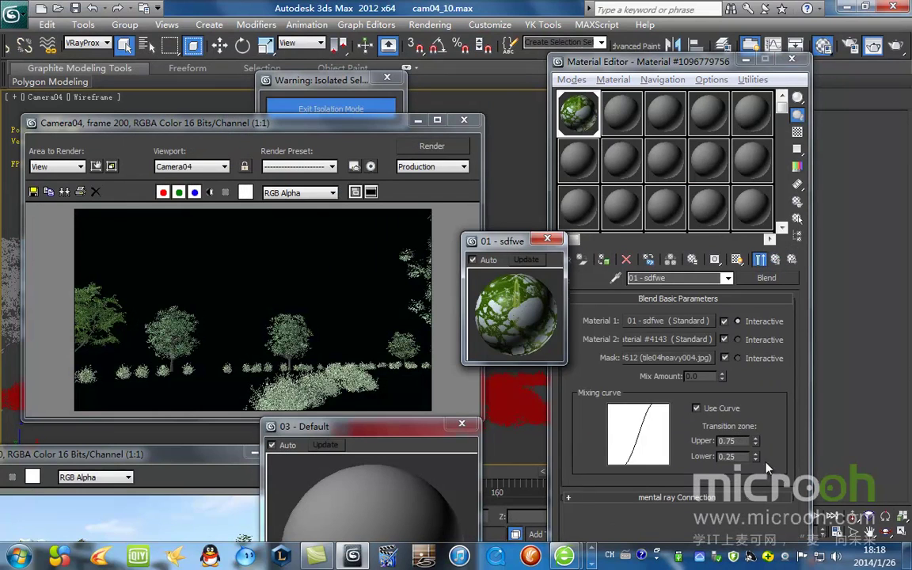
drag(754, 457, 757, 484)
drag(756, 444, 767, 366)
drag(758, 442, 762, 489)
click(432, 145)
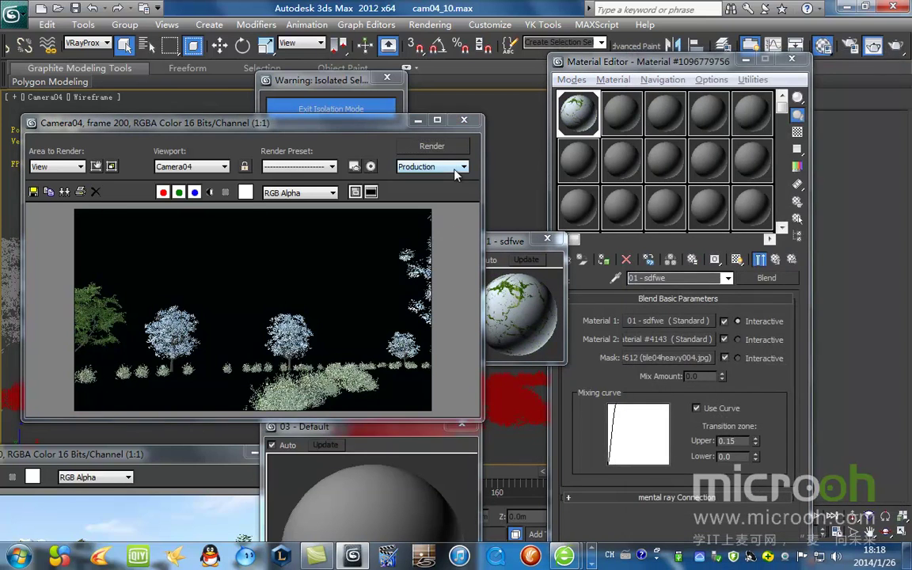
Step: Raise the blend's upper transition value to 0.31 and on to 0.5, rendering Camera04 after each change
drag(755, 443, 760, 429)
click(420, 143)
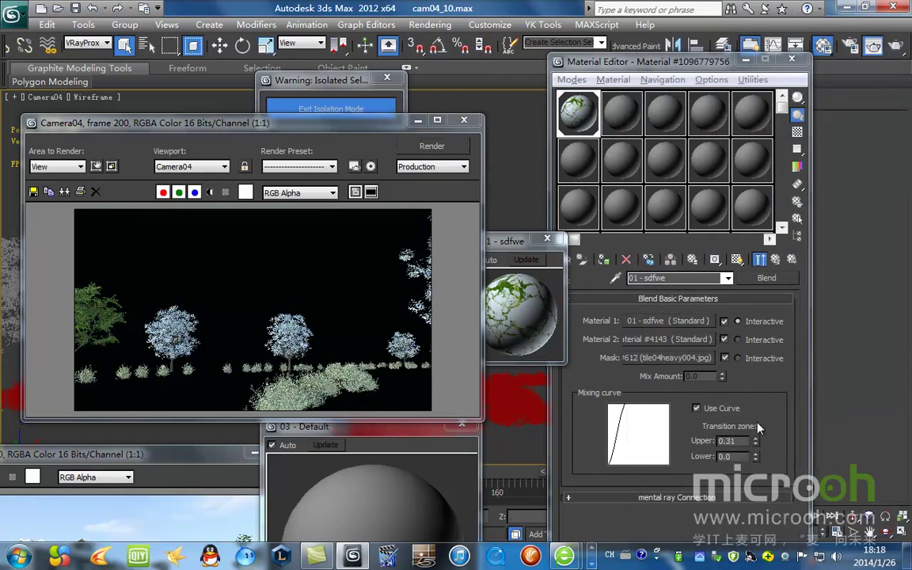
drag(755, 443, 758, 431)
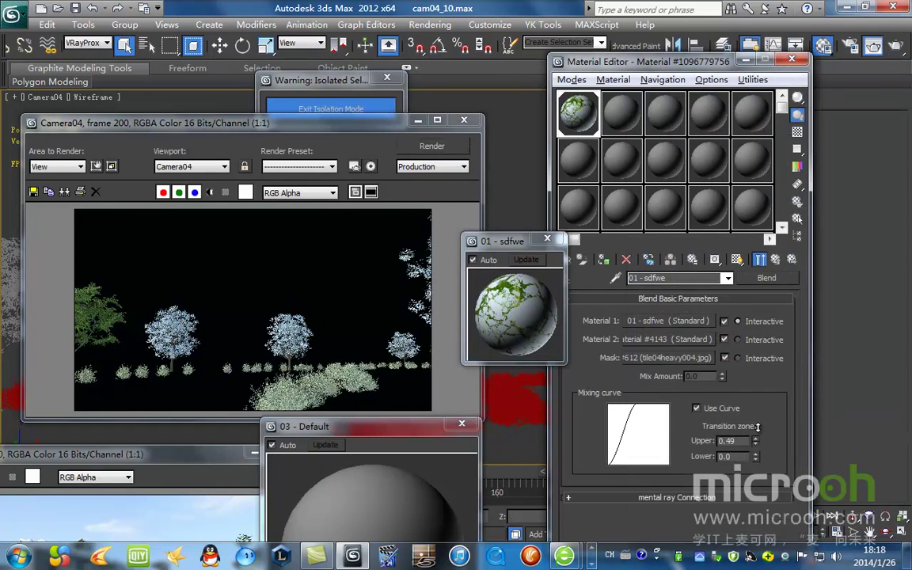
click(441, 146)
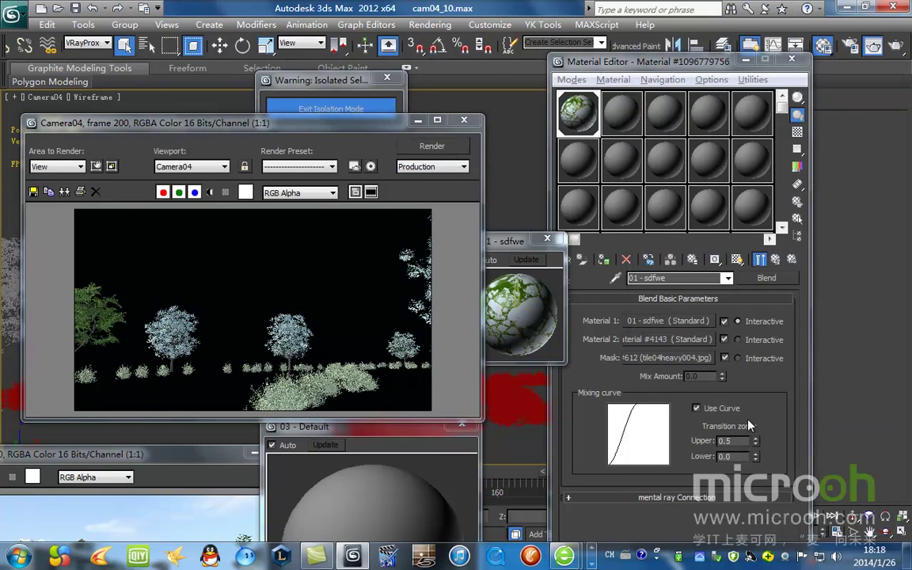
Step: Move the rendered frame aside, close the 01 - sdfwe preview and hide the selected trees
click(680, 399)
drag(325, 122, 450, 434)
click(549, 239)
right_click(432, 231)
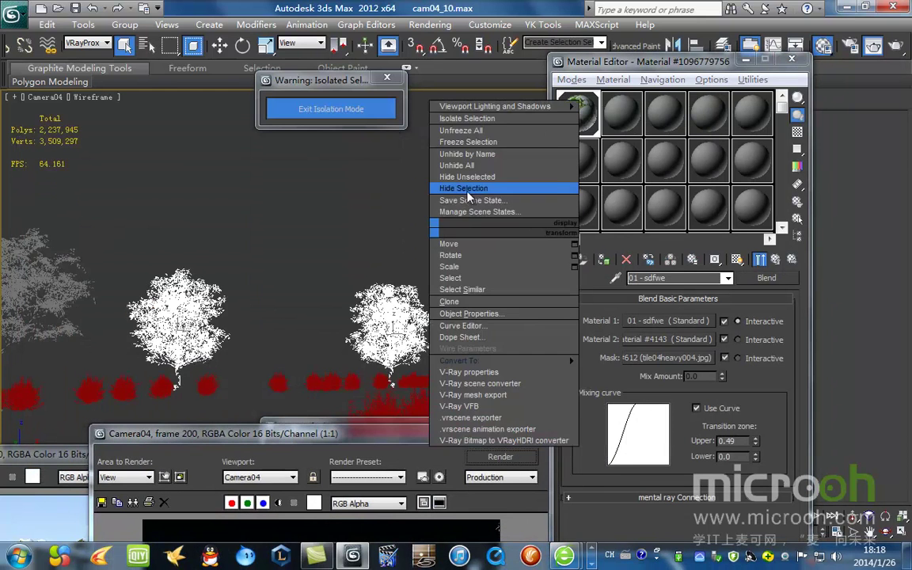
click(467, 192)
Step: Pick the remaining large tree's material into the second sample slot and open its 02 - Default blend sub-material
click(623, 111)
click(619, 280)
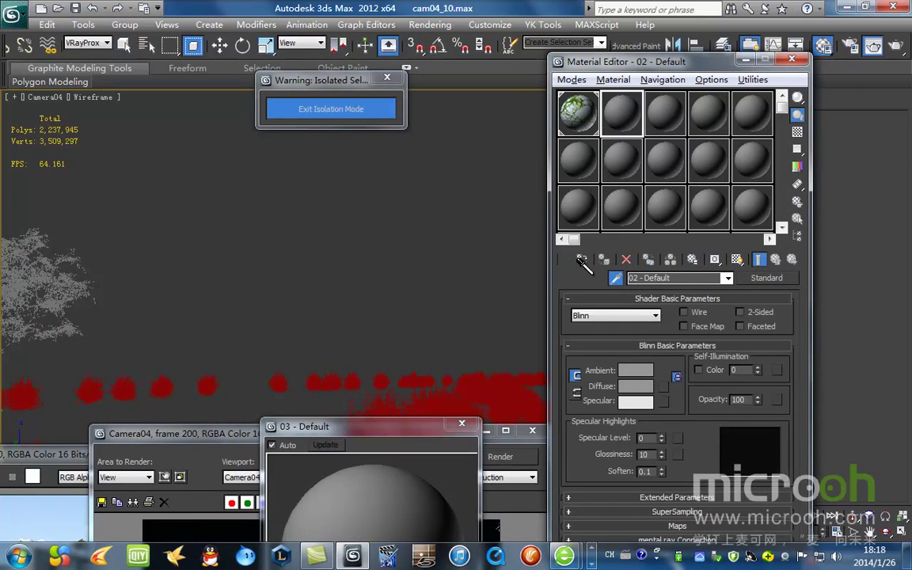
click(224, 387)
drag(339, 433, 379, 153)
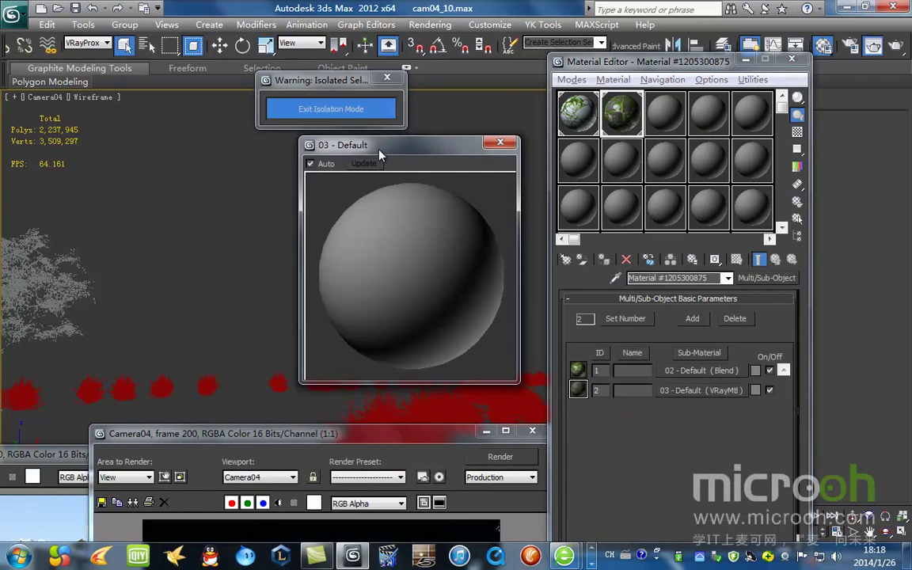
click(702, 370)
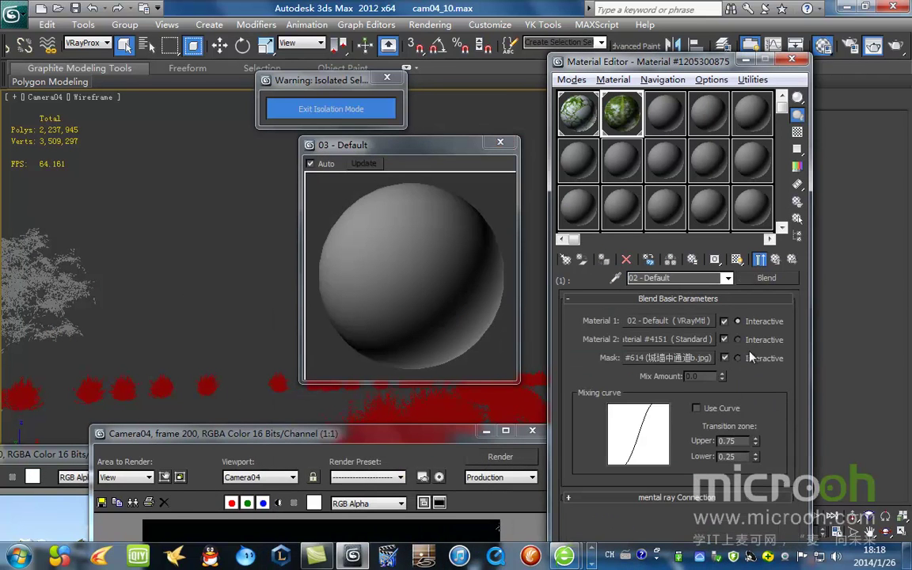
Step: Enable the mixing curve of the 02 - Default blend and set its transition zone to upper 1.0 and lower 0.03
double_click(627, 125)
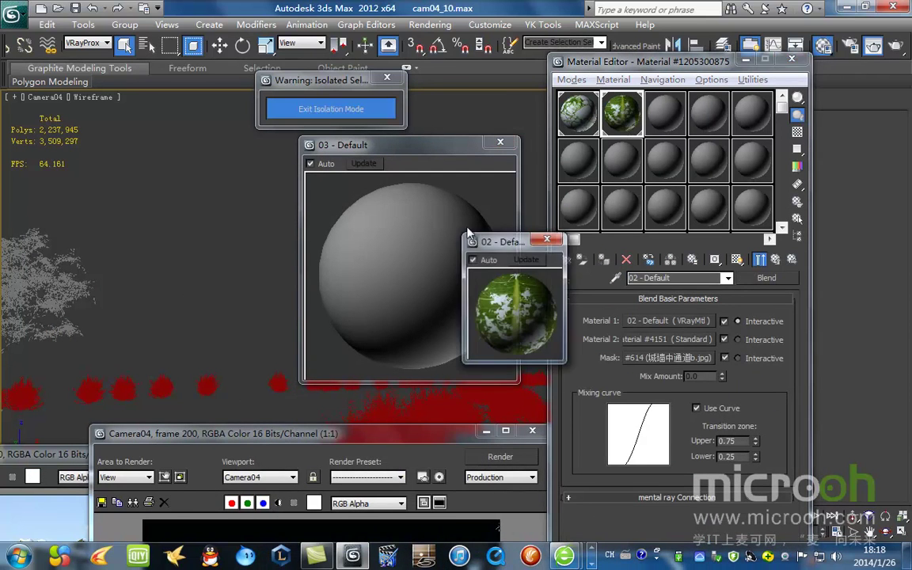
drag(483, 241, 439, 406)
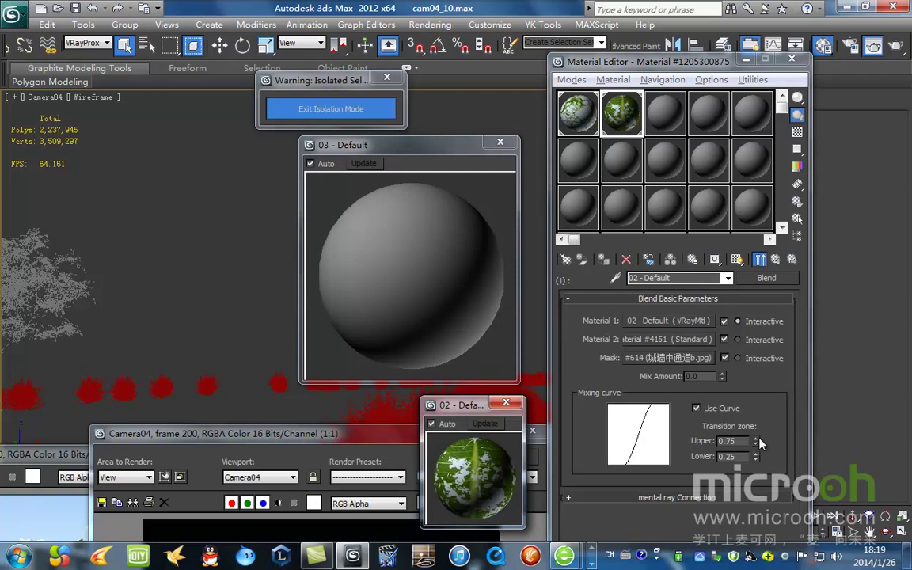
drag(757, 441, 766, 375)
drag(757, 457, 755, 472)
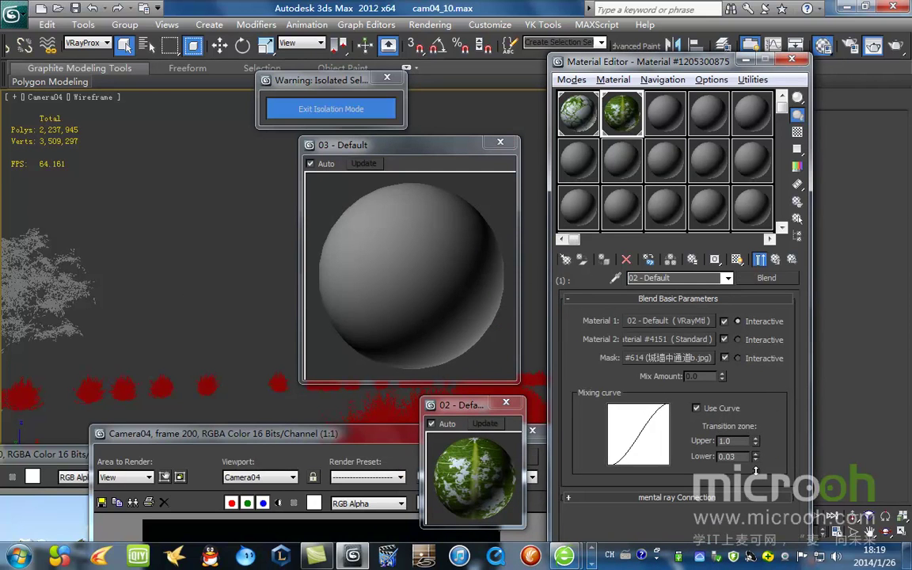
Step: Replace the open sample previews with an enlarged one of 02 - Default and set the lower transition value to 0.0
click(500, 142)
drag(478, 408, 458, 212)
click(487, 207)
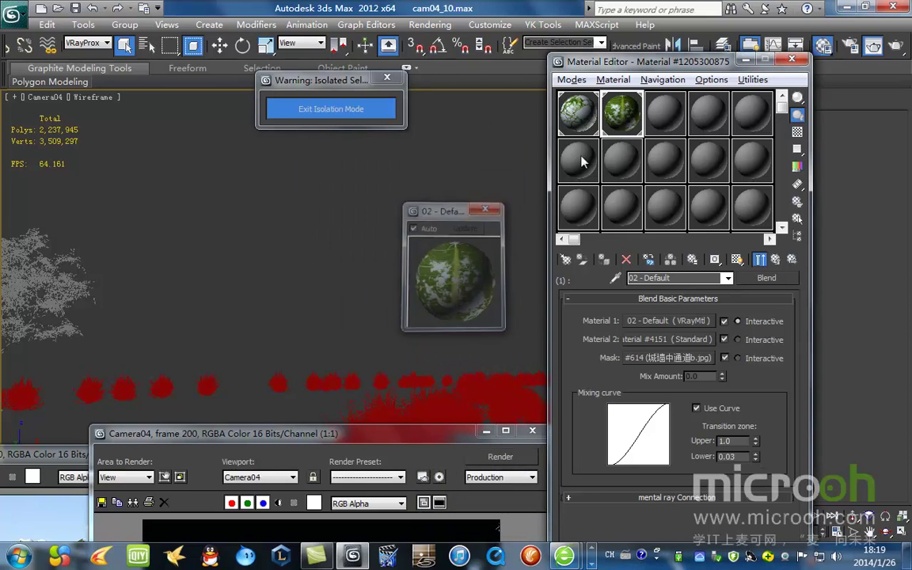
double_click(624, 129)
drag(390, 142, 453, 233)
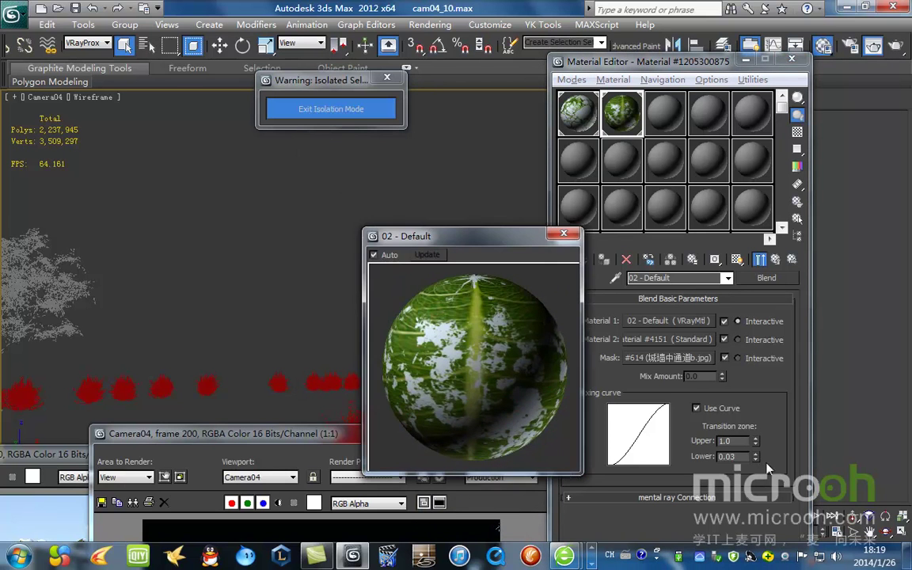
drag(756, 458, 759, 475)
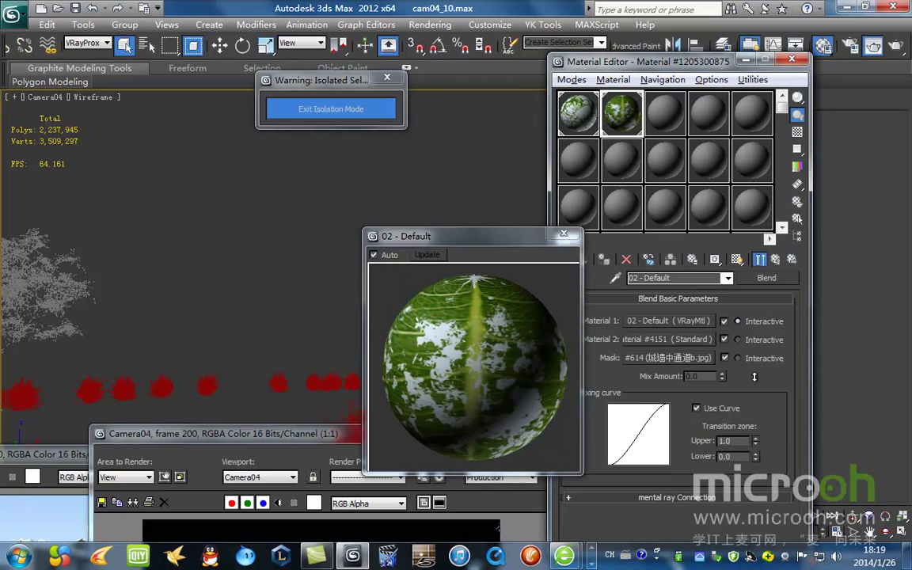
Step: Select the objects using the second Multi/Sub-Object material, render Camera04 and place the frame beside the Material Editor
click(796, 225)
double_click(267, 421)
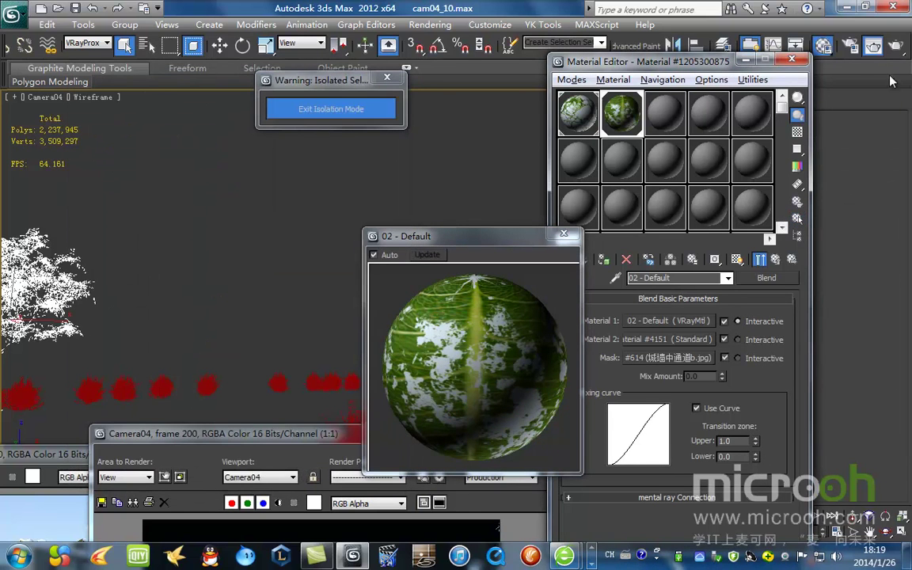
click(896, 47)
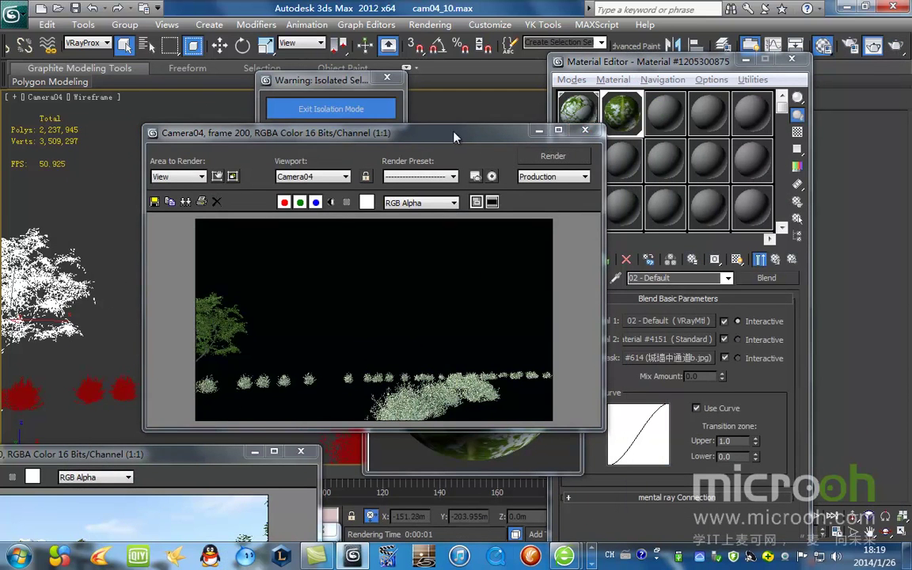
drag(455, 137, 324, 118)
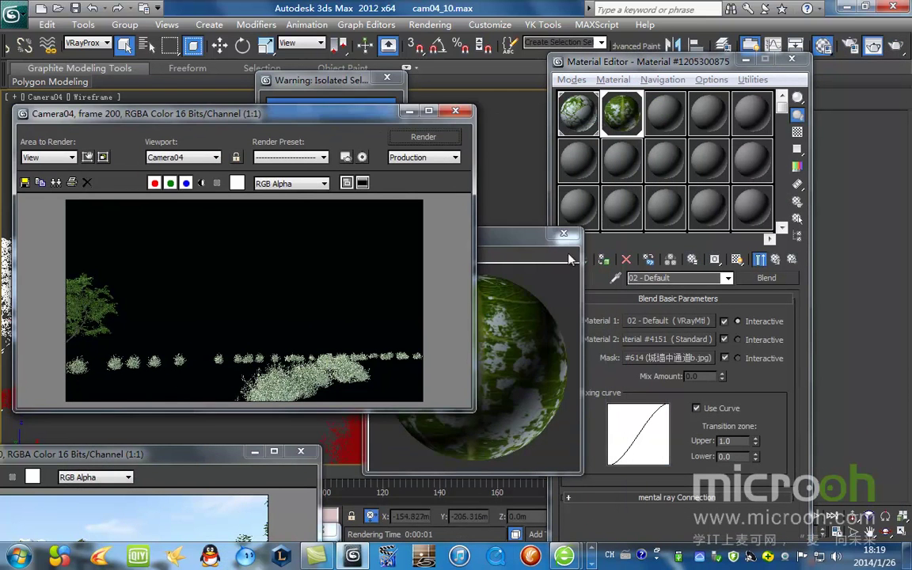
Step: Make the 02 - Default mask interactive, set the upper transition value to 0.16 and render Camera04 again
click(507, 243)
click(738, 358)
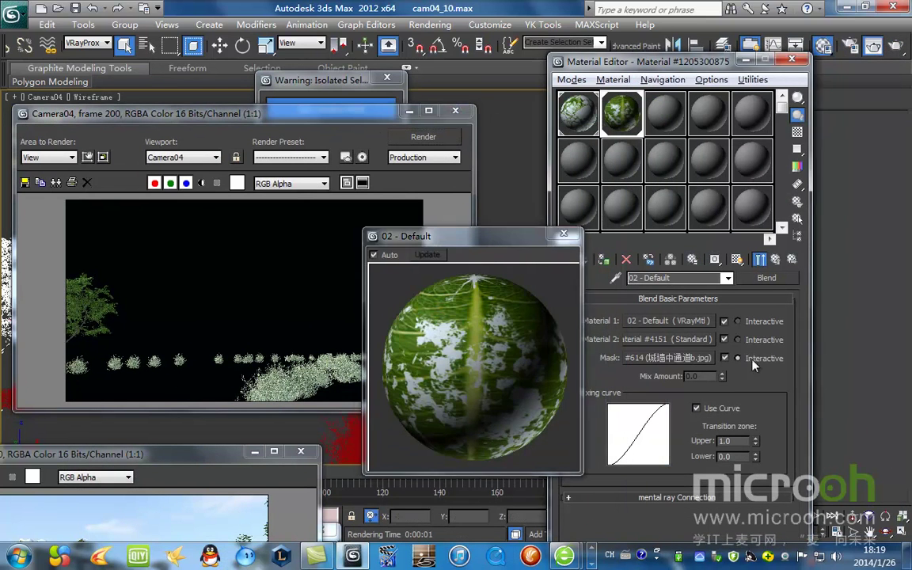
right_click(755, 441)
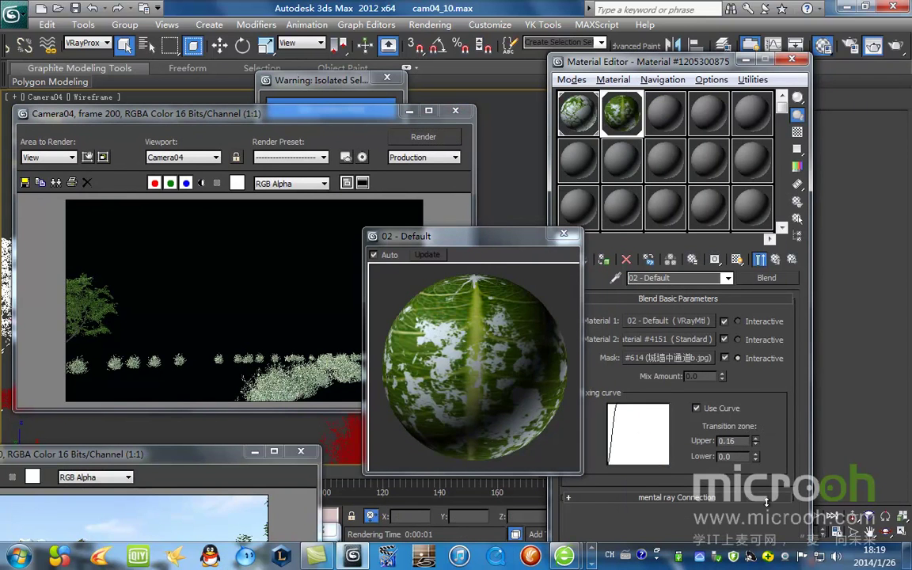
drag(756, 440, 756, 432)
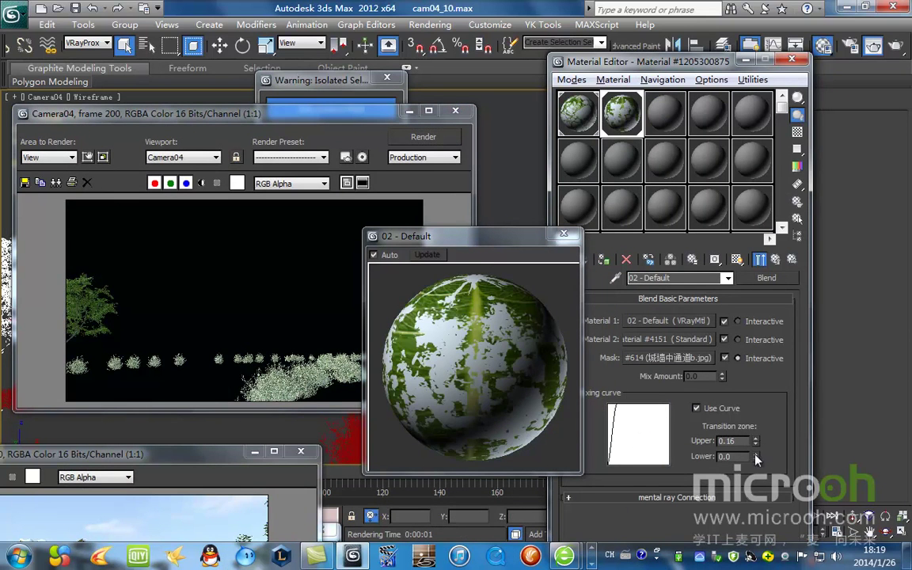
click(423, 138)
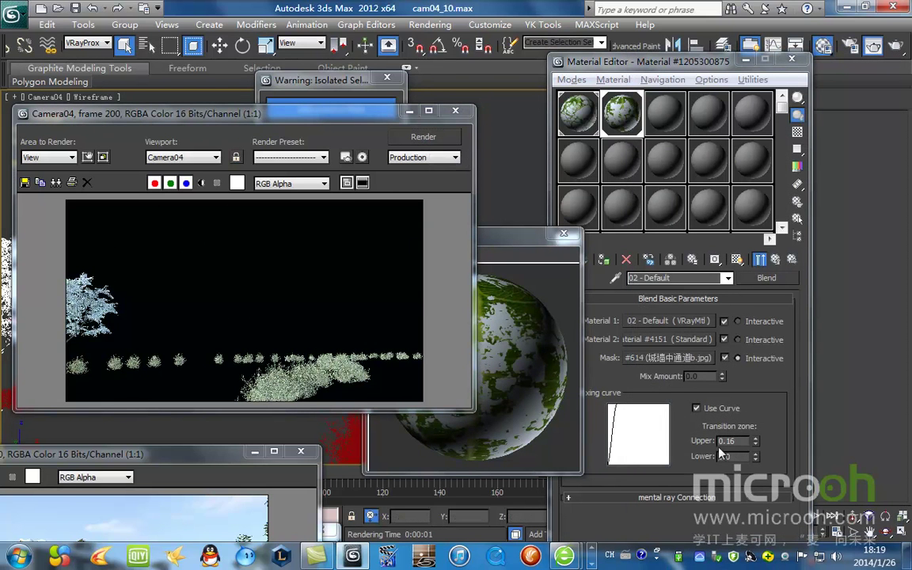
Step: Move the rendered frame down, set the upper transition value to 0.15 and render Camera04 once more
drag(291, 124, 300, 194)
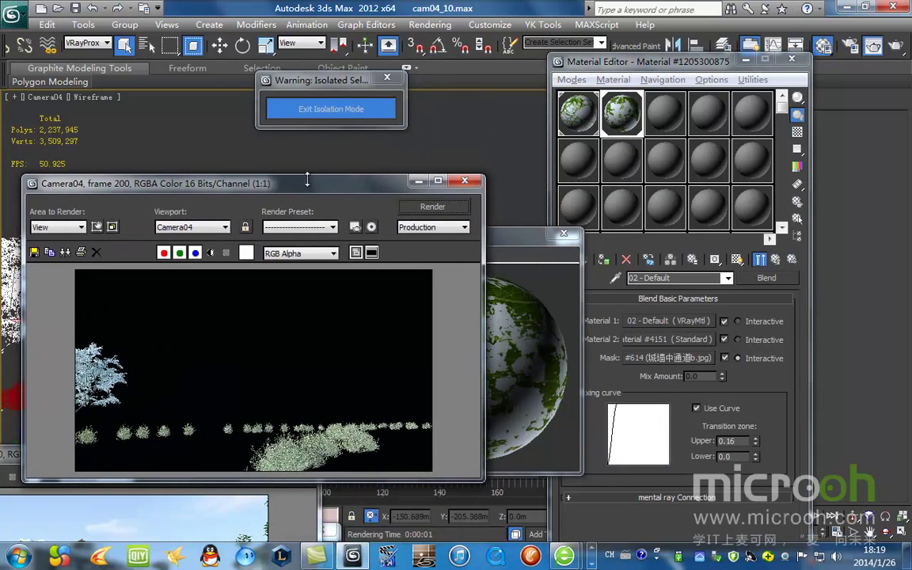
drag(756, 445, 755, 447)
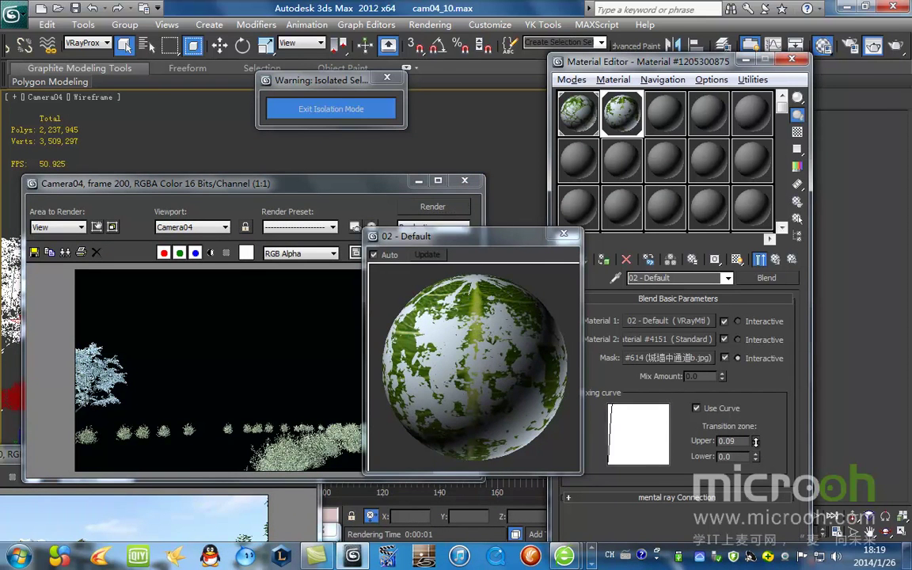
click(437, 207)
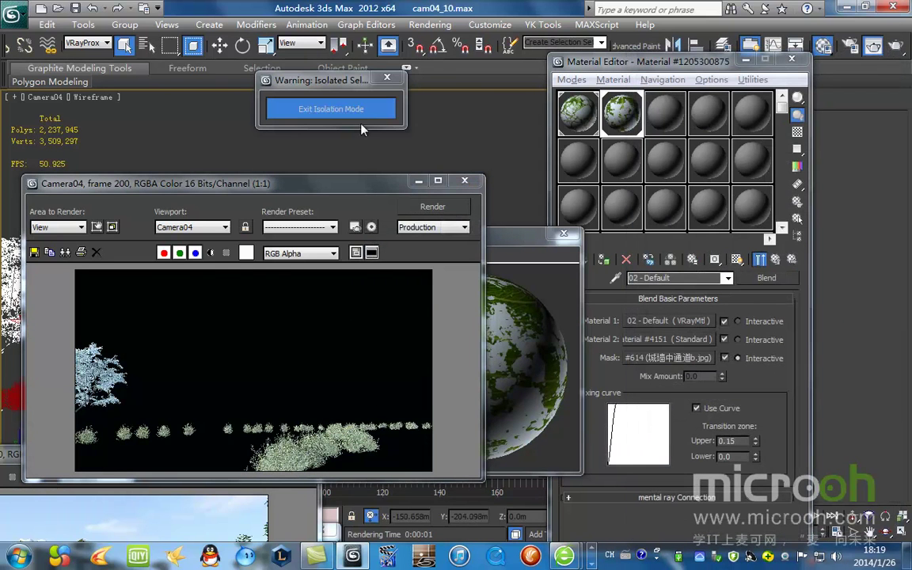
Step: Exit isolation mode to bring back the full scene and minimize the rendered frame
click(356, 115)
right_click(333, 157)
click(373, 116)
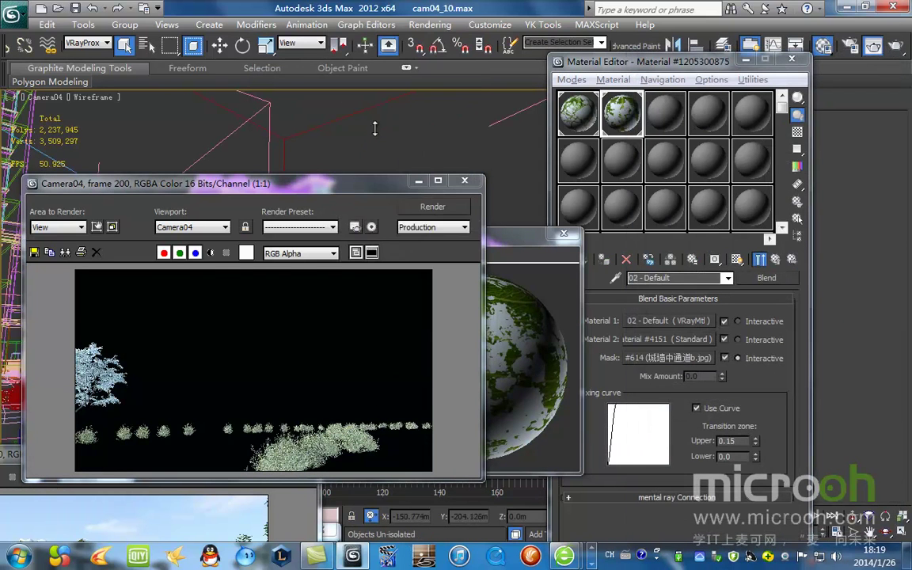
click(417, 181)
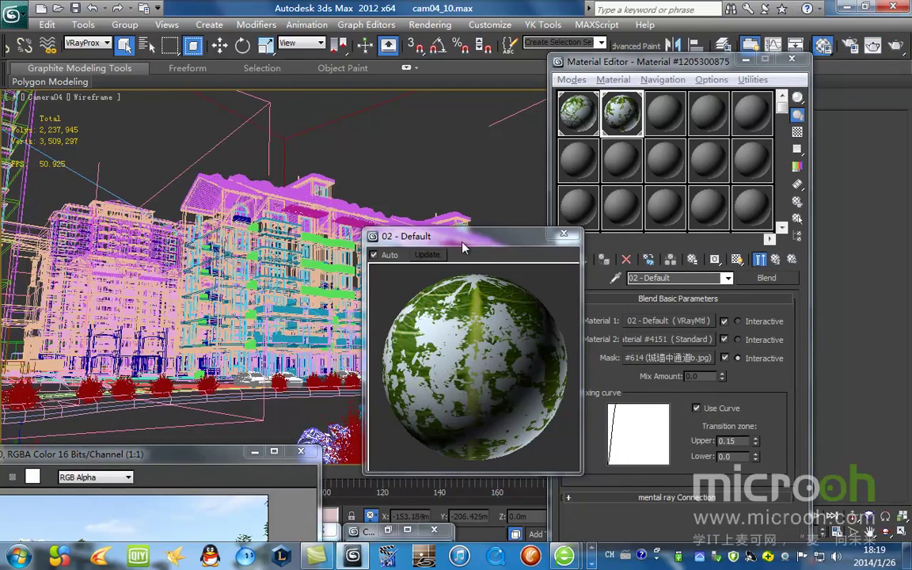
Step: Move the 02 - Default preview aside and pick the red shrubs' material into the third sample slot
drag(453, 235, 267, 115)
click(678, 129)
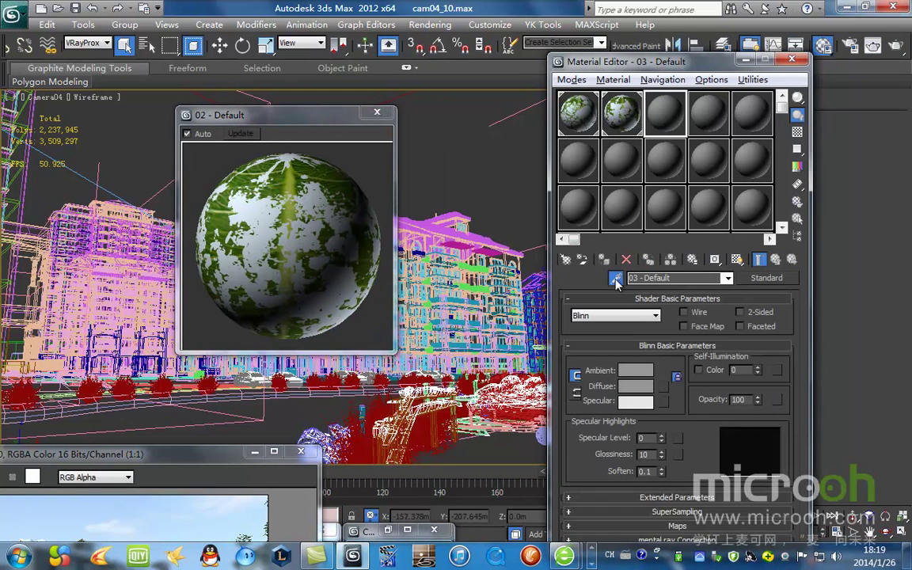
click(339, 434)
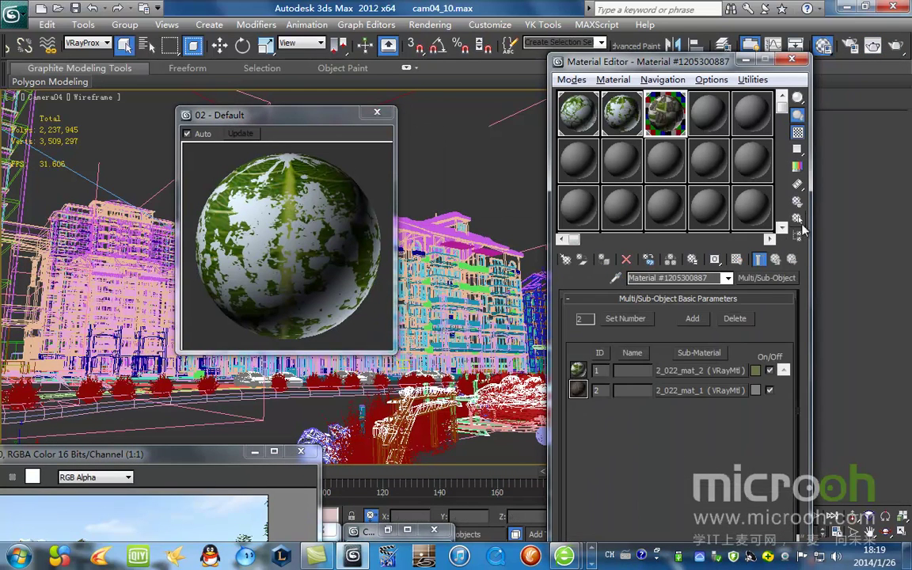
Step: Select all objects that use the shrub material and isolate them
click(798, 236)
click(333, 473)
key(alt+q)
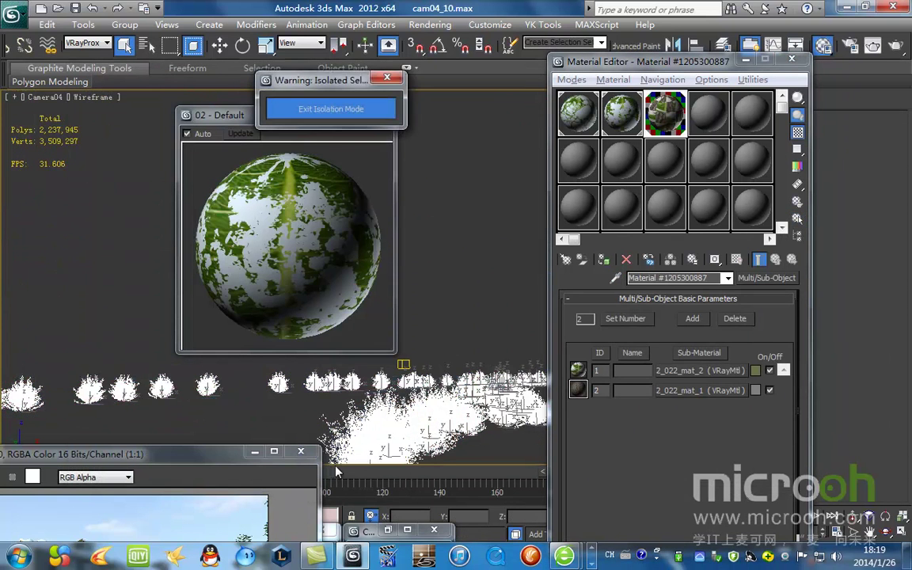
Step: Replace the diffuse bitmap of the shrub material's first sub-material with Arch42_023_leaf (2).jpg and render Camera04
click(717, 371)
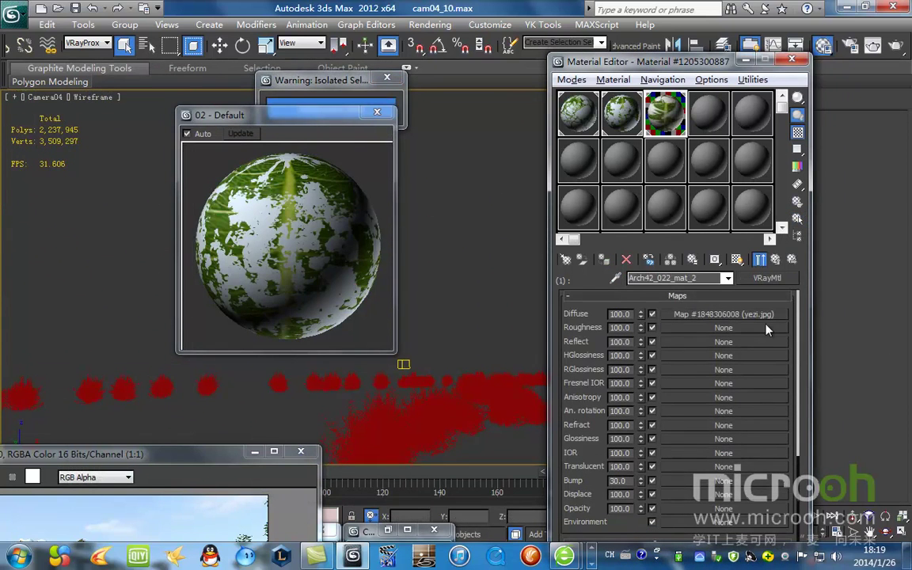
click(724, 313)
click(713, 473)
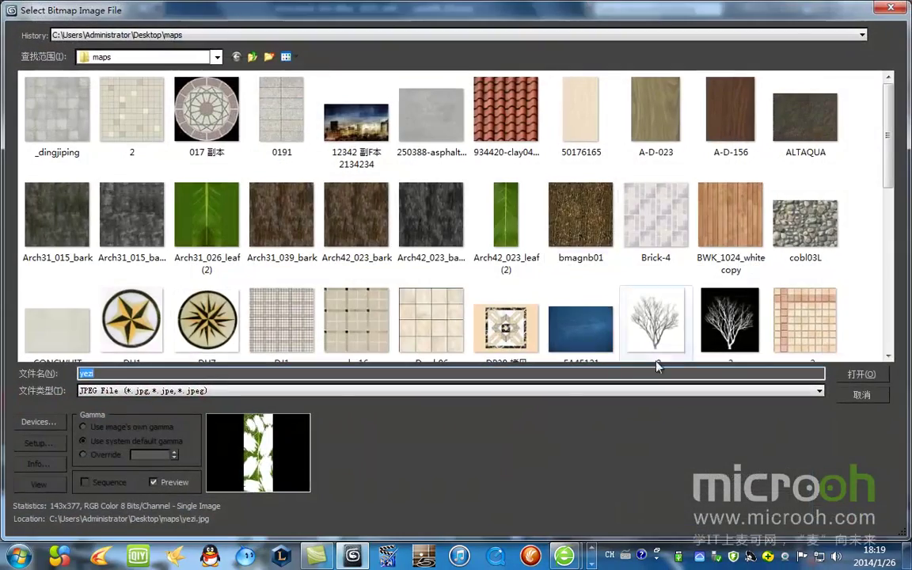
double_click(505, 212)
click(779, 260)
click(779, 261)
click(896, 46)
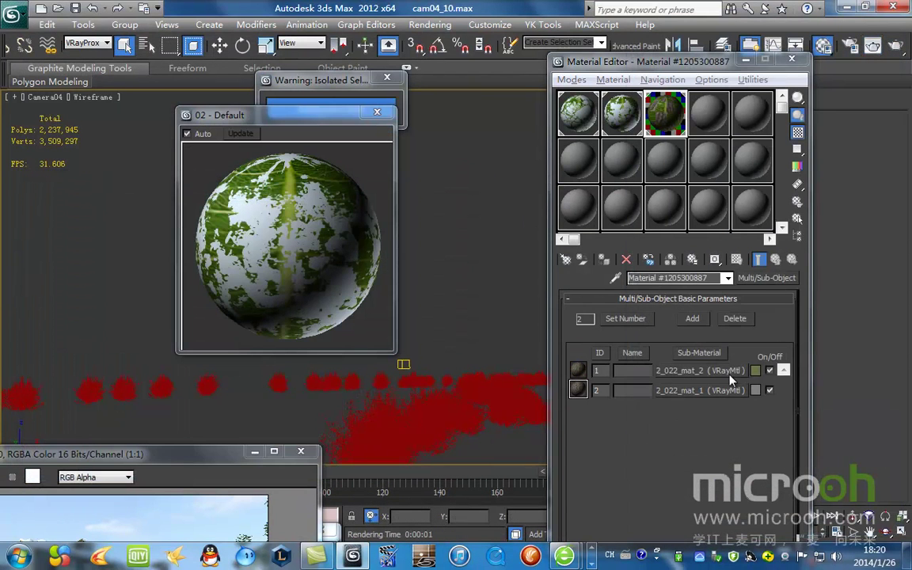
Step: Convert the first sub-material into a Blend material, keeping the leaf VRayMtl as its Material 1
click(701, 371)
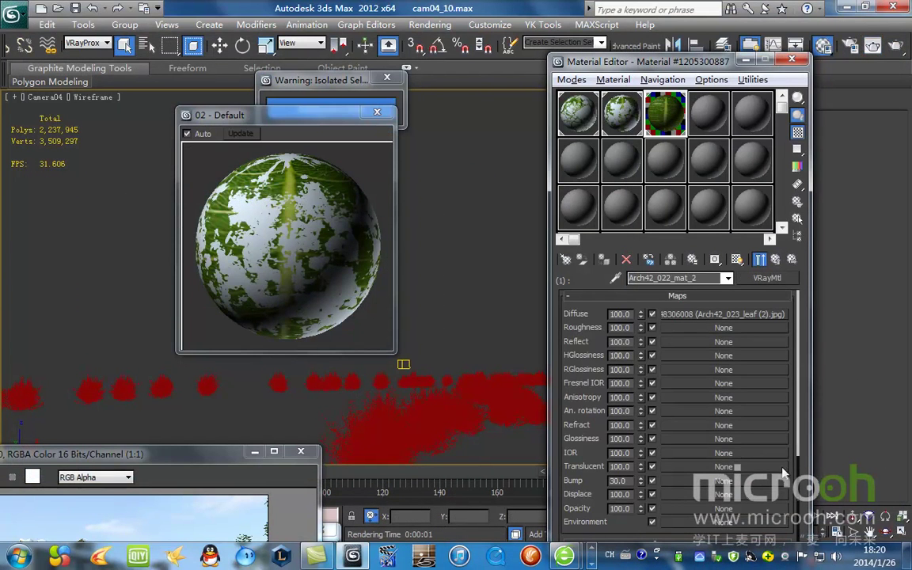
click(773, 279)
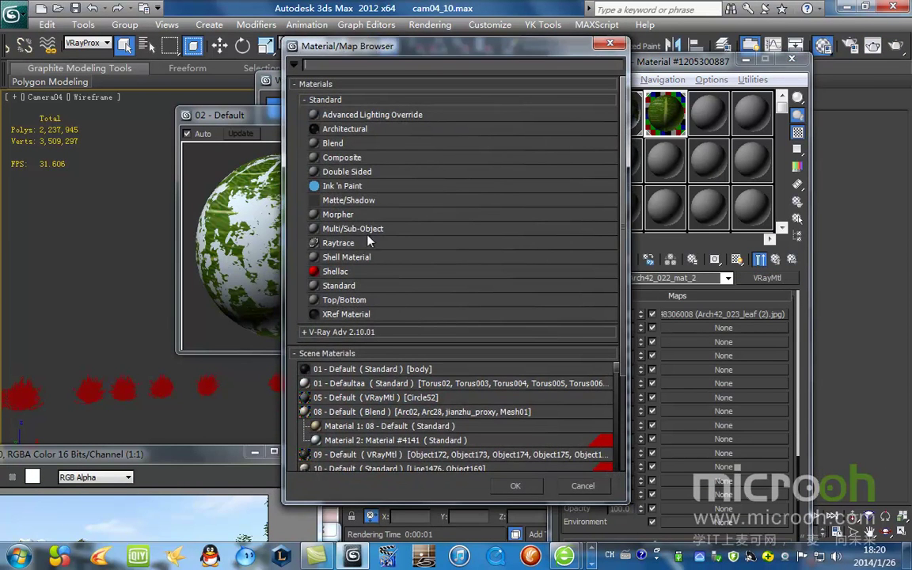
double_click(333, 143)
Step: Paste the copied white snow colour into the diffuse of the Blend's Material 2
click(647, 343)
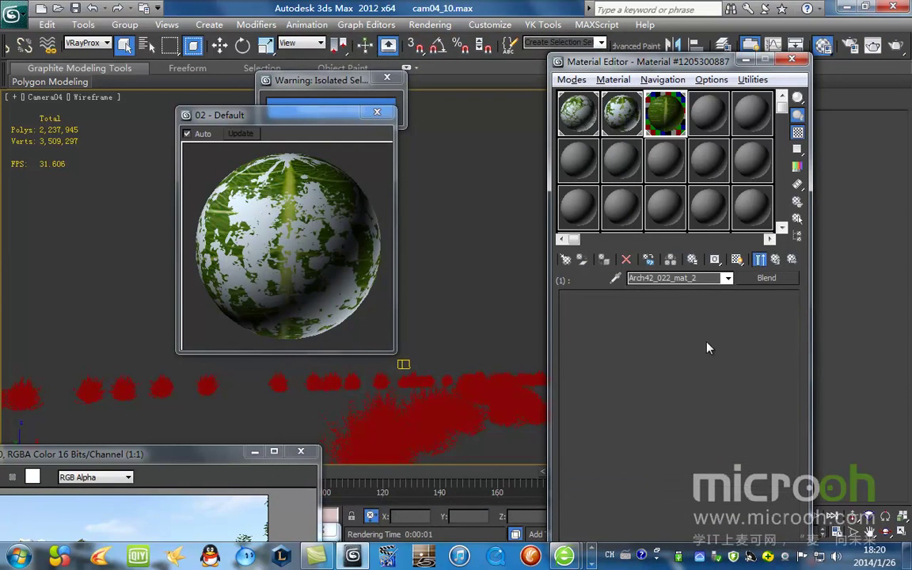
right_click(640, 386)
click(682, 411)
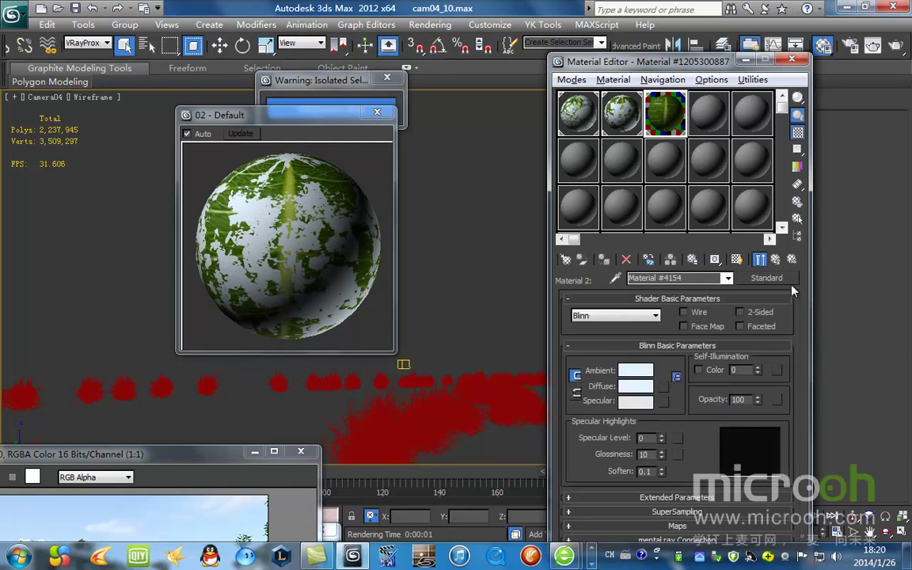
click(776, 259)
Step: Load the MISC19_L bitmap from the maps folder as the Blend's mask
click(668, 358)
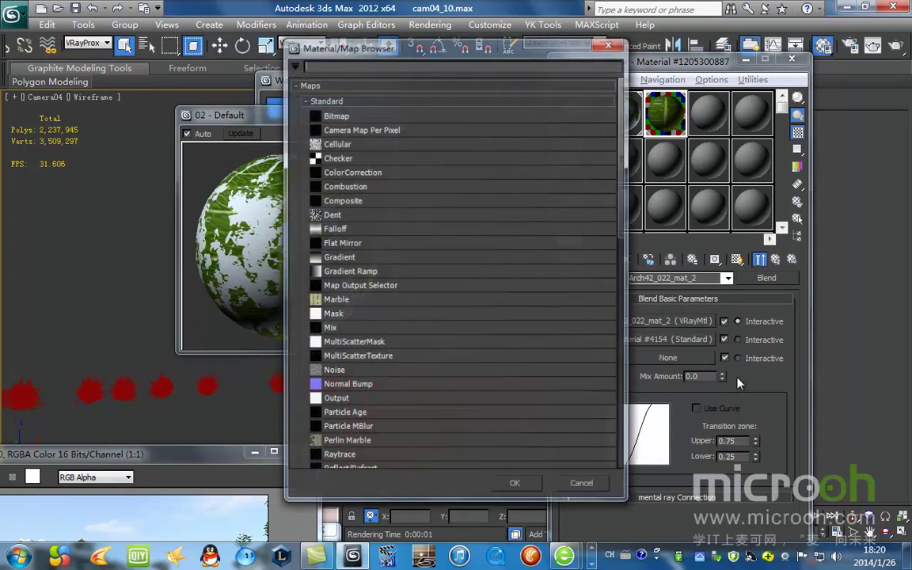
double_click(265, 115)
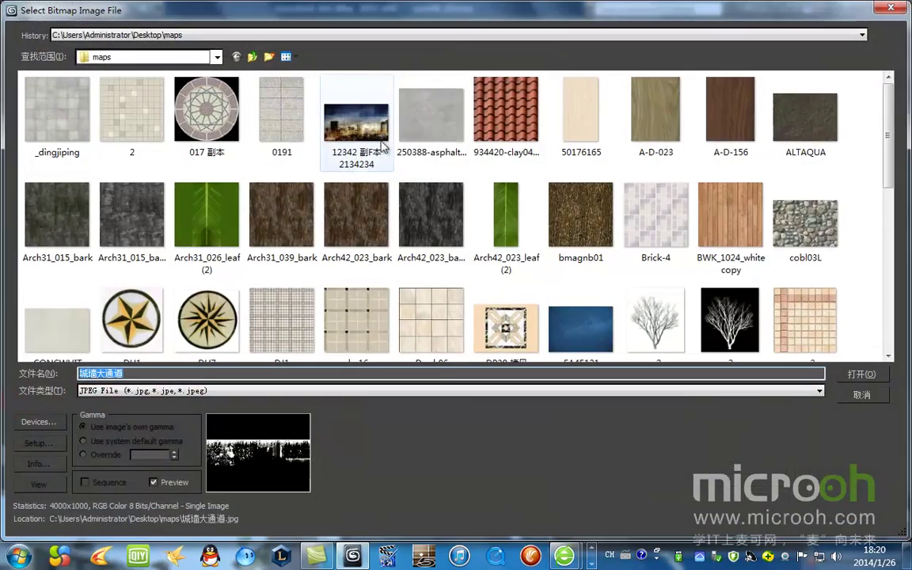
drag(885, 144, 885, 308)
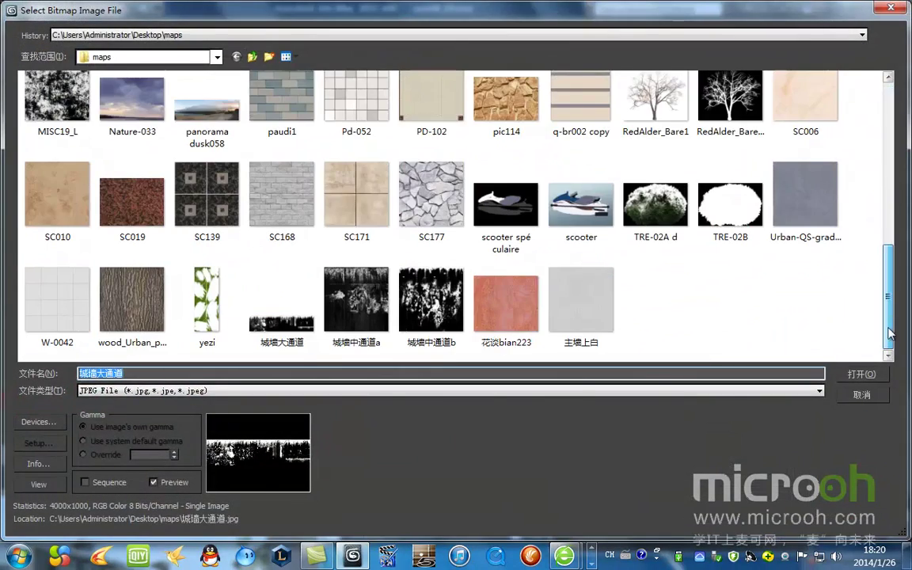
double_click(58, 95)
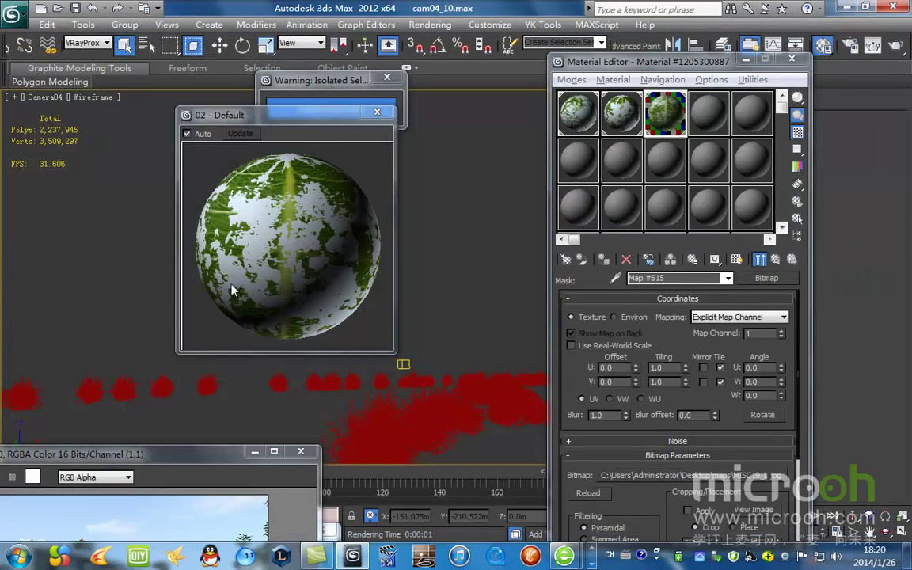
Step: Close the 02 - Default sample preview and render the isolated shrubs from Camera04
drag(363, 120, 429, 148)
click(444, 140)
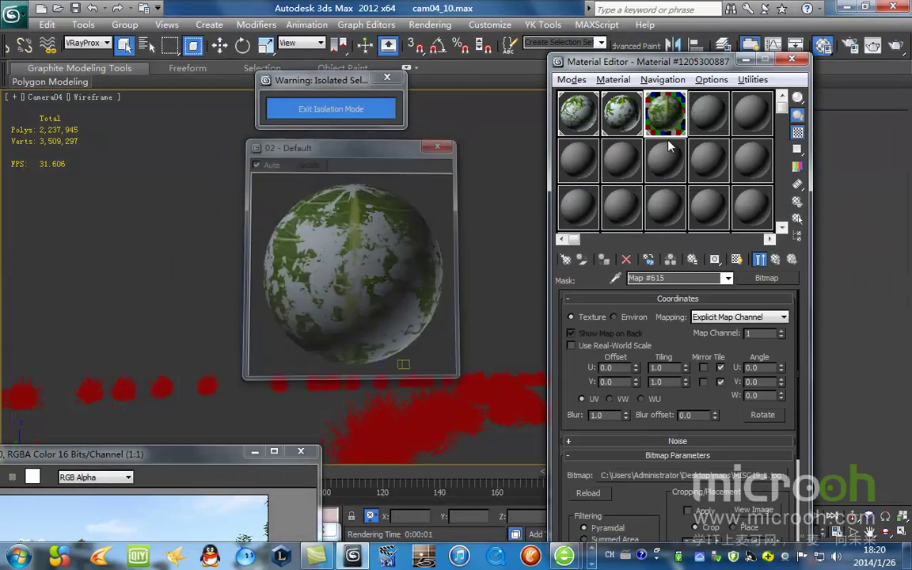
click(894, 49)
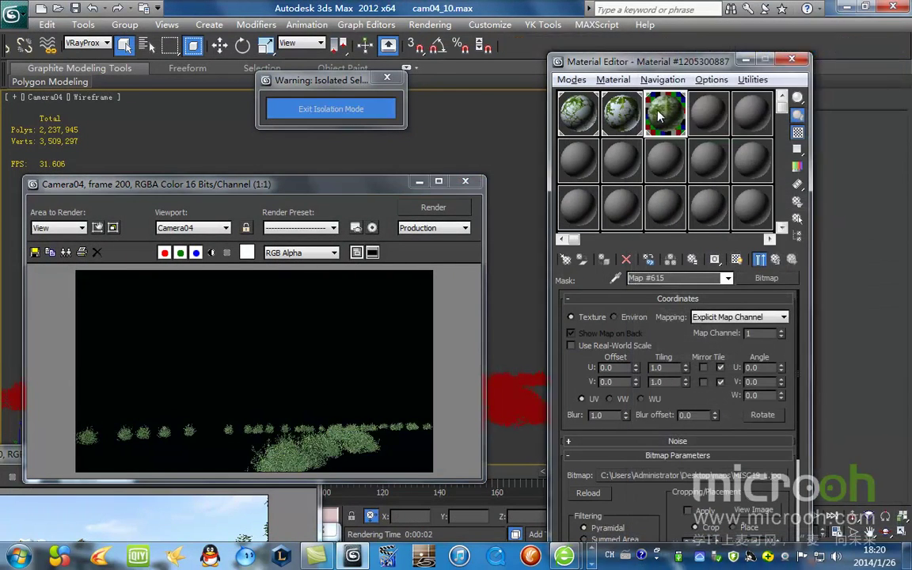
Step: Open an enlarged preview of the third sample slot and close the rendered frame
double_click(656, 117)
drag(181, 185, 148, 214)
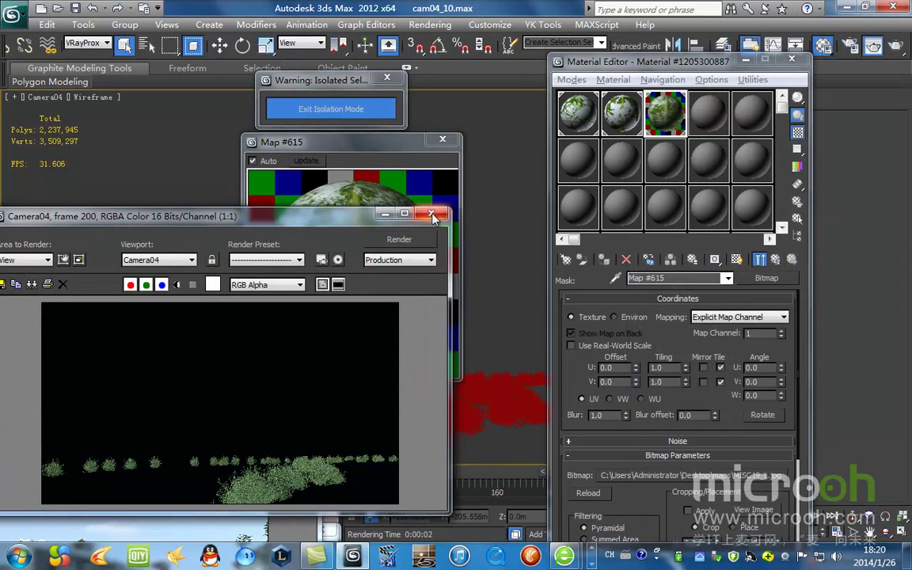
click(427, 213)
Step: Return to the Blend in the first sub-material and enable its mixing curve
double_click(779, 260)
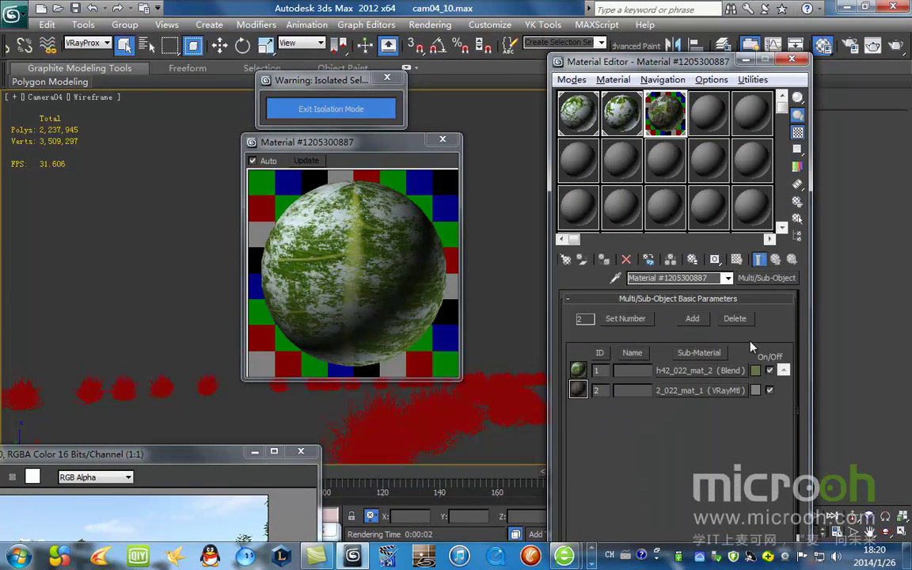
click(745, 373)
click(708, 407)
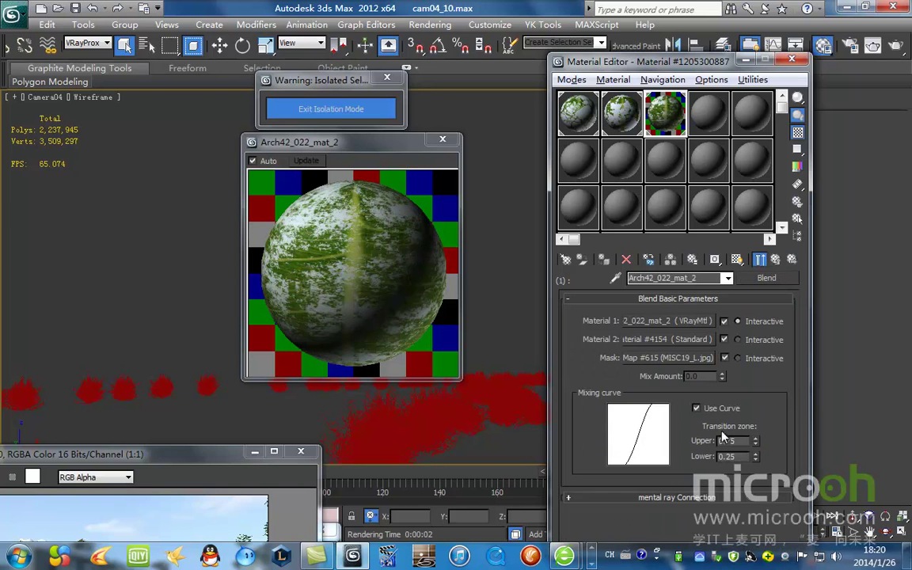
Step: Set the upper transition value of the mixing curve to 0
drag(750, 443, 592, 415)
text(0)
key(Return)
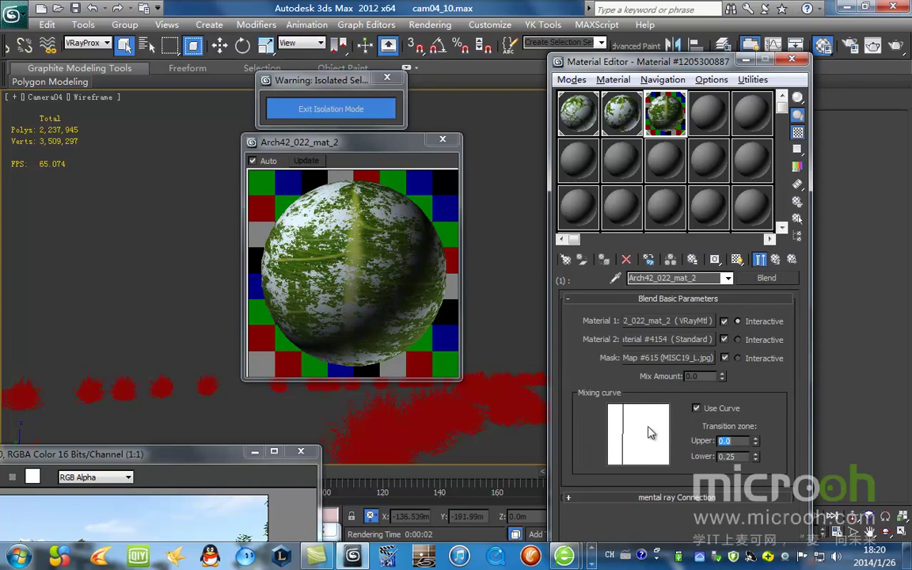
Step: Set the lower transition value to 0.11, render Camera04 and close the rendered frame
click(737, 456)
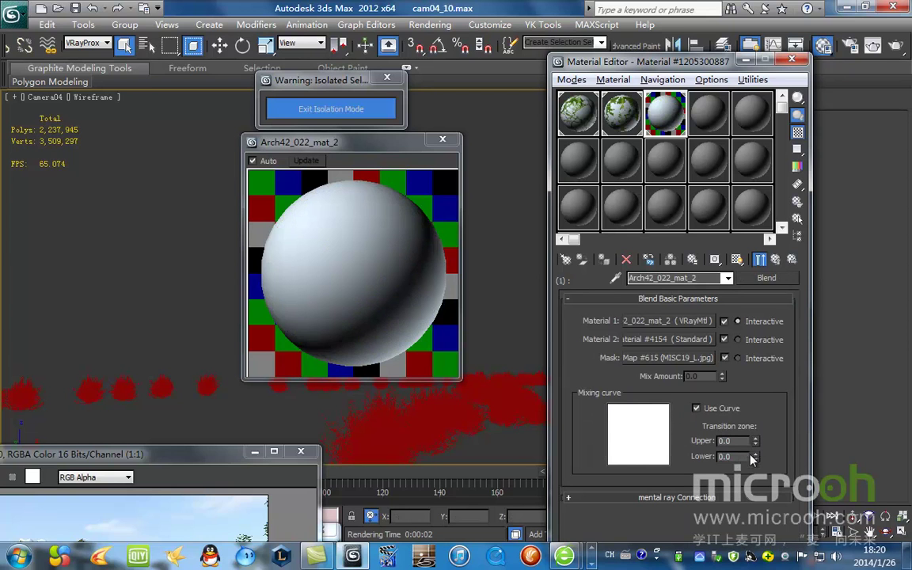
drag(755, 474, 764, 414)
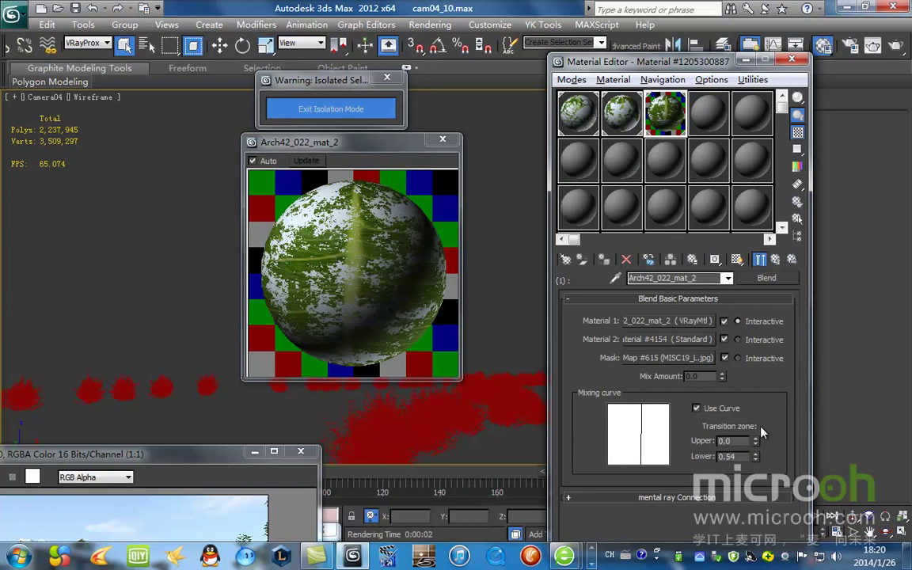
click(758, 456)
drag(757, 456, 751, 485)
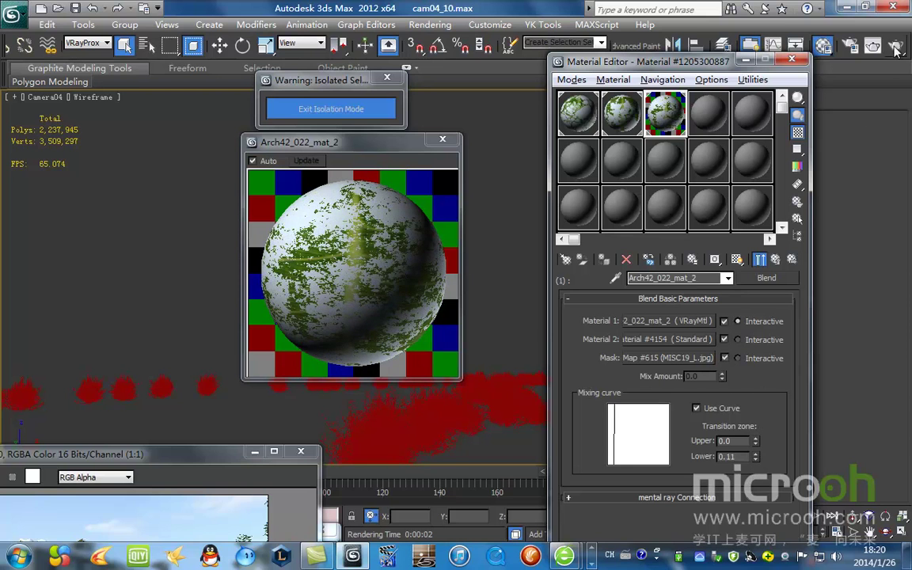
click(897, 49)
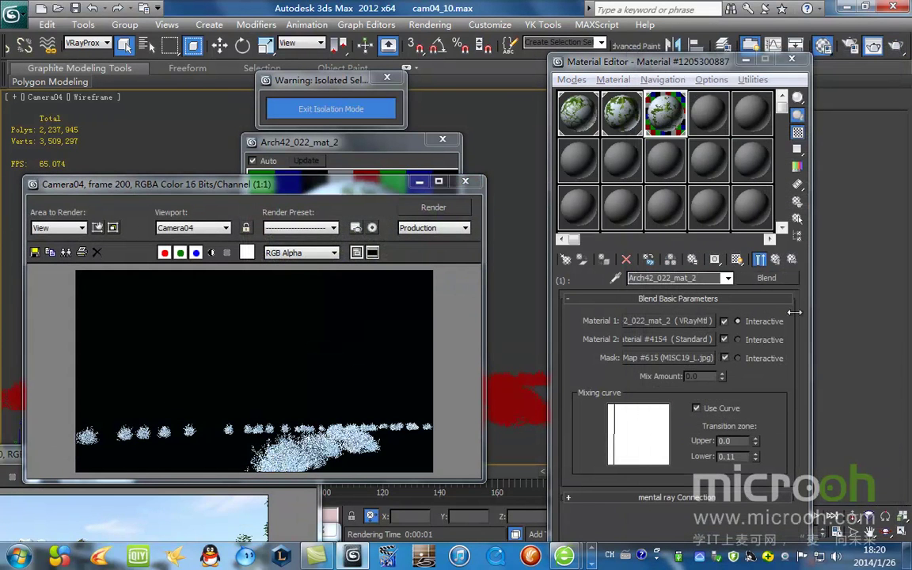
click(463, 184)
Step: Set the transition zone to 0.21 upper and 0.23 lower, and check it with a Camera04 render
mouse_move(756, 442)
mouse_down()
mouse_move(754, 459)
mouse_move(762, 435)
mouse_up()
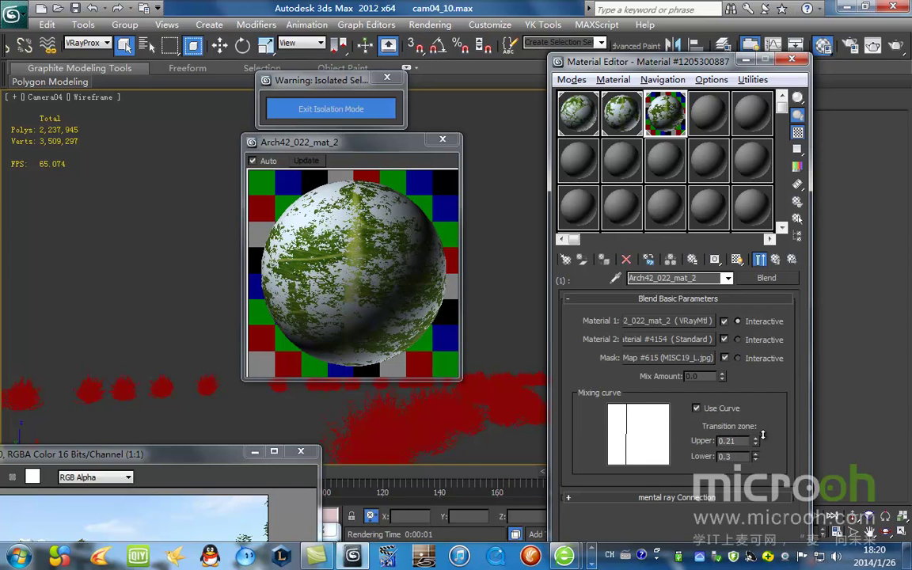
click(897, 48)
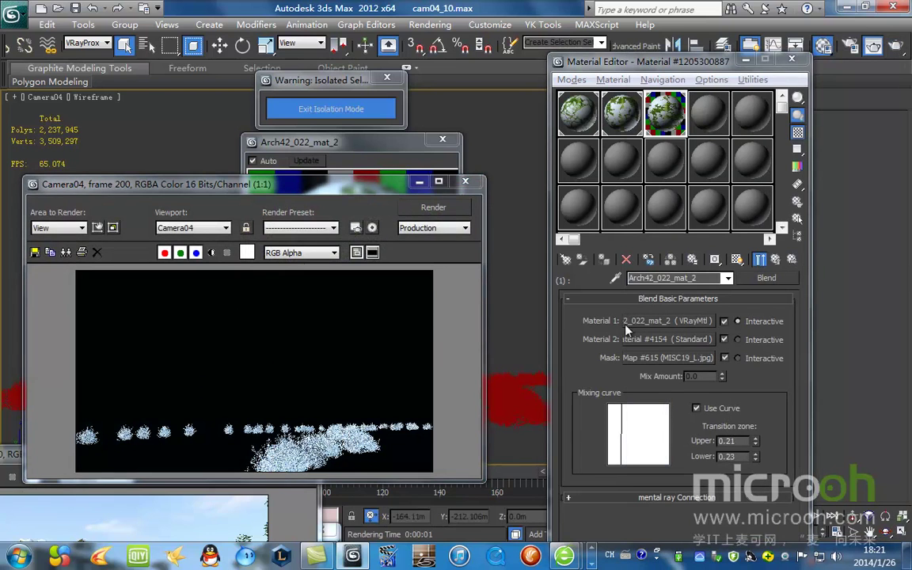
click(439, 182)
Step: Try lower transition values of 0.46 and 0.2, rendering Camera04 for each
drag(755, 458, 766, 436)
click(892, 49)
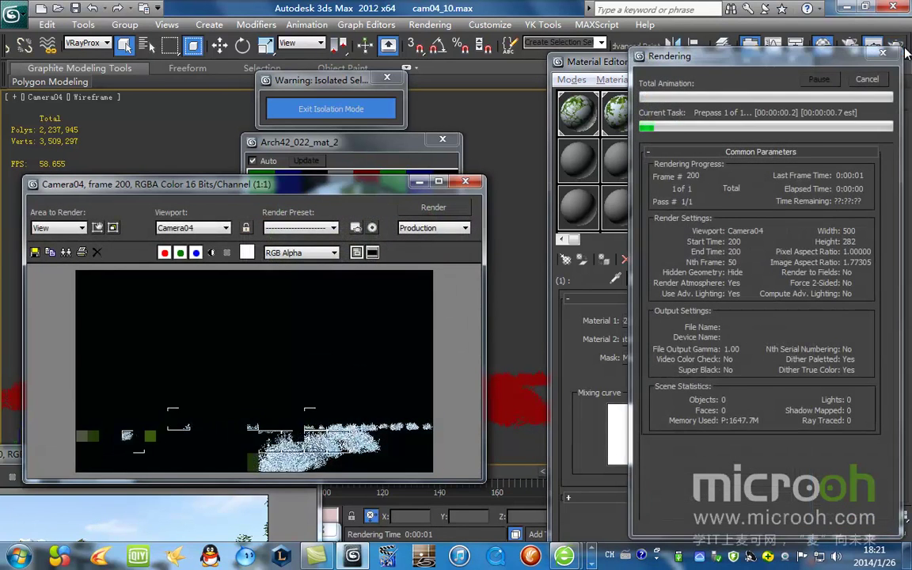
click(465, 182)
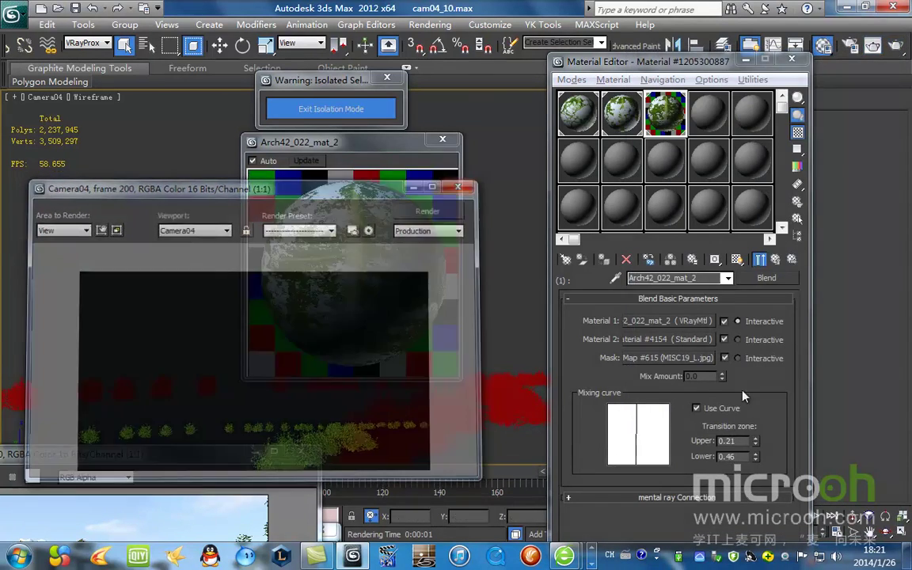
drag(743, 456, 664, 454)
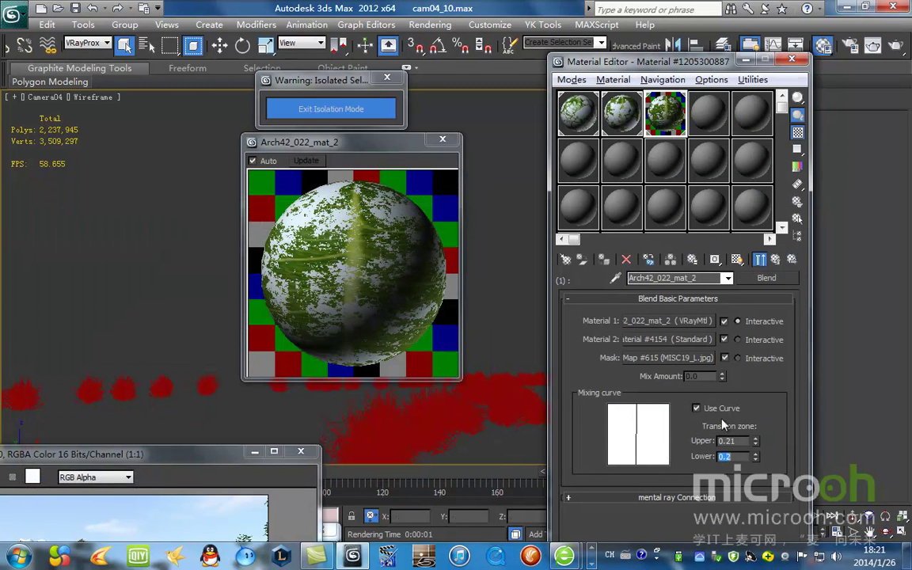
click(893, 49)
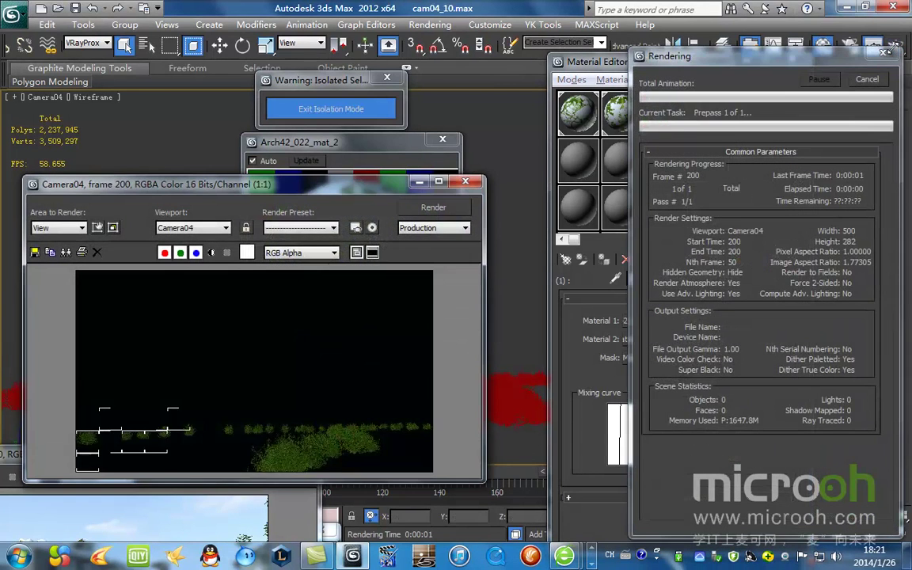
Step: Move the sample preview below the rendered frame and try lower transition values of 0.32 and 0.4, rendering each
double_click(737, 455)
text(0.32)
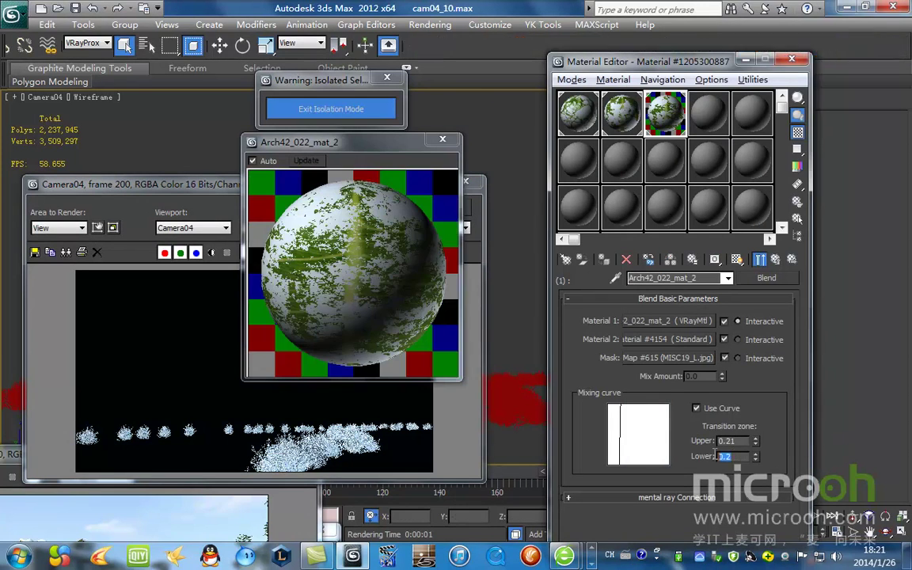
key(Return)
drag(390, 144, 521, 304)
click(453, 207)
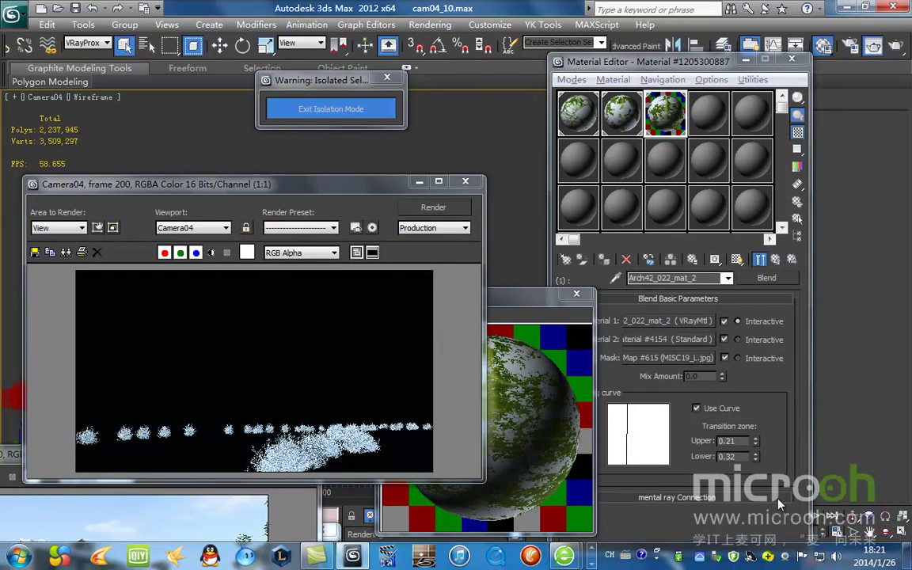
click(744, 456)
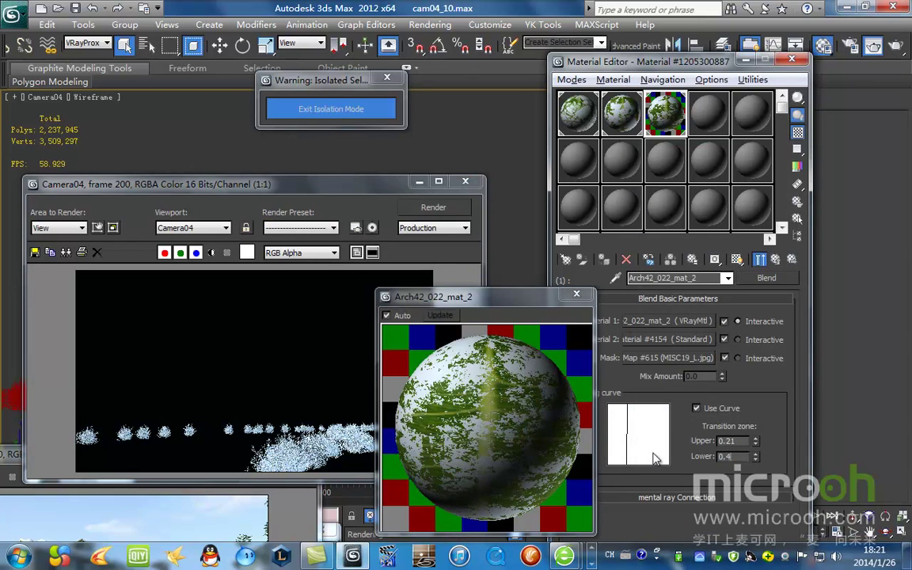
click(434, 208)
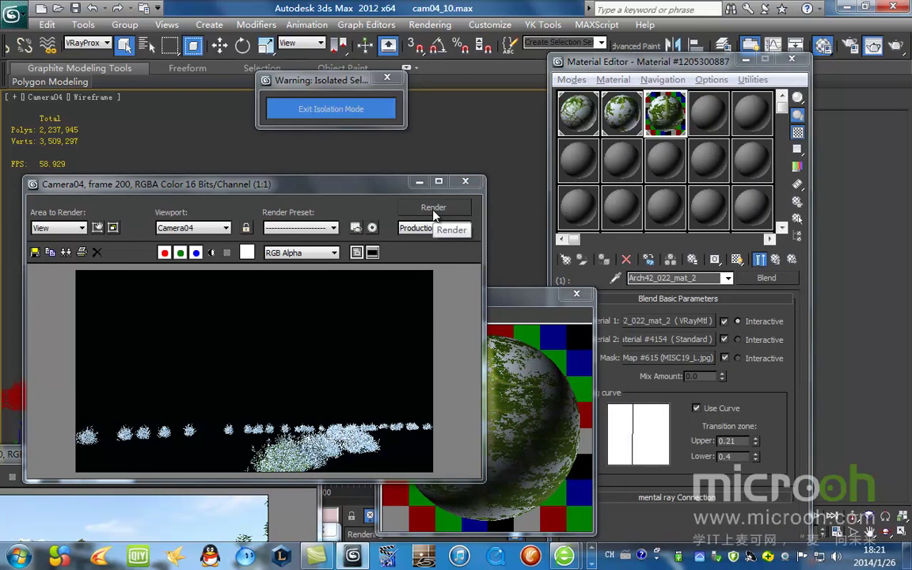
Step: Set the lower transition value to 0.2, render Camera04, and close the rendered frame and the sample preview
click(740, 473)
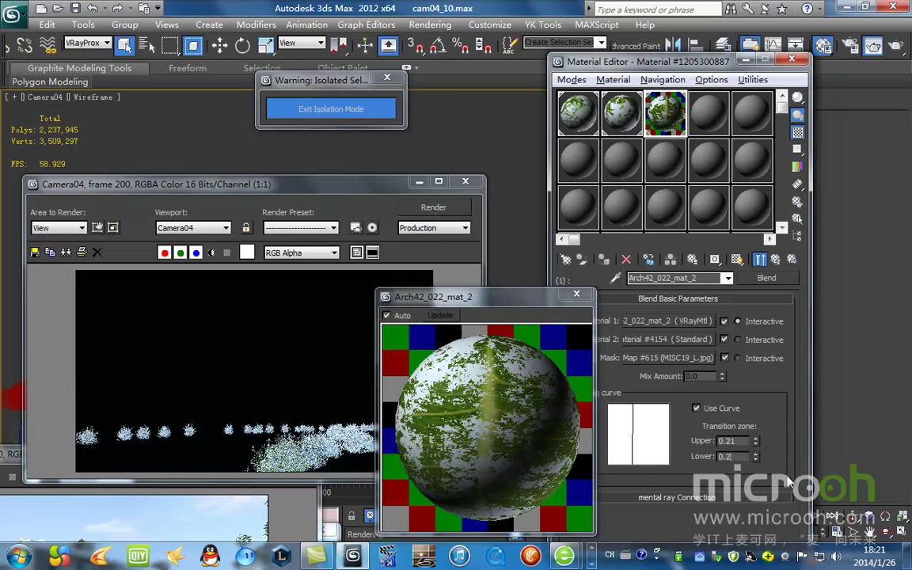
click(434, 207)
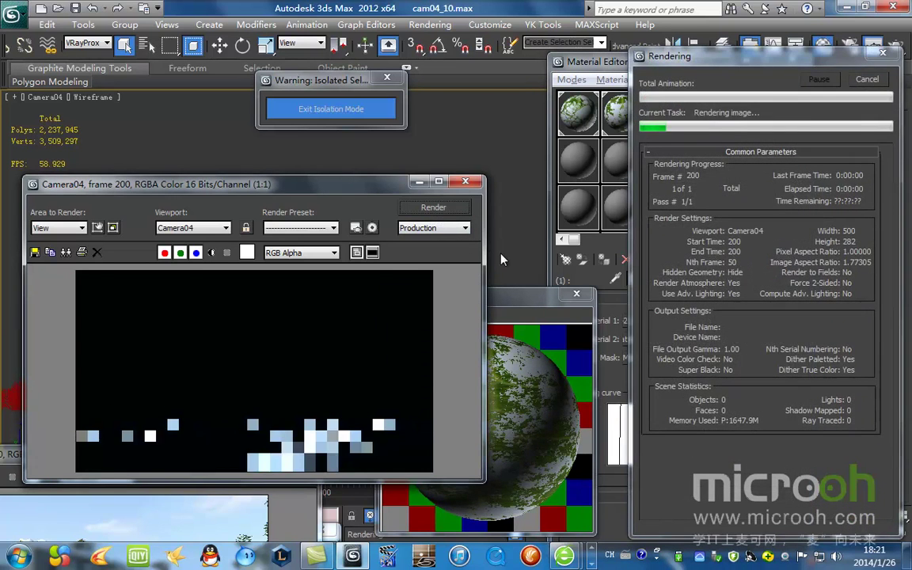
click(468, 183)
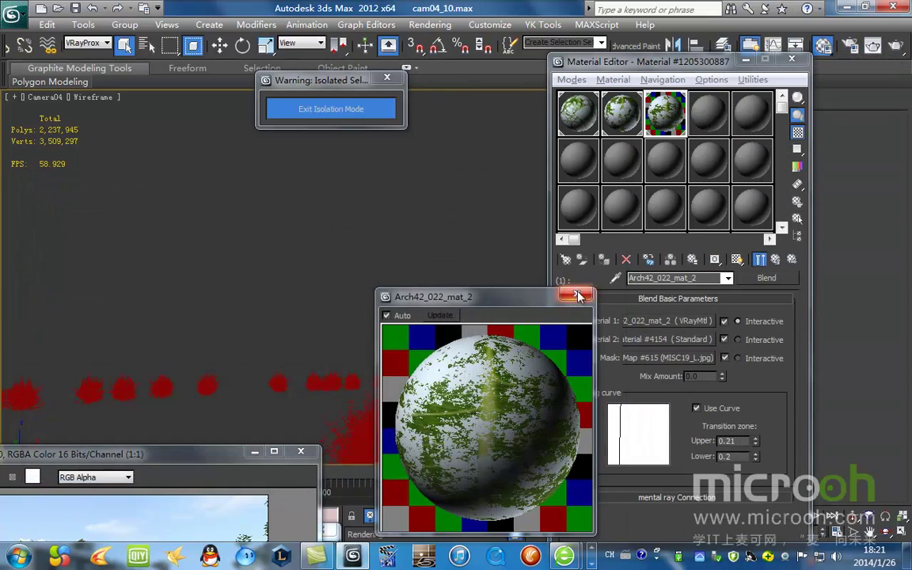
click(579, 296)
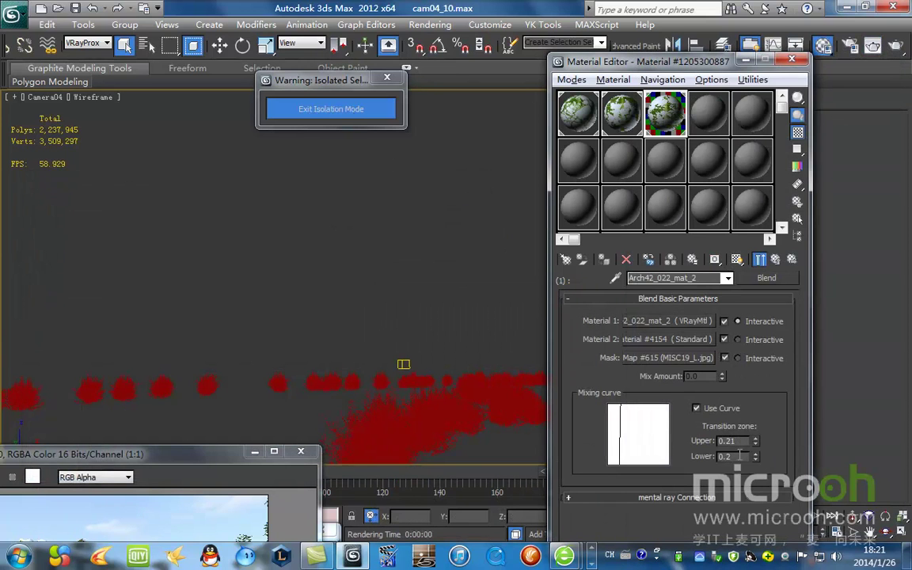
Step: Set the blend's lower transition value to 0.4 and check it with an isolated Camera04 render
double_click(736, 456)
text(0.4)
key(Return)
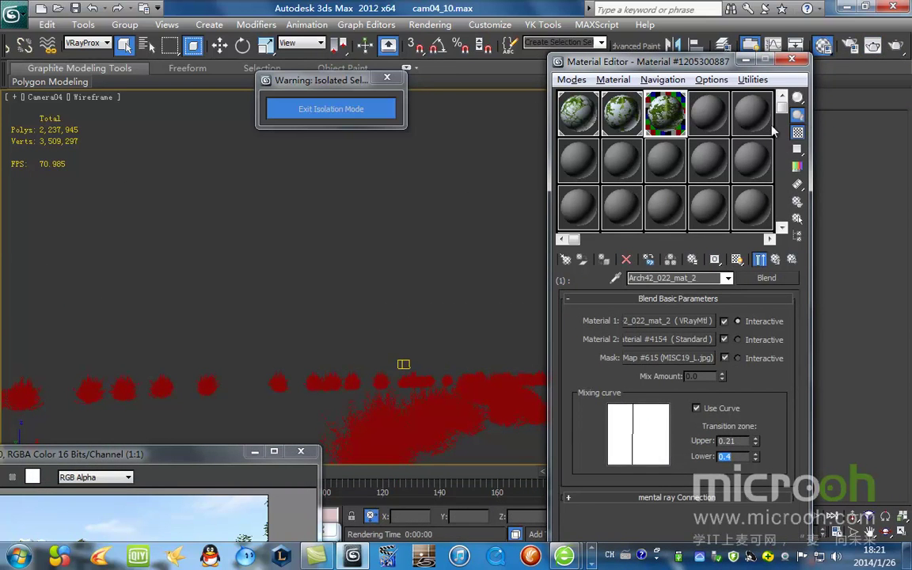
click(873, 46)
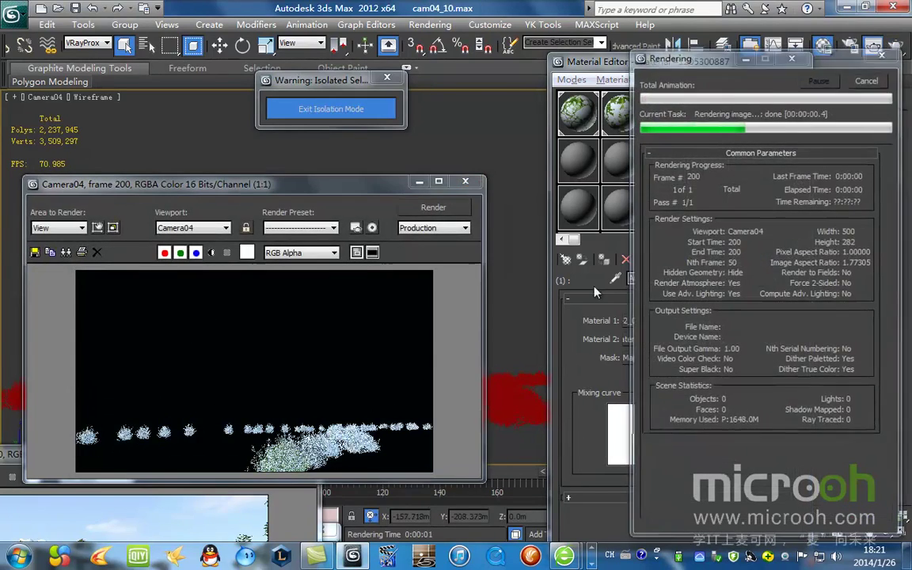
drag(317, 183, 152, 454)
Step: Exit isolation mode and unhide all the scene's objects in the Camera04 view
click(331, 108)
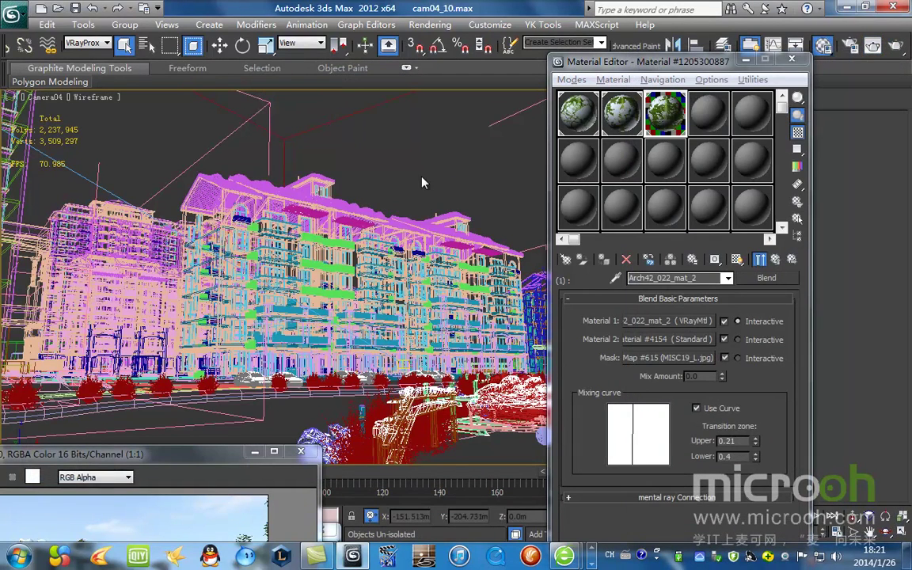
right_click(367, 209)
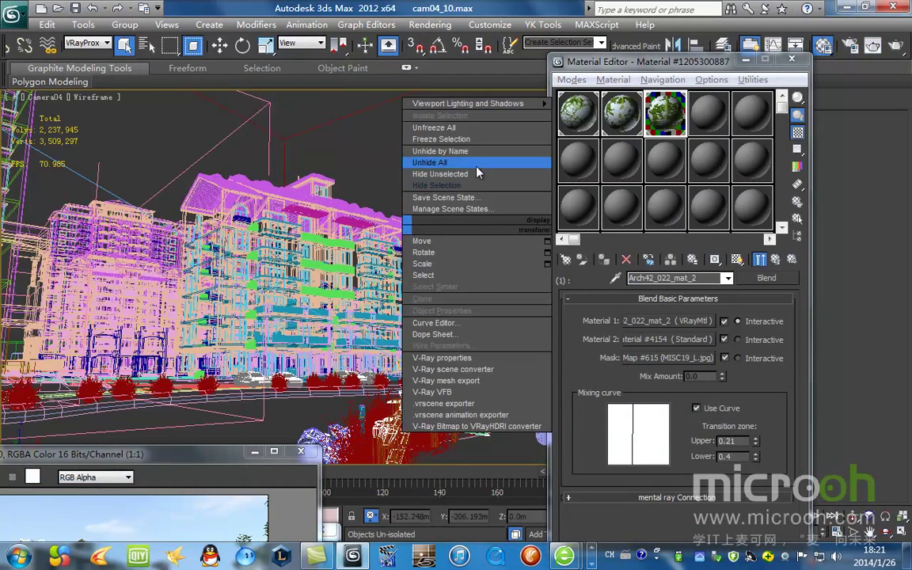
click(478, 173)
key(F3)
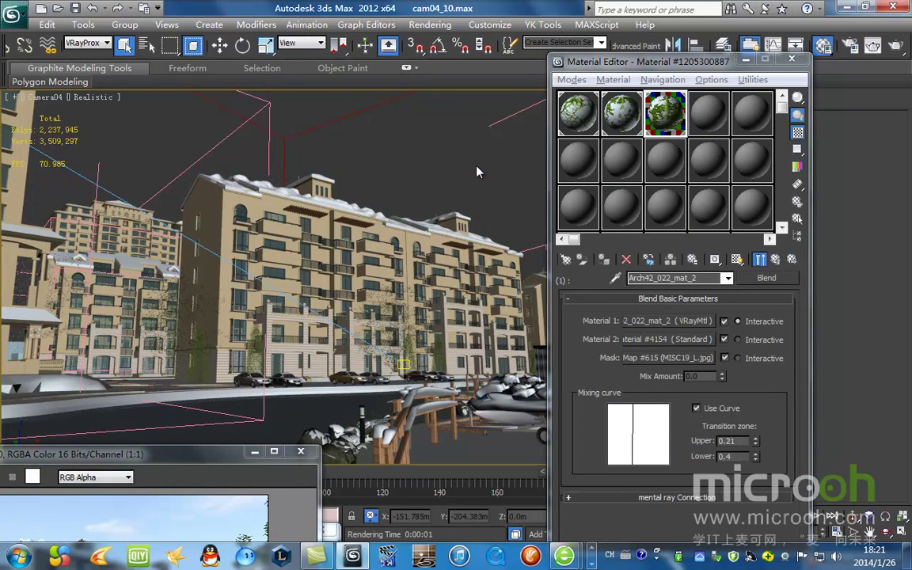
right_click(385, 203)
click(434, 128)
key(F3)
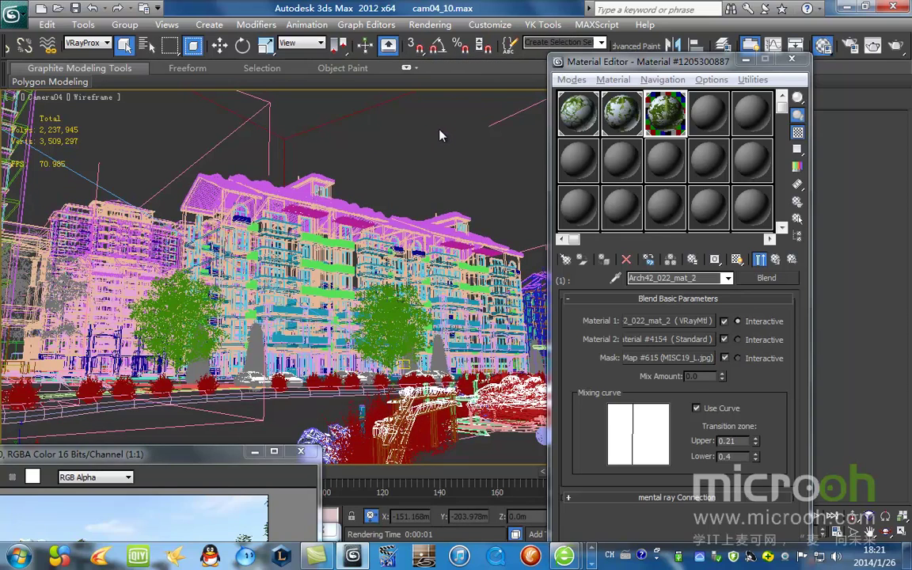
Step: Move the cloned earlier render and the Material Editor aside, and render the full scene from Camera04
key(F3)
mouse_move(99, 457)
mouse_down()
mouse_move(345, 57)
mouse_move(418, 103)
mouse_move(470, 106)
mouse_up()
drag(753, 56, 827, 79)
click(902, 45)
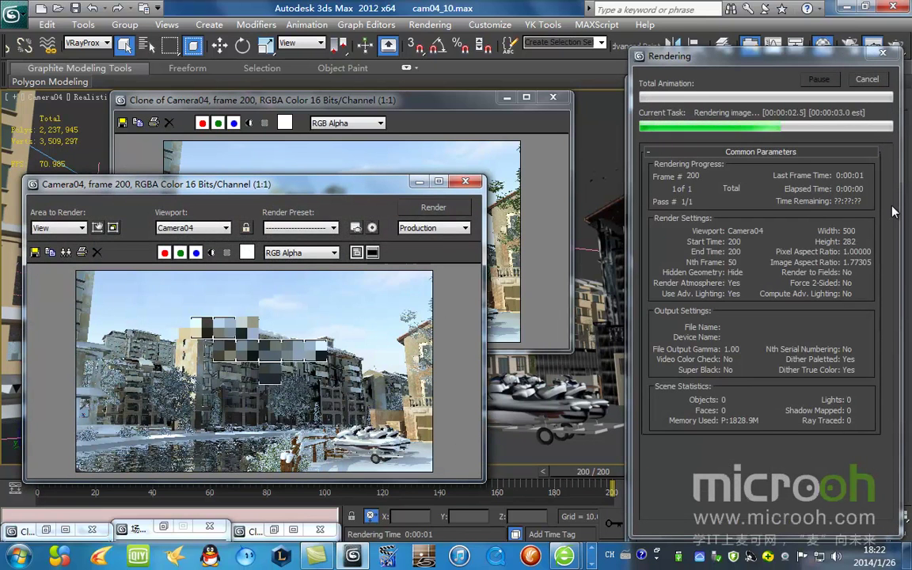
Step: Compare the new Camera04 render with the cloned earlier render, looking at the foliage in both
drag(320, 181, 608, 146)
mouse_move(339, 95)
mouse_down()
mouse_move(271, 81)
mouse_move(239, 36)
mouse_move(266, 41)
mouse_up()
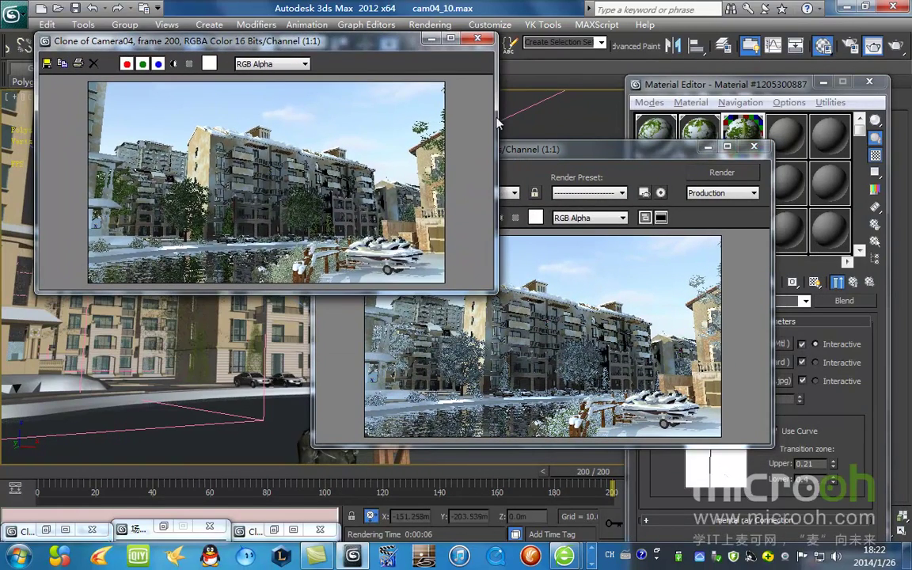
mouse_move(510, 145)
mouse_down()
mouse_move(479, 116)
mouse_move(486, 121)
mouse_up()
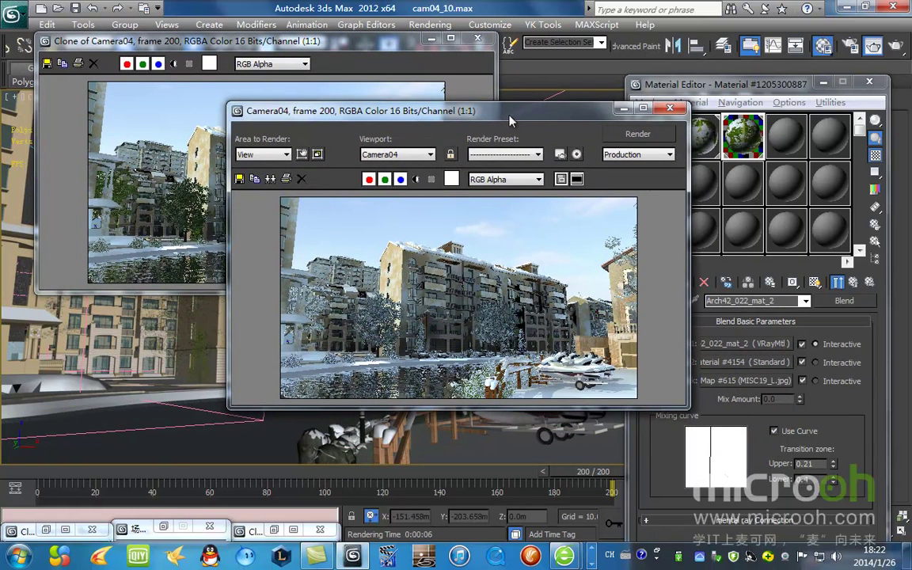
drag(510, 120, 479, 111)
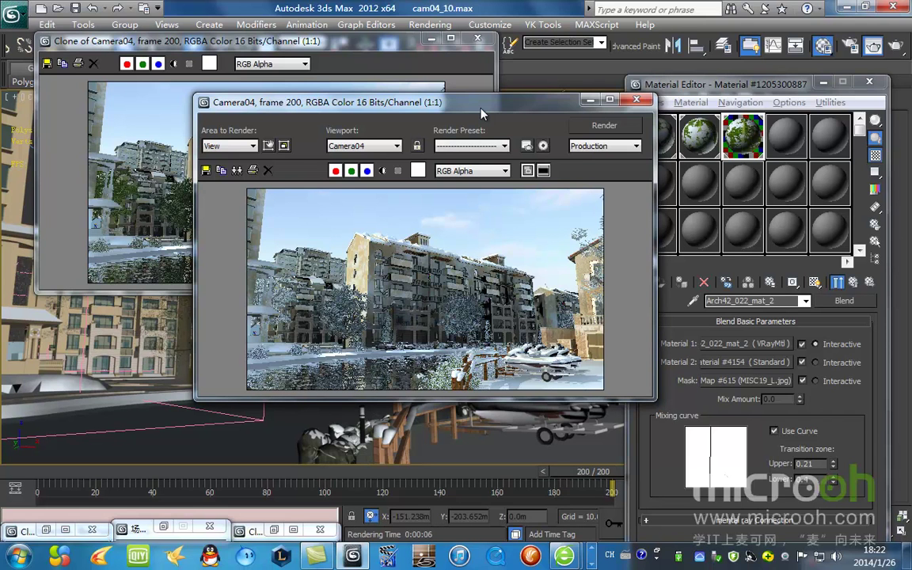
mouse_move(485, 114)
mouse_down()
mouse_move(477, 112)
mouse_move(556, 122)
mouse_move(469, 118)
mouse_up()
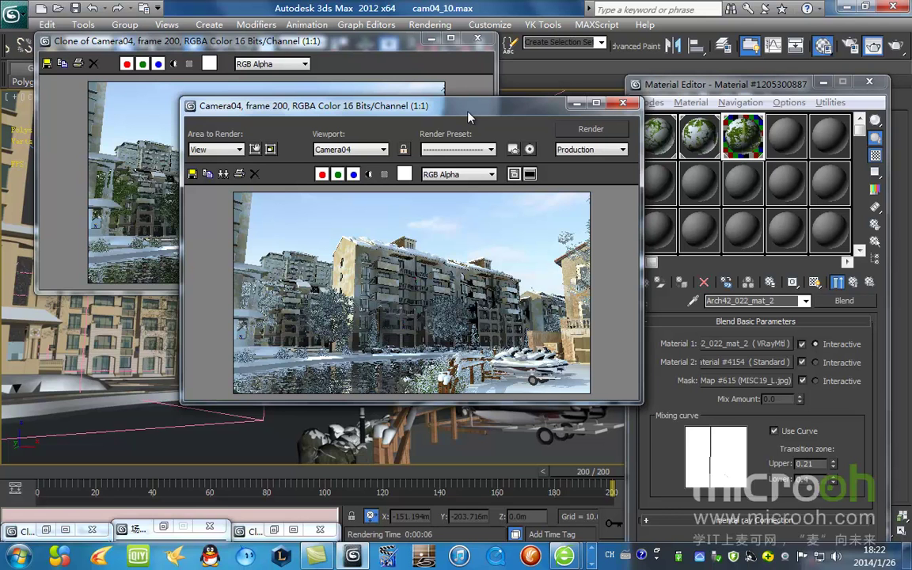
drag(468, 117, 489, 84)
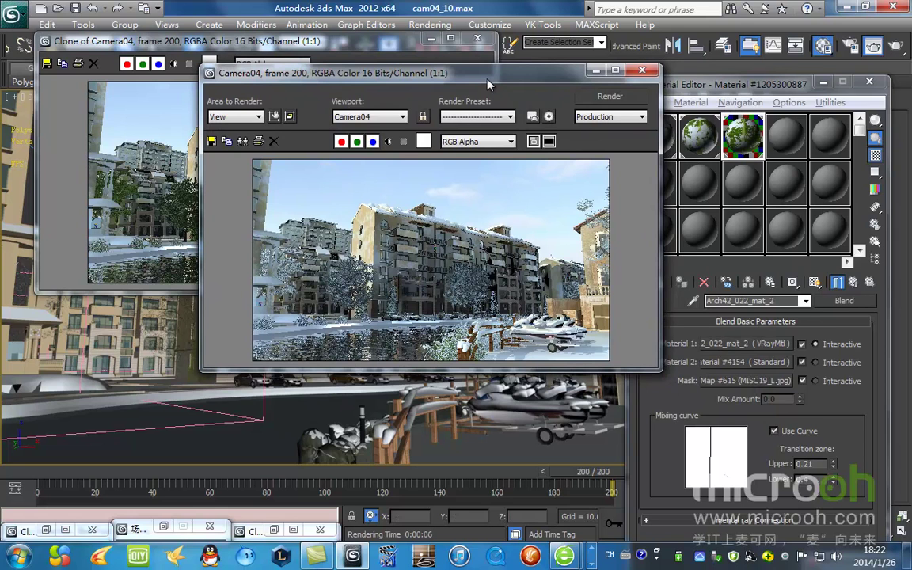
mouse_move(489, 84)
mouse_down()
mouse_move(762, 123)
mouse_move(720, 90)
mouse_move(696, 88)
mouse_up()
drag(307, 45, 272, 46)
drag(575, 81, 631, 48)
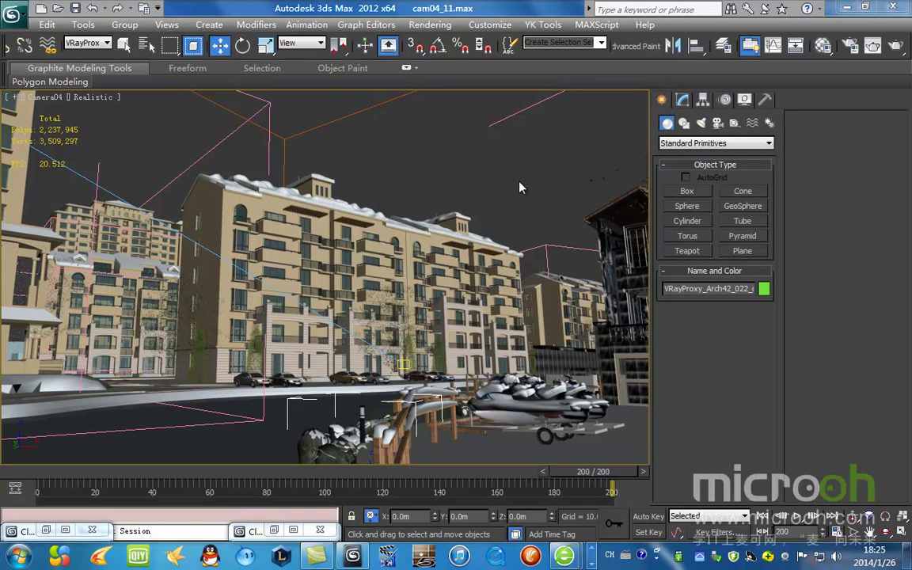
Step: Reopen the rendered frame window, clone the Camera04 image, park the clone low in the workspace and close the original
click(430, 25)
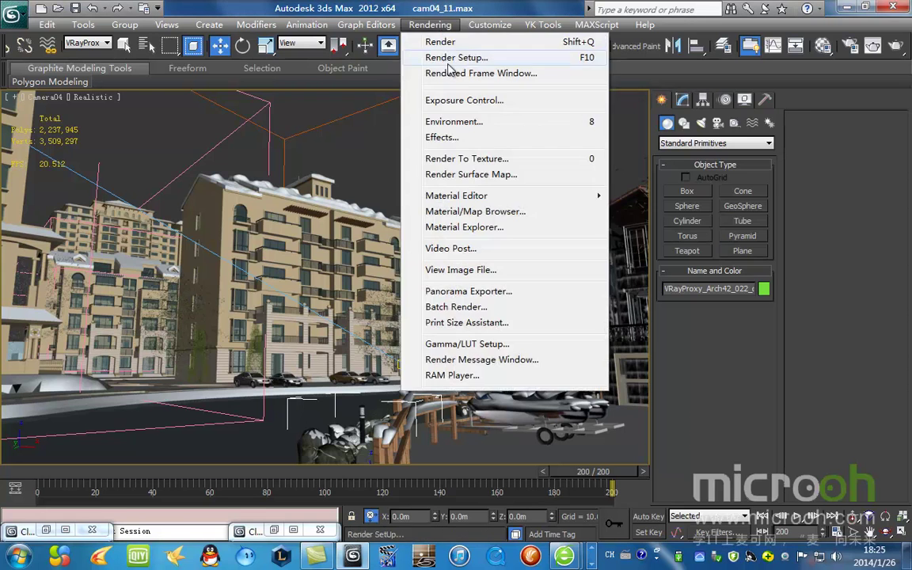
click(463, 73)
drag(655, 26, 349, 61)
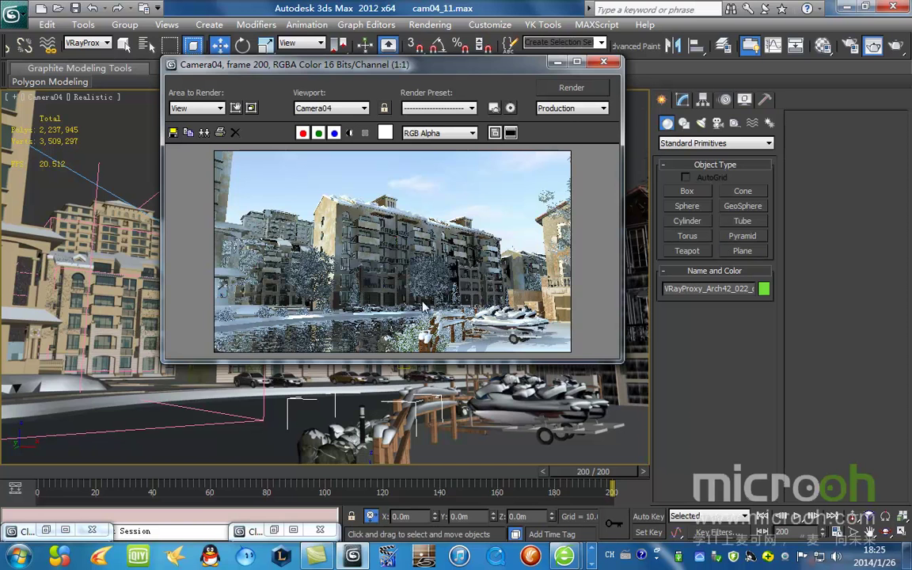
drag(439, 64, 432, 31)
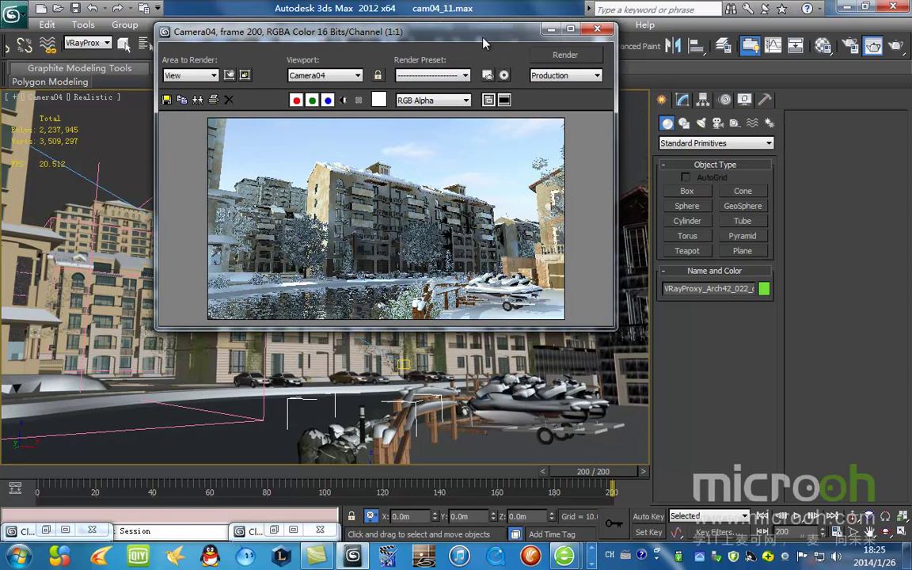
click(198, 99)
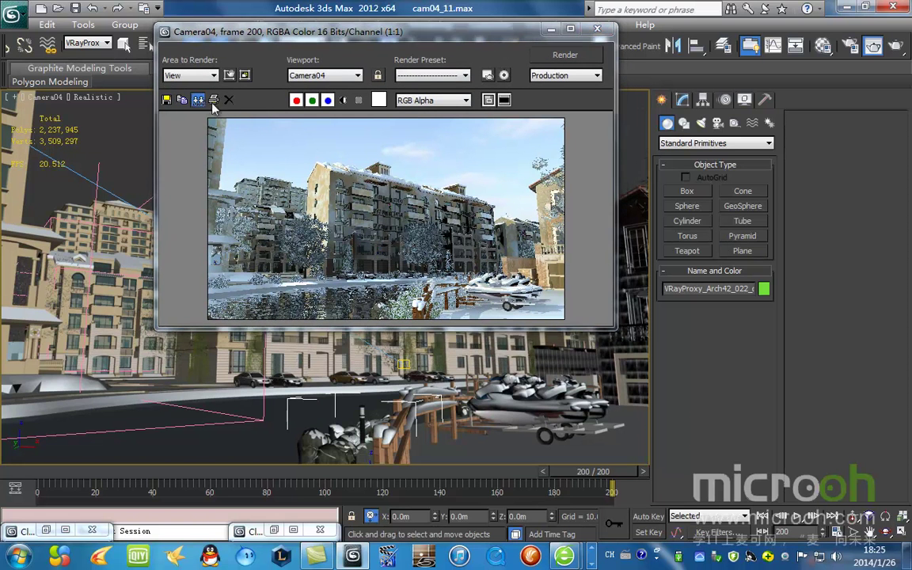
drag(407, 179, 66, 463)
click(596, 30)
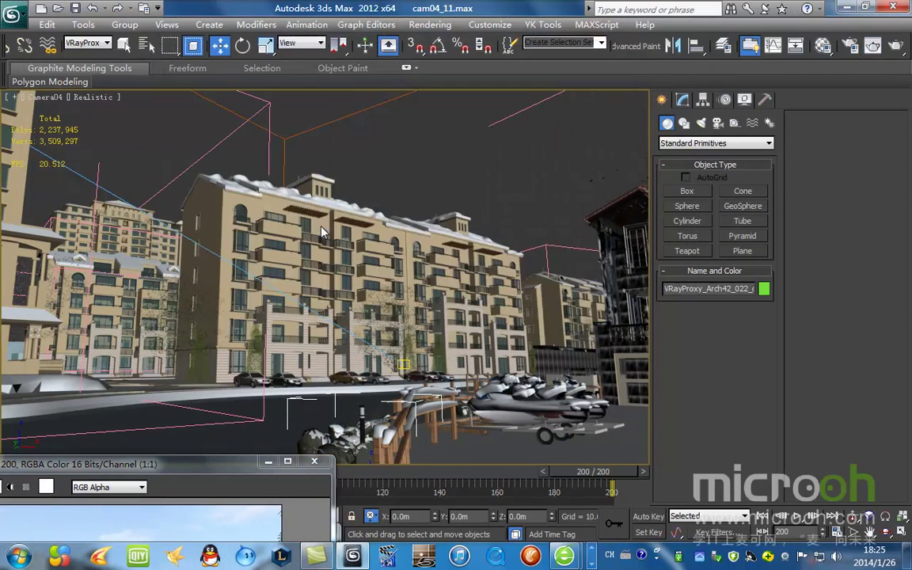
Step: Isolate all the VRayProxy plants and display them in wireframe
key(ctrl+a)
key(alt+q)
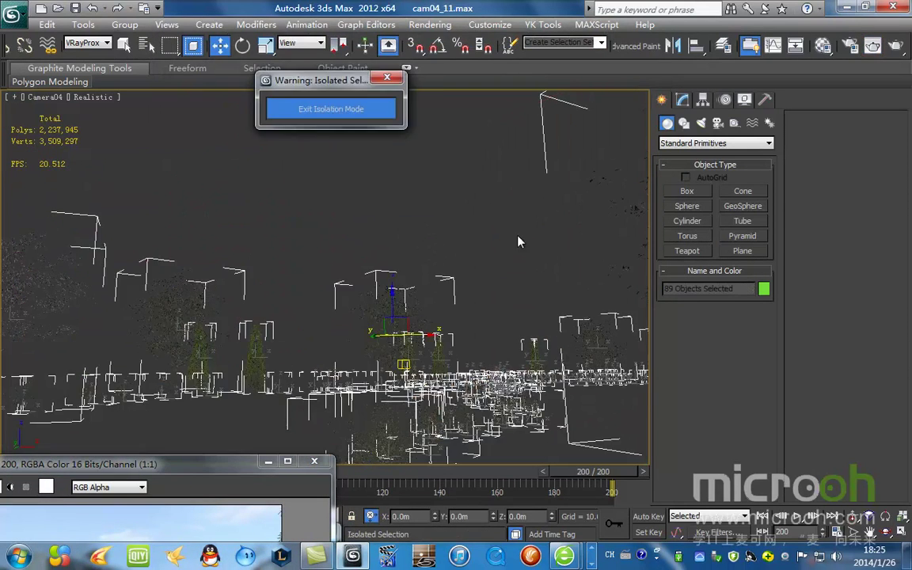
key(F3)
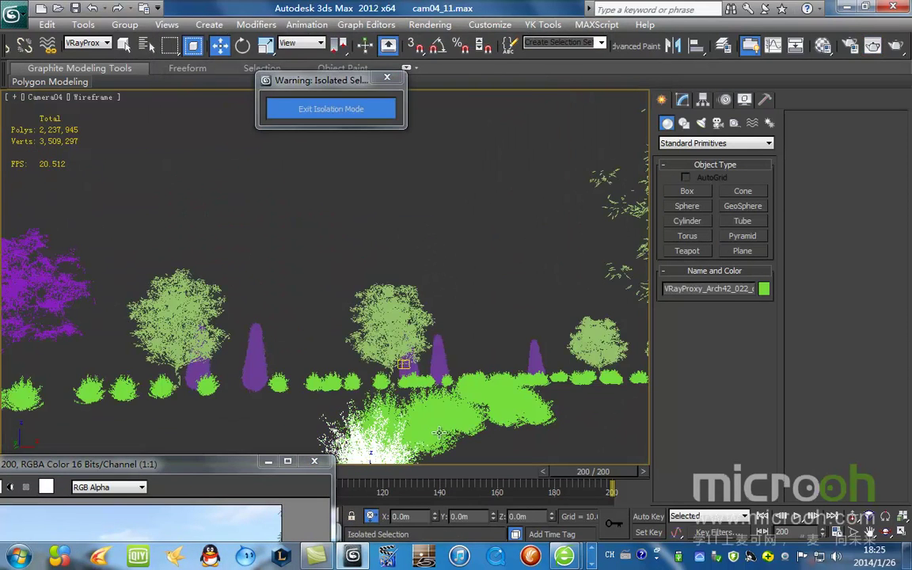
Step: Isolate the row of five foreground shrubs in the Top view and clear the selection
key(t)
scroll(430, 291, up, 2)
drag(522, 346, 240, 187)
drag(446, 423, 305, 328)
key(alt+q)
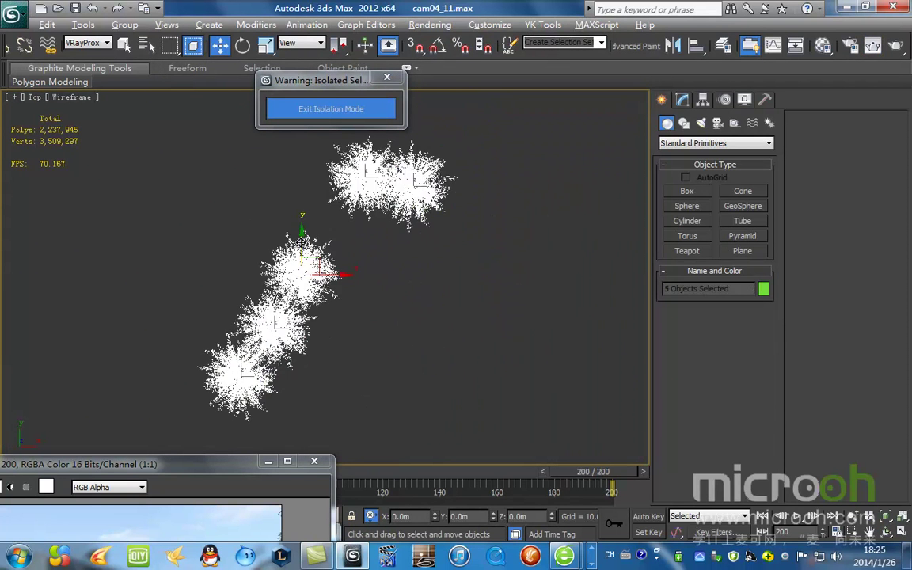
click(464, 319)
Step: Create a sphere with a radius of about 0.96 m around the lowest shrub of the row in the Top view
scroll(364, 319, down, 5)
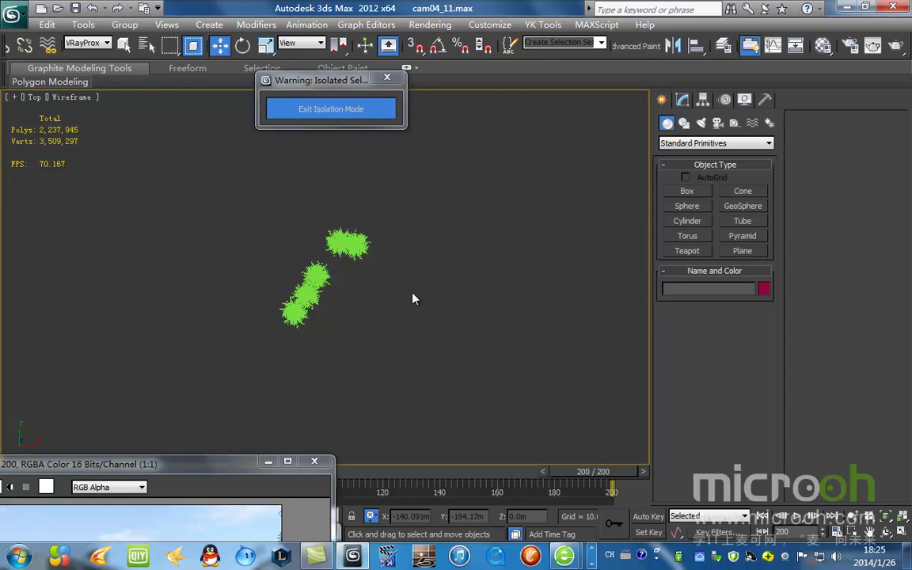
scroll(363, 243, up, 2)
middle_drag(361, 244, 378, 280)
scroll(432, 296, up, 1)
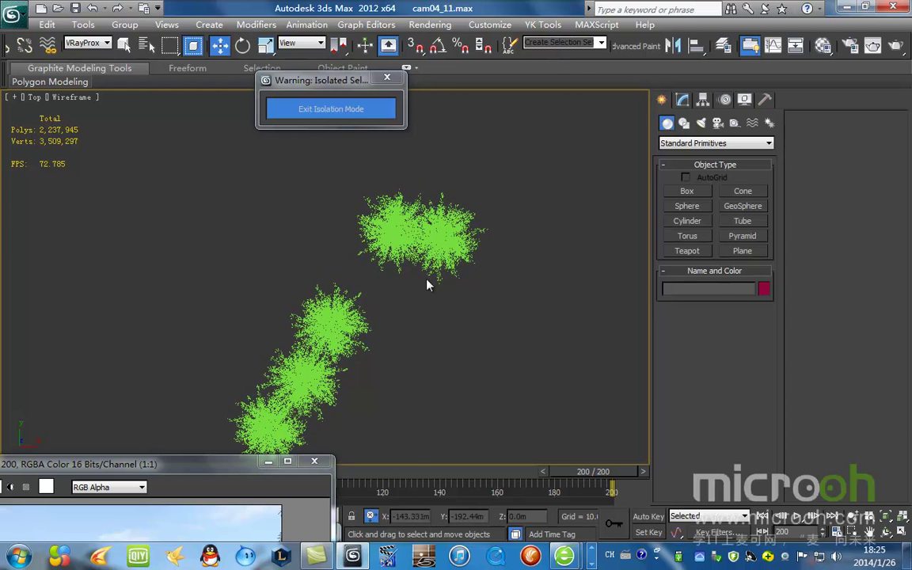
scroll(441, 331, down, 2)
middle_drag(446, 340, 451, 300)
click(684, 124)
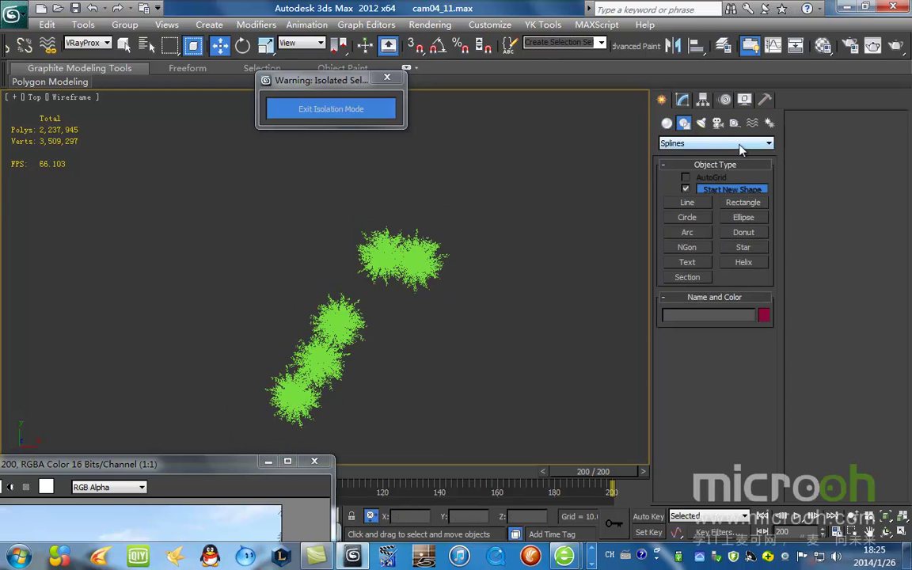
click(742, 144)
click(667, 123)
click(723, 143)
click(713, 154)
click(688, 206)
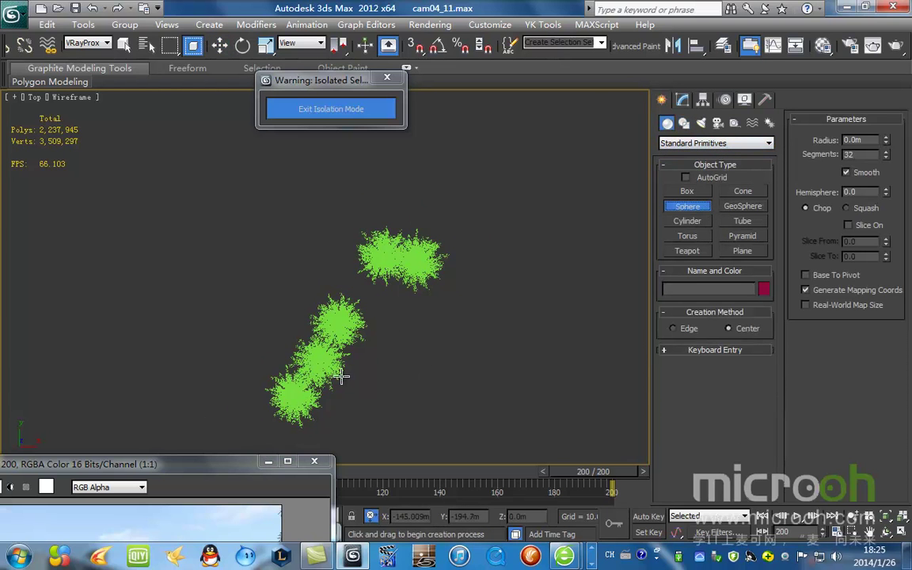
middle_drag(377, 380, 462, 278)
scroll(414, 277, up, 2)
drag(388, 305, 408, 354)
click(220, 47)
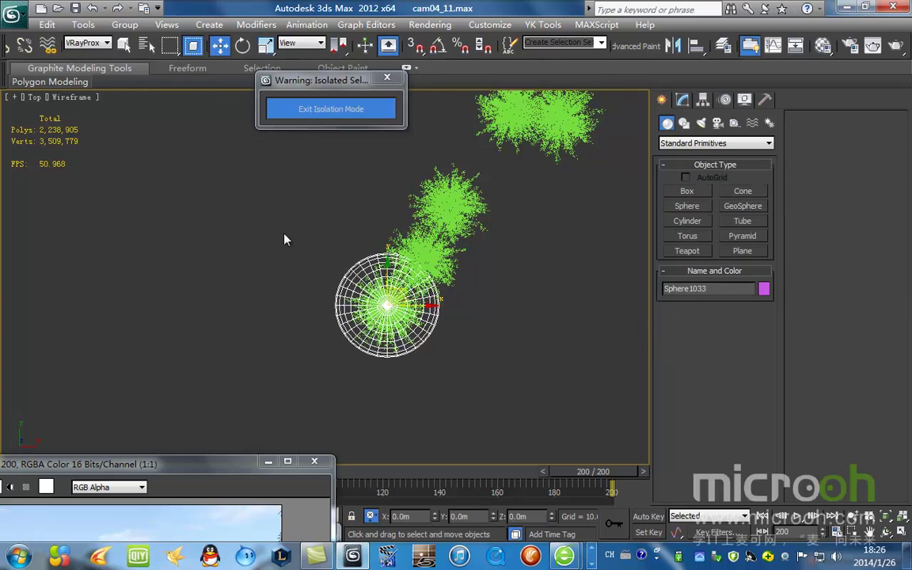
Step: Scale the sphere down slightly in height and width in the Front view to fit the shrub more closely
key(f)
key(z)
scroll(374, 315, down, 3)
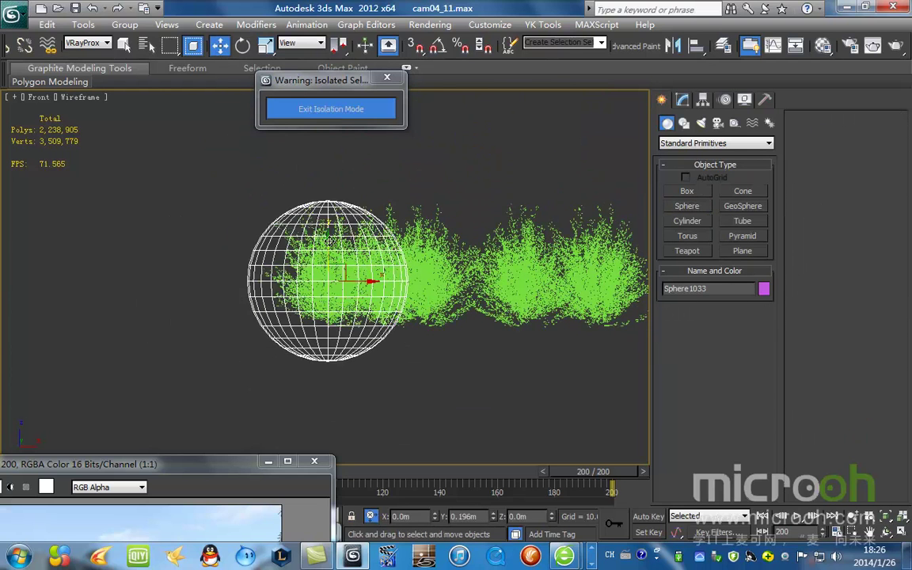
middle_drag(330, 248, 354, 232)
key(r)
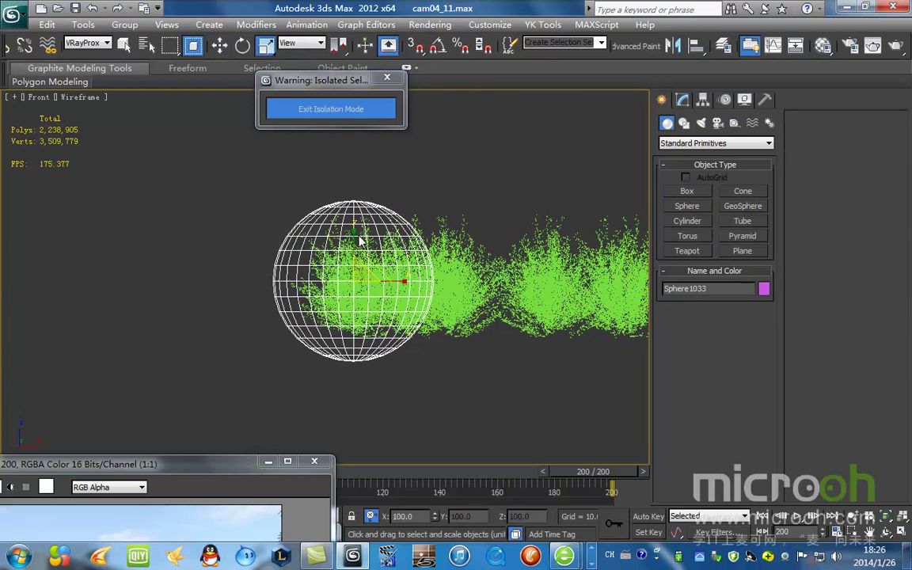
drag(353, 231, 354, 248)
drag(409, 282, 395, 282)
Step: Examine how the sphere encloses the shrub from several angles in both shaded and wireframe display
scroll(392, 282, down, 3)
key(t)
scroll(394, 283, down, 3)
middle_drag(332, 282, 385, 270)
click(221, 46)
alt+middle_drag(410, 320, 377, 232)
scroll(376, 293, up, 3)
key(F3)
scroll(376, 297, down, 3)
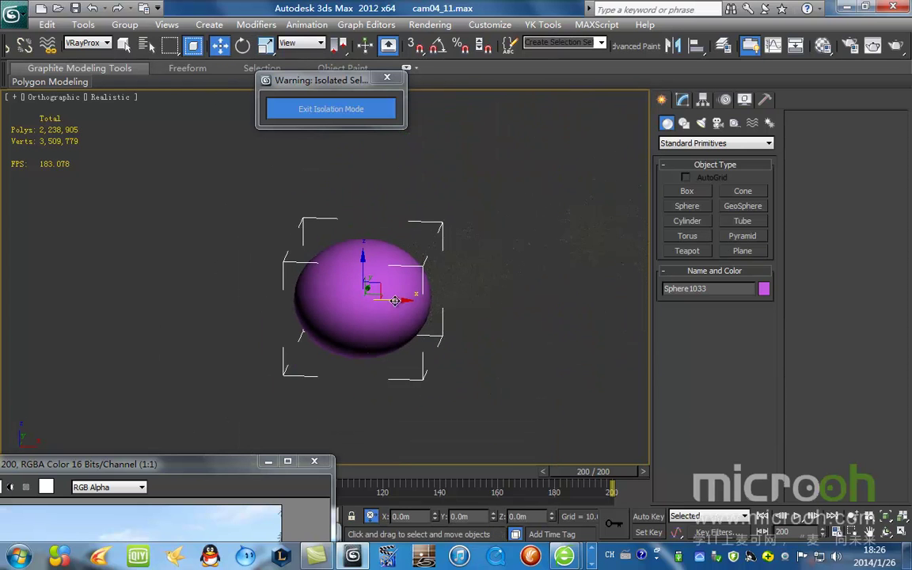
middle_drag(400, 301, 406, 356)
key(f)
scroll(379, 326, down, 2)
key(F3)
scroll(389, 330, down, 5)
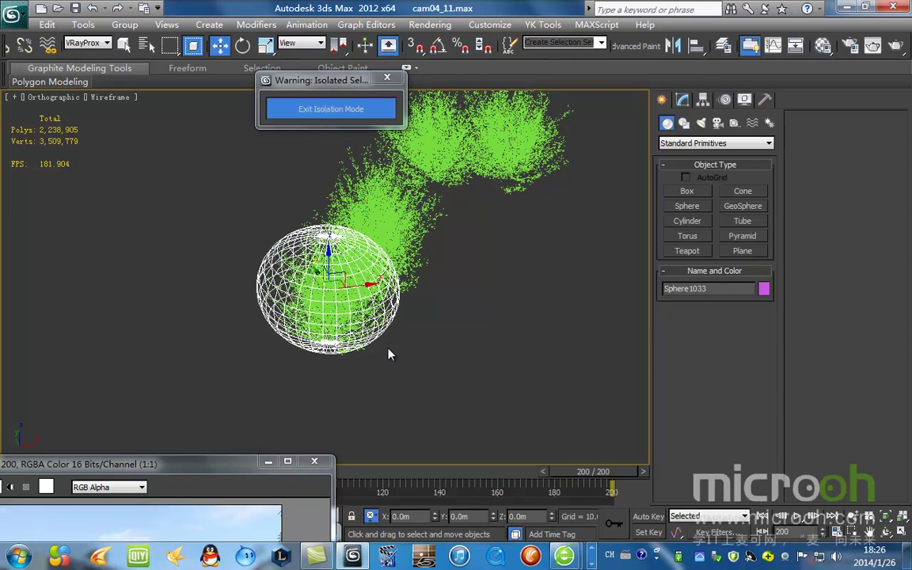
middle_drag(347, 274, 376, 281)
scroll(376, 280, up, 2)
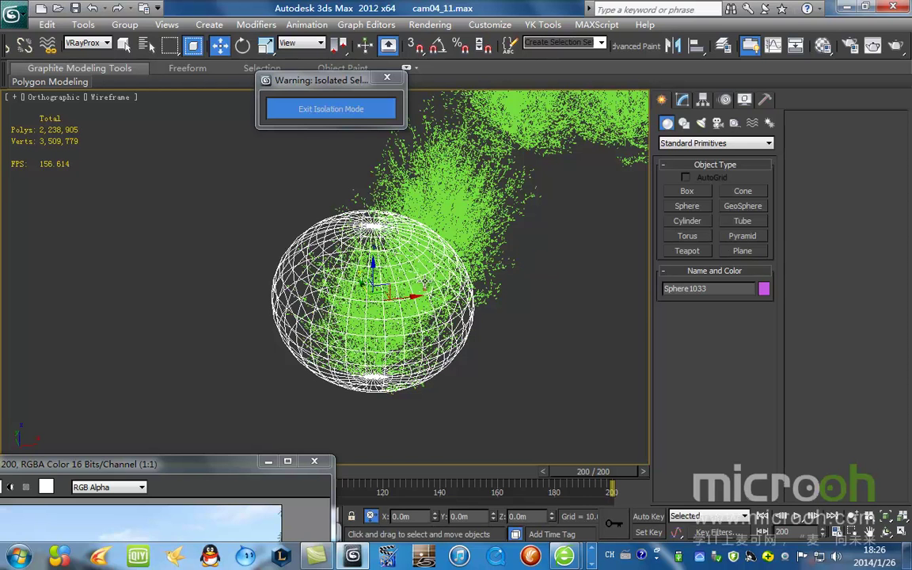
alt+middle_drag(426, 277, 363, 290)
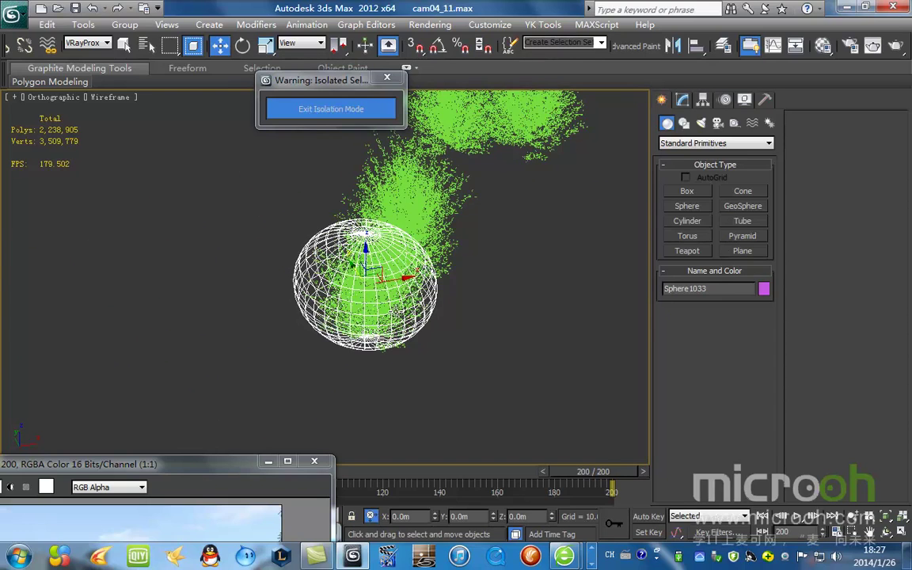
scroll(402, 318, down, 2)
alt+middle_drag(403, 320, 453, 317)
scroll(453, 317, up, 4)
key(F3)
scroll(452, 317, down, 2)
key(F3)
alt+middle_drag(386, 336, 343, 334)
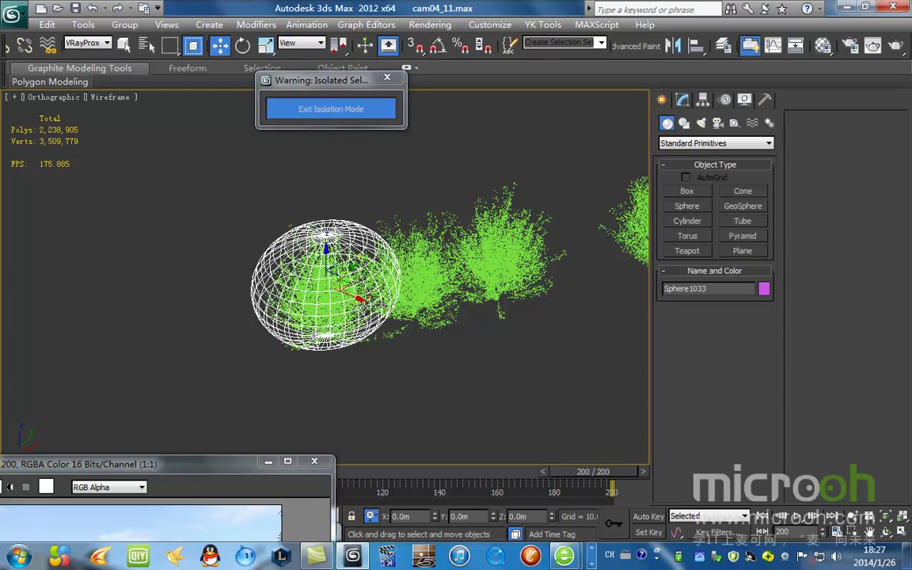
Step: Reduce the sphere's segments, trying 8 and settling on 11, and check its shape in both display modes
click(678, 98)
middle_drag(436, 281, 490, 281)
drag(753, 325, 686, 493)
alt+middle_drag(454, 335, 448, 298)
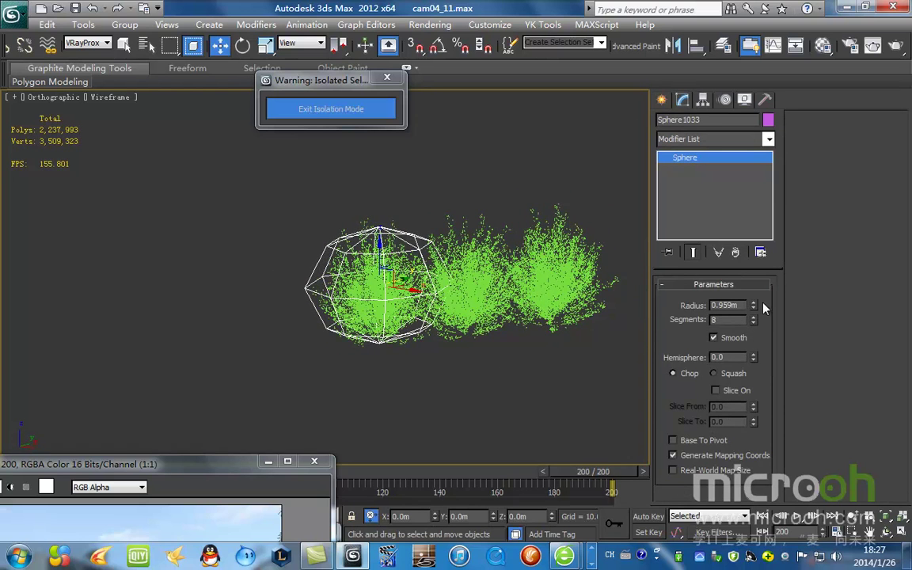
drag(759, 322, 757, 303)
mouse_move(411, 265)
alt+middle_down()
mouse_move(397, 287)
mouse_move(378, 272)
alt+middle_up()
key(F3)
key(F3)
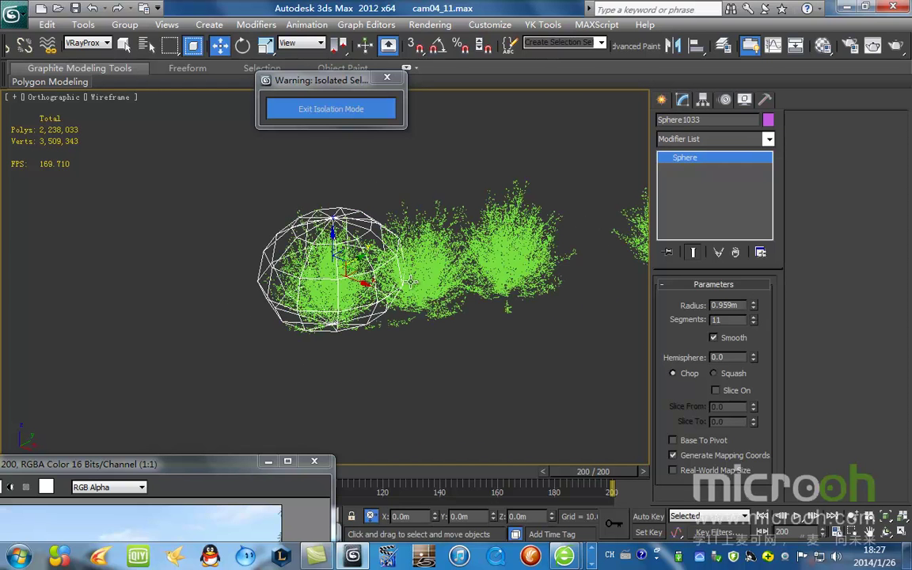
Step: Run the snow generator script and generate snow on the selected sphere with its default settings
click(596, 25)
click(574, 73)
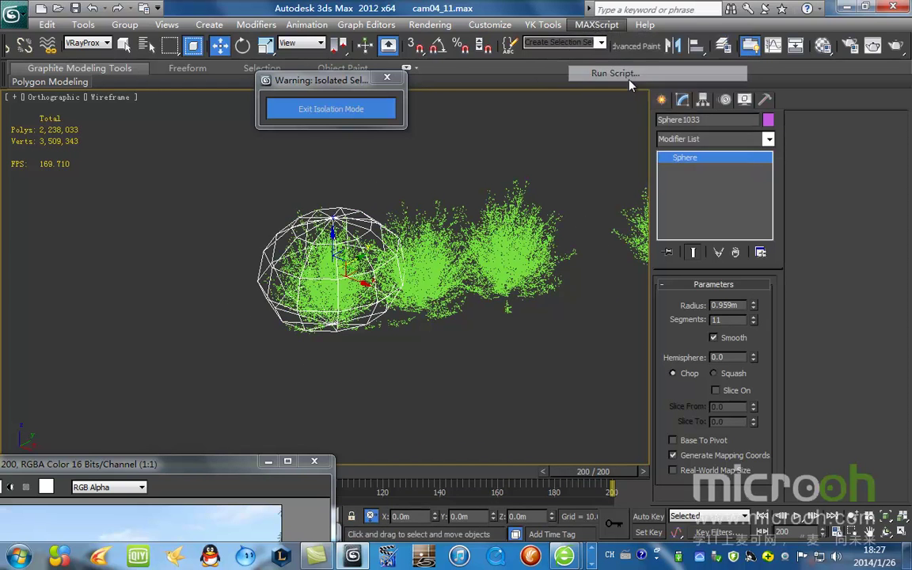
double_click(392, 107)
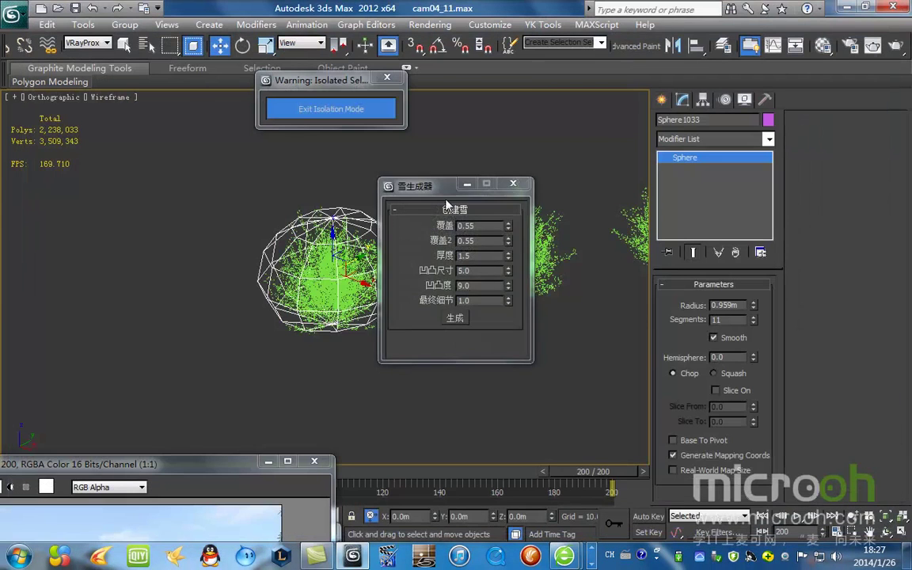
drag(550, 195, 552, 198)
middle_drag(413, 327, 432, 334)
key(F3)
click(576, 328)
middle_drag(346, 323, 352, 344)
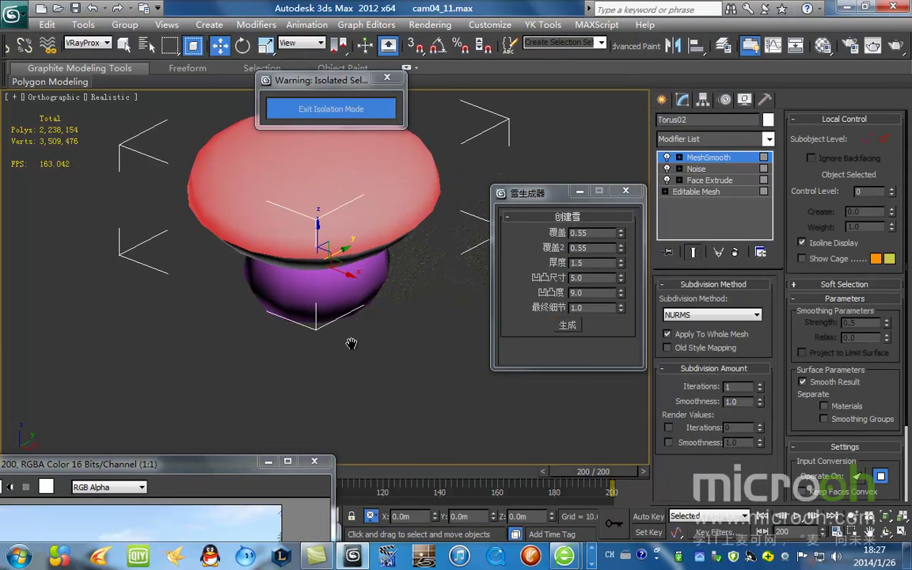
Step: Set the diffuse colour of an unused standard material to pure white, RGB 255, 255, 255
key(m)
click(656, 190)
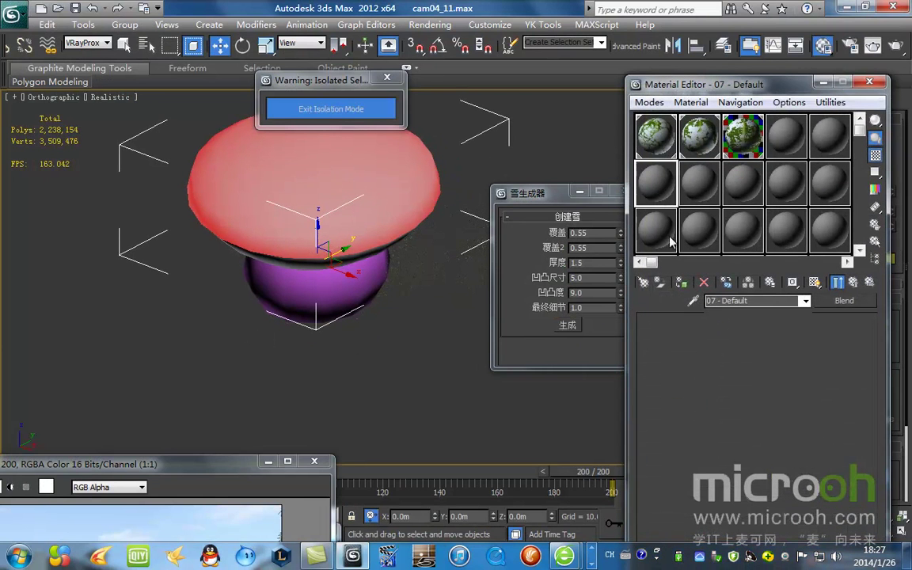
scroll(415, 294, up, 4)
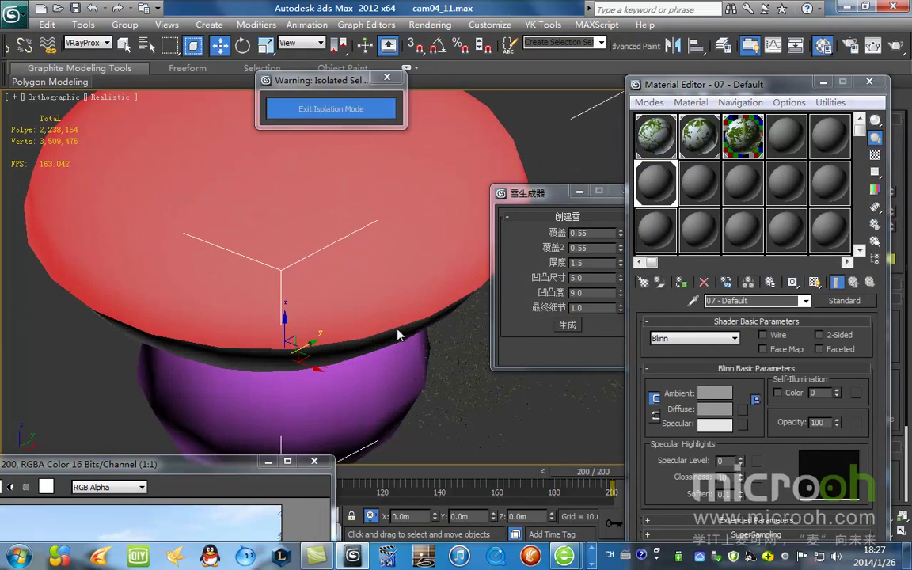
click(717, 410)
drag(465, 295, 466, 342)
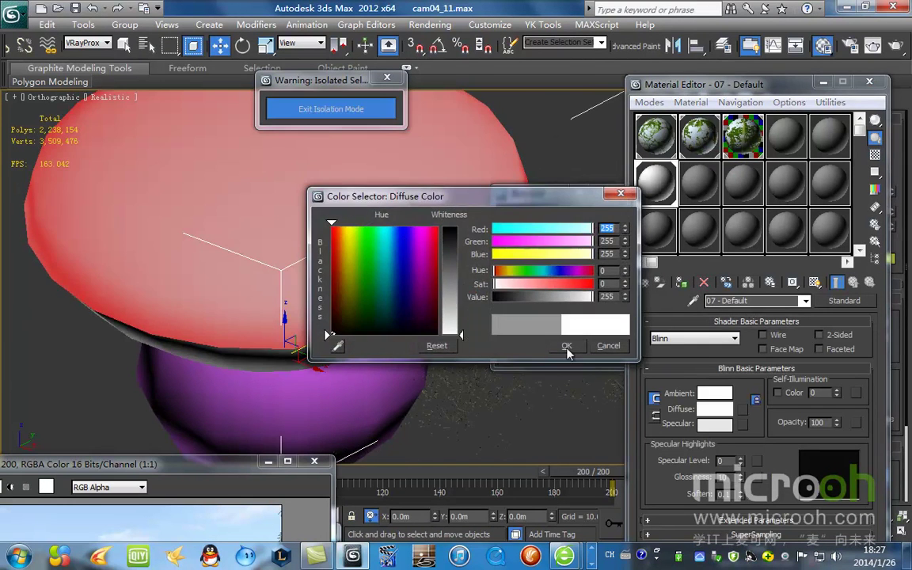
click(567, 348)
middle_drag(433, 306, 431, 302)
scroll(431, 303, down, 4)
click(707, 102)
click(712, 100)
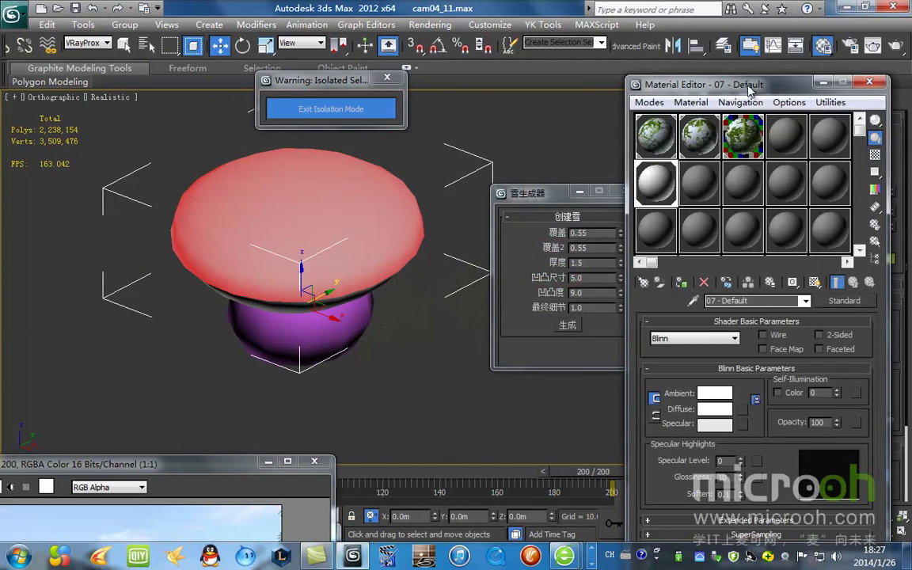
drag(768, 85, 402, 442)
drag(545, 201, 538, 230)
Step: Thin the generated snow cap by lowering its Face Extrude amount, trying 0.06, and return to its MeshSmooth level
click(706, 180)
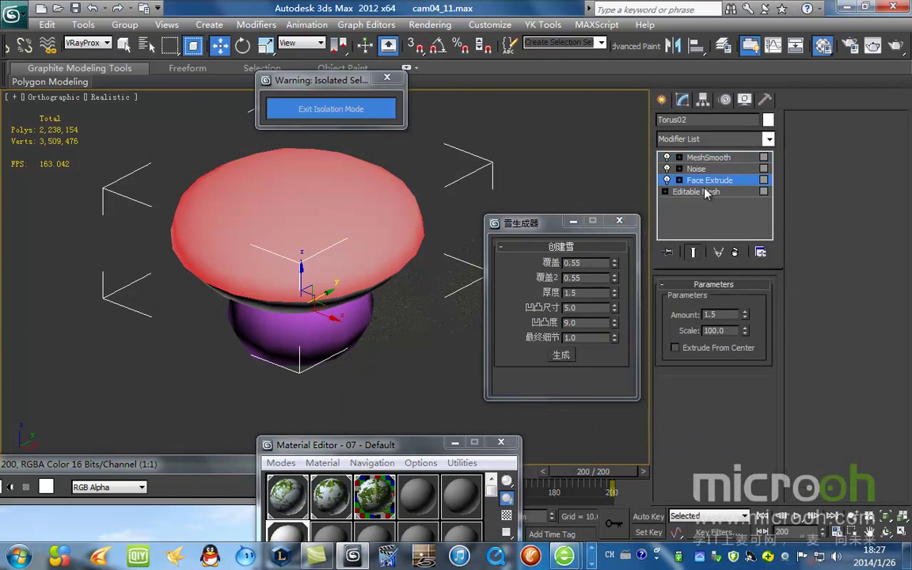
drag(747, 317, 727, 381)
scroll(348, 281, up, 6)
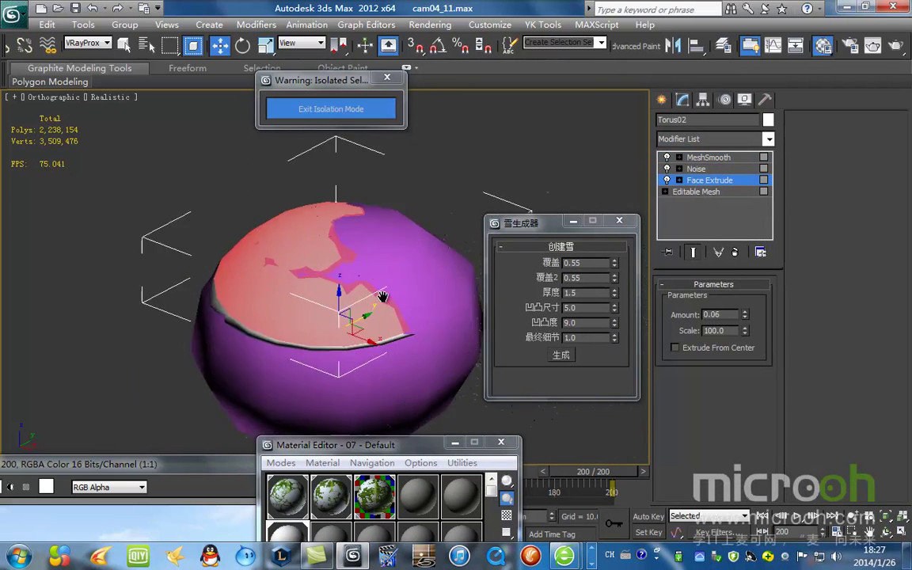
scroll(326, 293, down, 3)
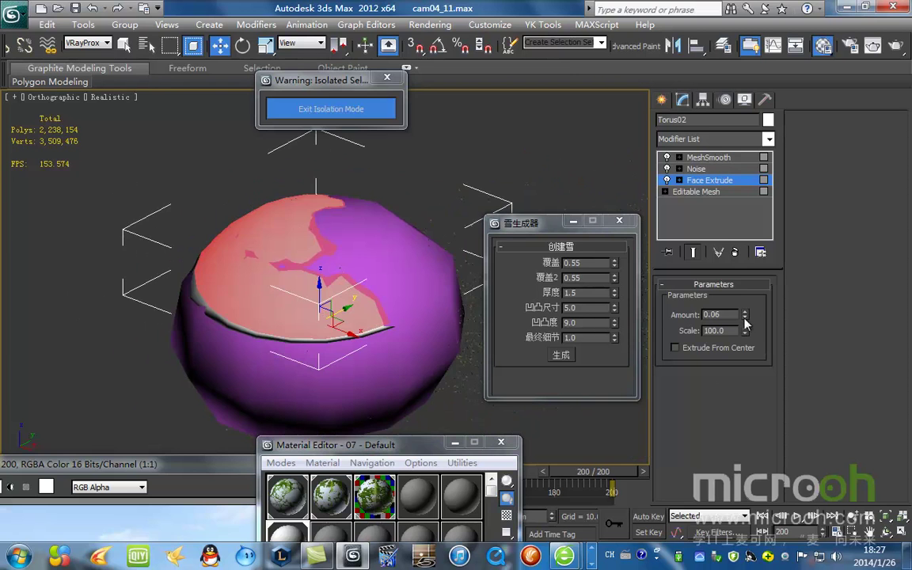
drag(747, 319, 740, 315)
scroll(377, 231, down, 3)
click(707, 157)
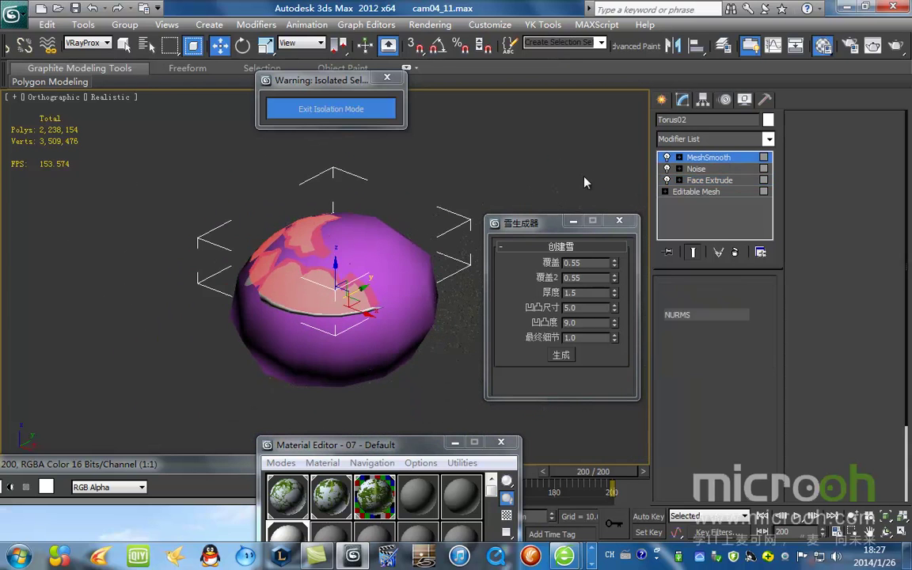
Step: Deselect the snow cap, show the wireframe and set the selection filter to All
click(408, 154)
key(F3)
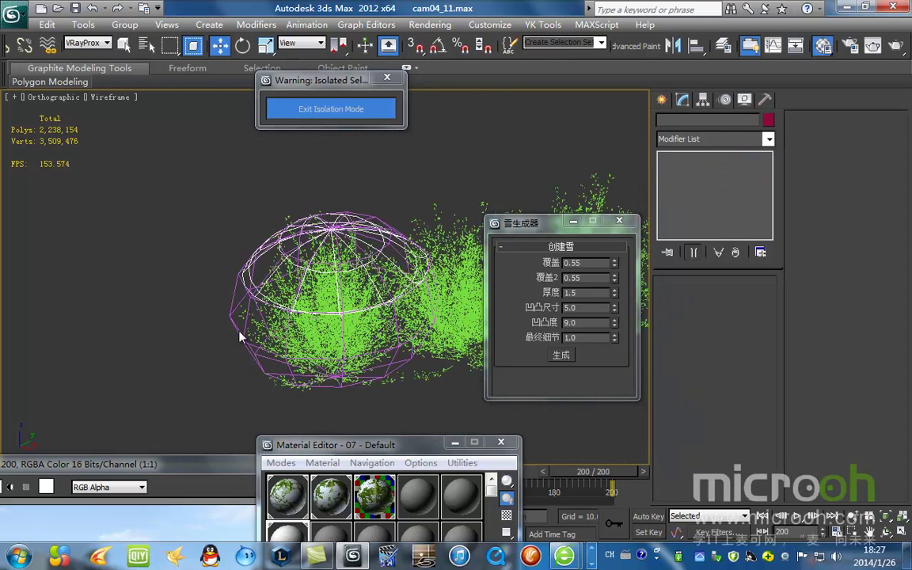
click(87, 43)
click(79, 55)
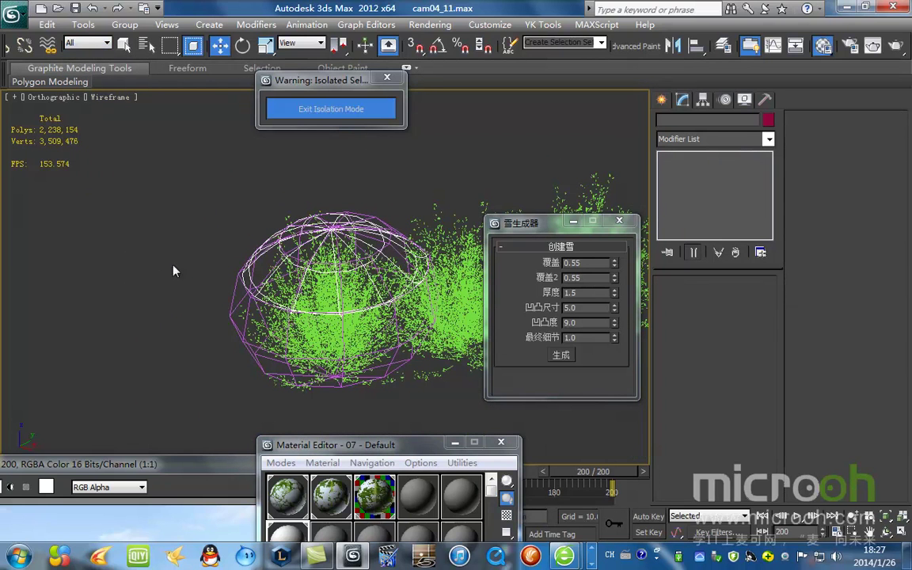
Step: Move the sphere sideways, clear of the shrub, so the snow cap stands alone over the foliage
click(239, 307)
scroll(320, 328, down, 2)
middle_drag(320, 328, 316, 269)
drag(346, 255, 168, 170)
key(F3)
scroll(326, 252, down, 2)
alt+middle_drag(325, 259, 377, 204)
scroll(361, 219, up, 4)
key(F3)
scroll(337, 273, down, 3)
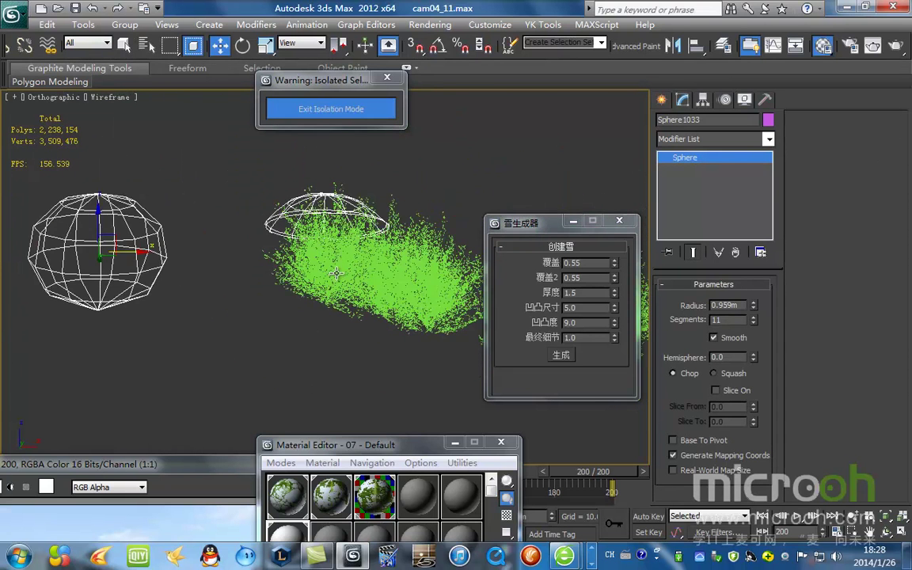
Step: Examine the snow cap over the shrub through Camera04 in shaded and wireframe display
key(c)
drag(356, 445, 615, 464)
key(F3)
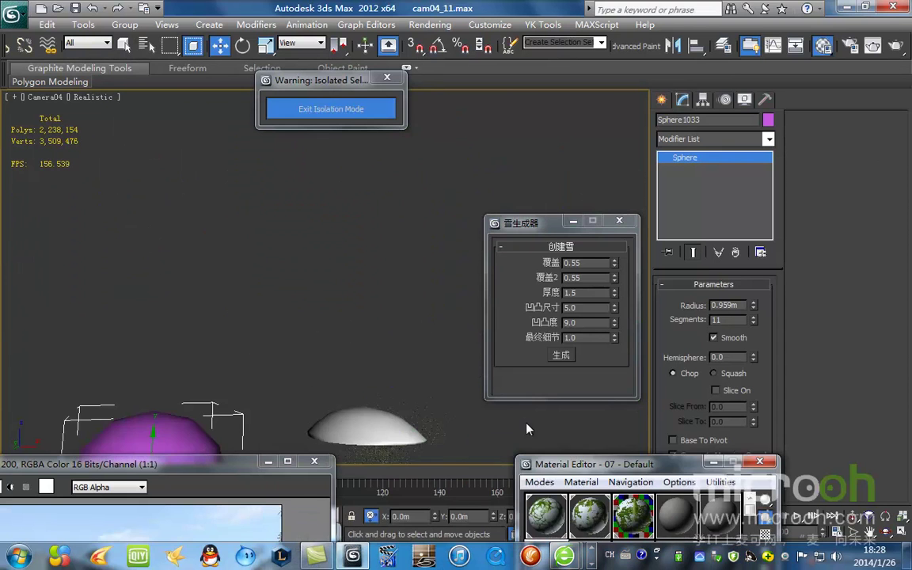
drag(558, 230, 576, 139)
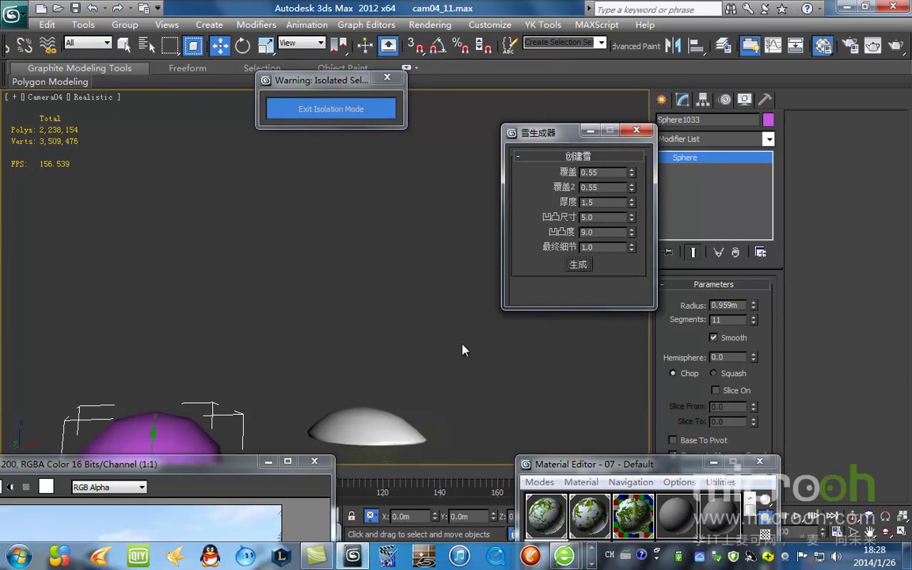
click(420, 426)
key(F3)
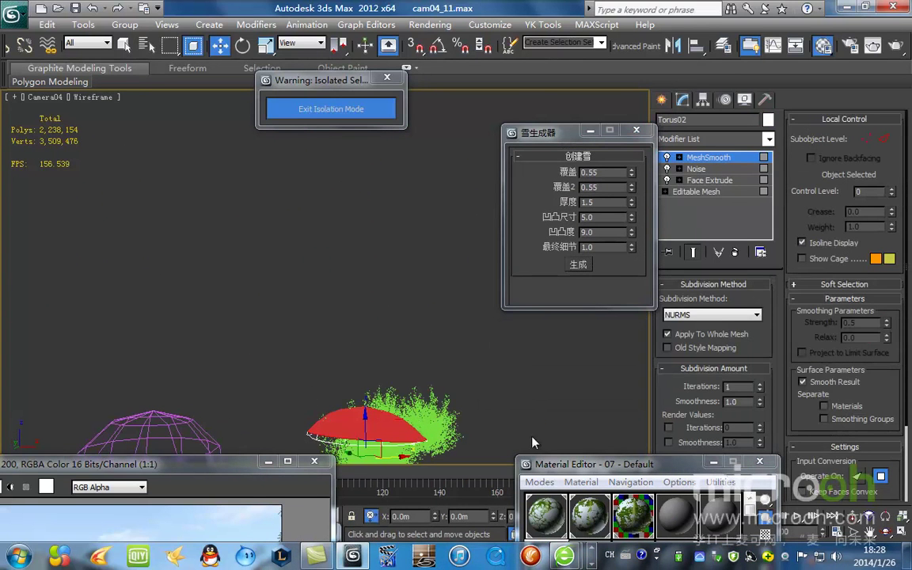
drag(600, 480, 611, 333)
key(m)
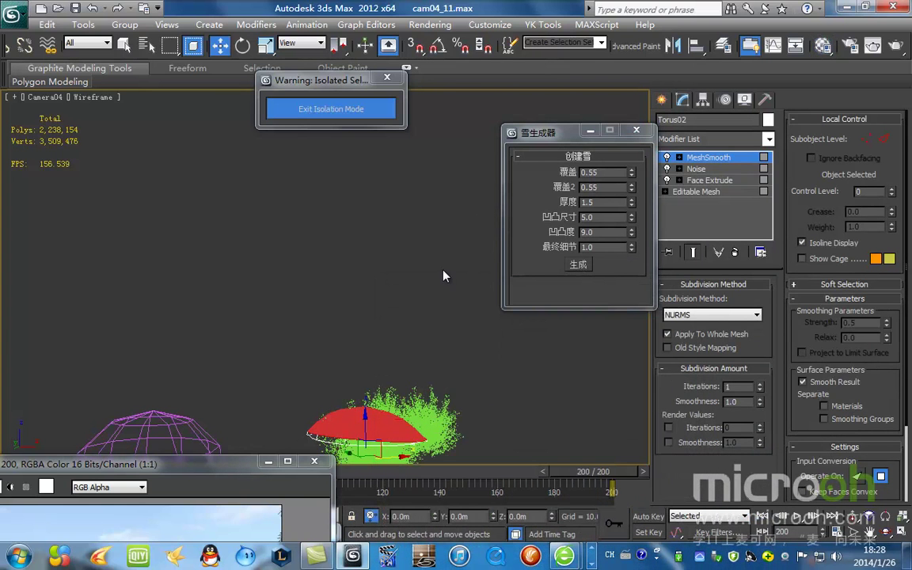
Step: Examine how the snow cap covers the shrub from above and from an oblique angle
key(t)
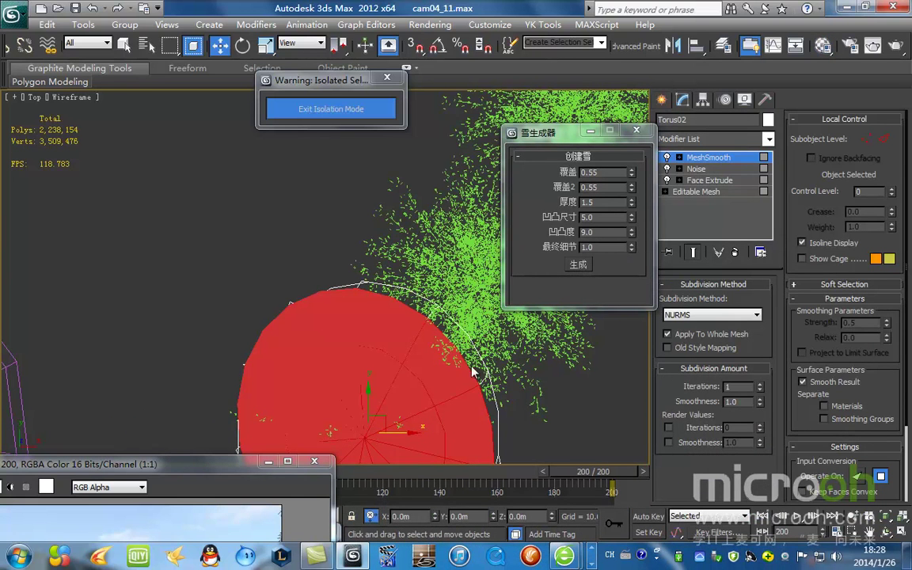
scroll(402, 203, down, 4)
scroll(349, 258, up, 2)
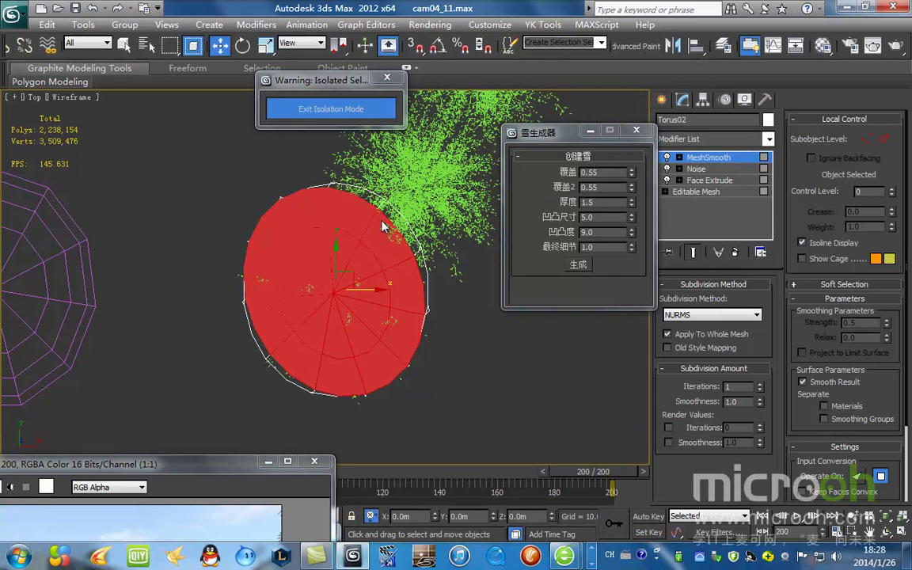
scroll(369, 257, down, 3)
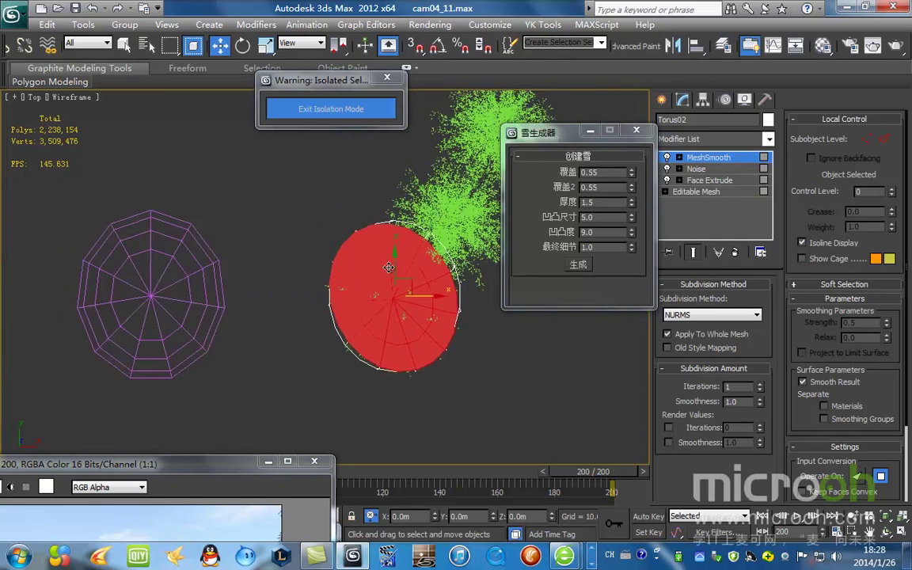
scroll(323, 283, up, 2)
alt+middle_drag(372, 273, 399, 206)
scroll(363, 320, up, 3)
middle_drag(387, 334, 405, 298)
click(590, 130)
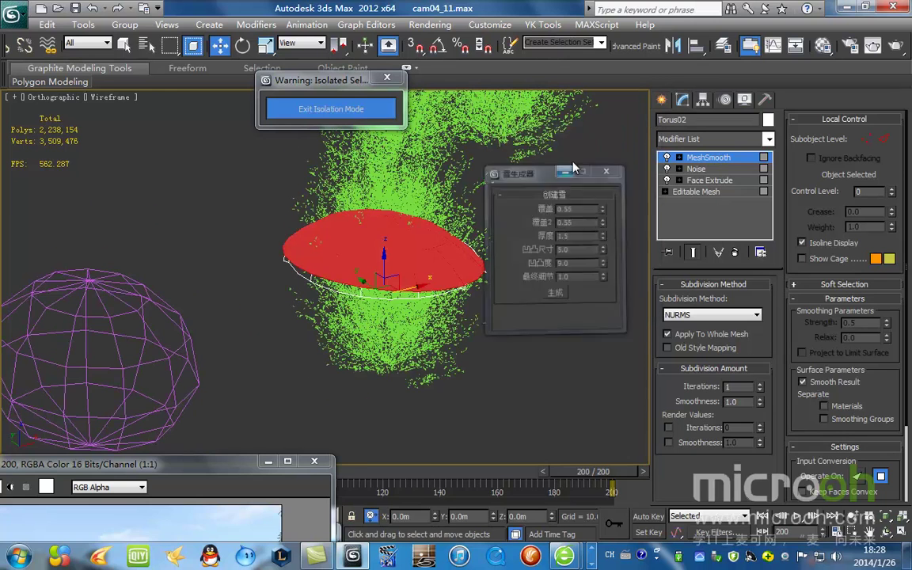
key(t)
scroll(440, 283, down, 3)
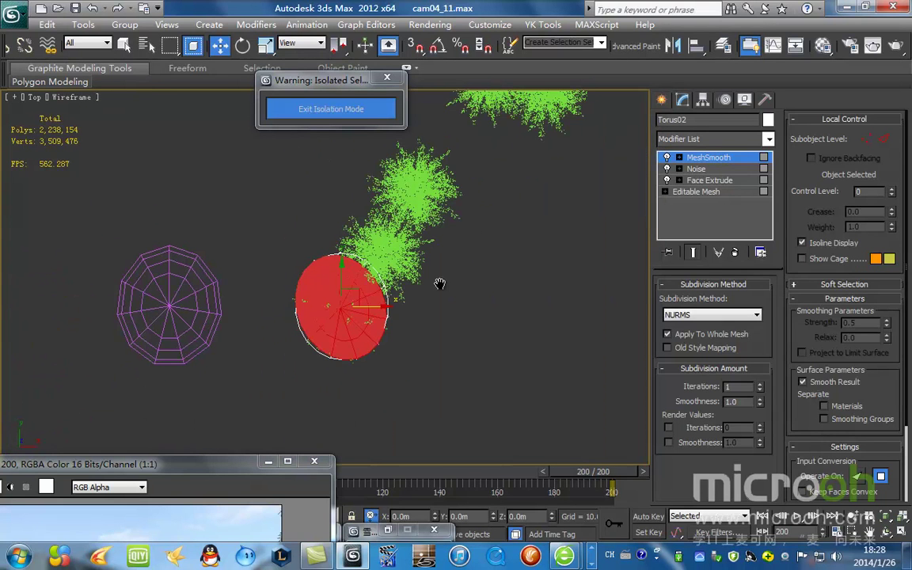
Step: Undo the sphere's move and delete the generated snow cap
key(ctrl+z)
key(ctrl+z)
middle_drag(408, 352, 491, 317)
middle_drag(282, 319, 383, 350)
scroll(292, 320, up, 3)
click(373, 283)
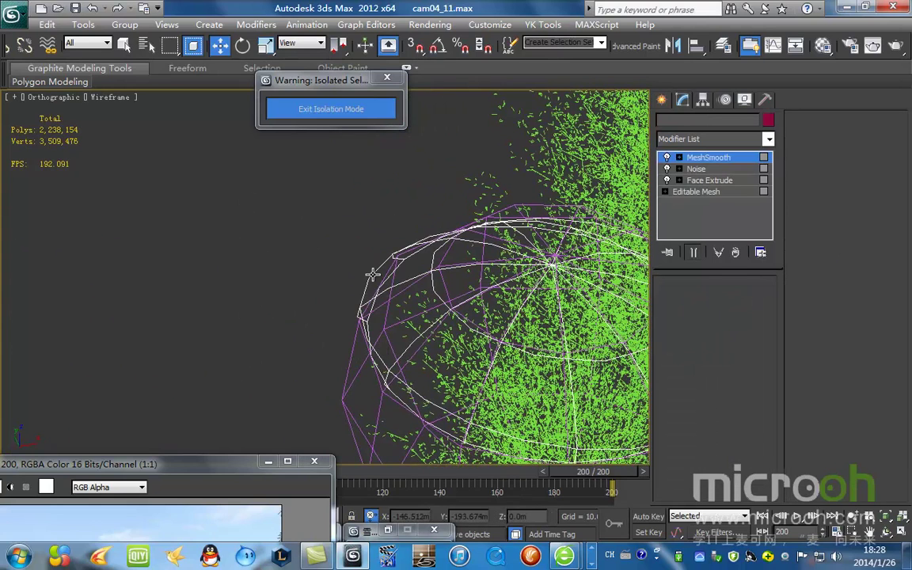
scroll(377, 278, down, 5)
key(Delete)
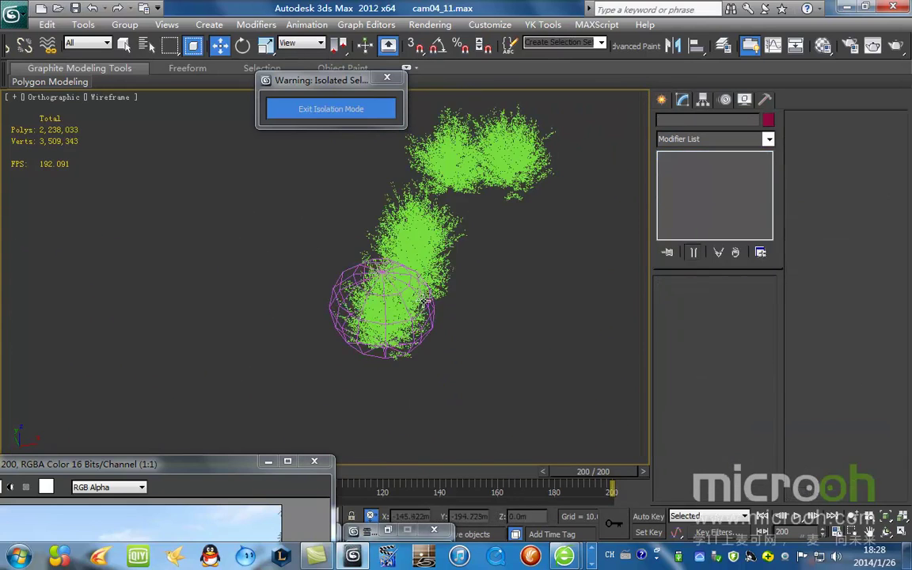
Step: Select the sphere around the lowest shrub and reduce its segments to 5
scroll(426, 310, up, 2)
key(F3)
click(425, 290)
key(F3)
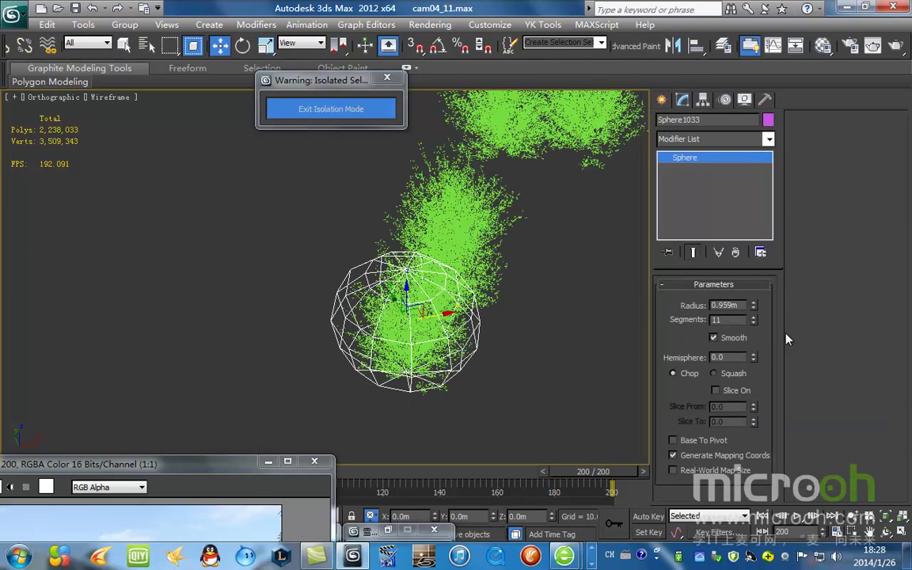
mouse_move(752, 322)
mouse_down()
mouse_move(732, 378)
mouse_move(736, 365)
mouse_up()
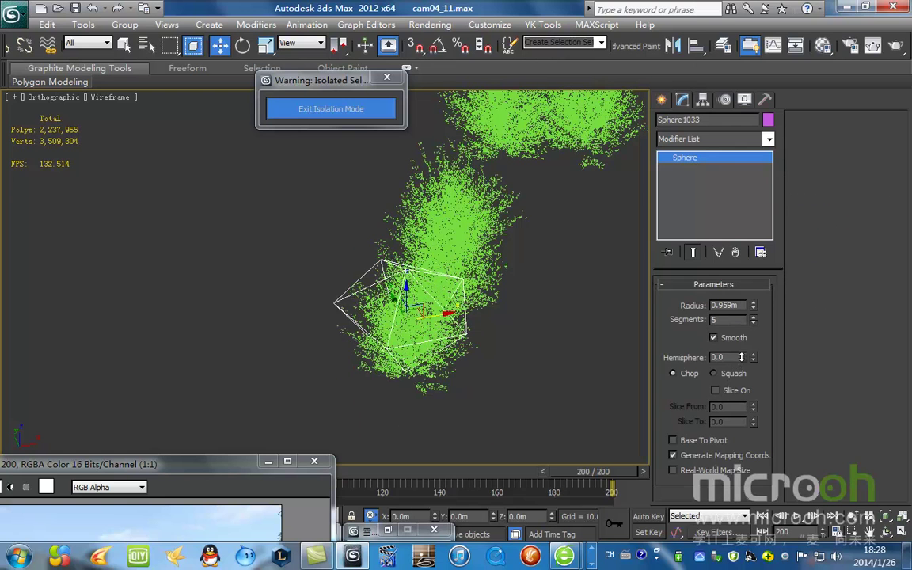
key(F3)
scroll(368, 300, down, 4)
key(F3)
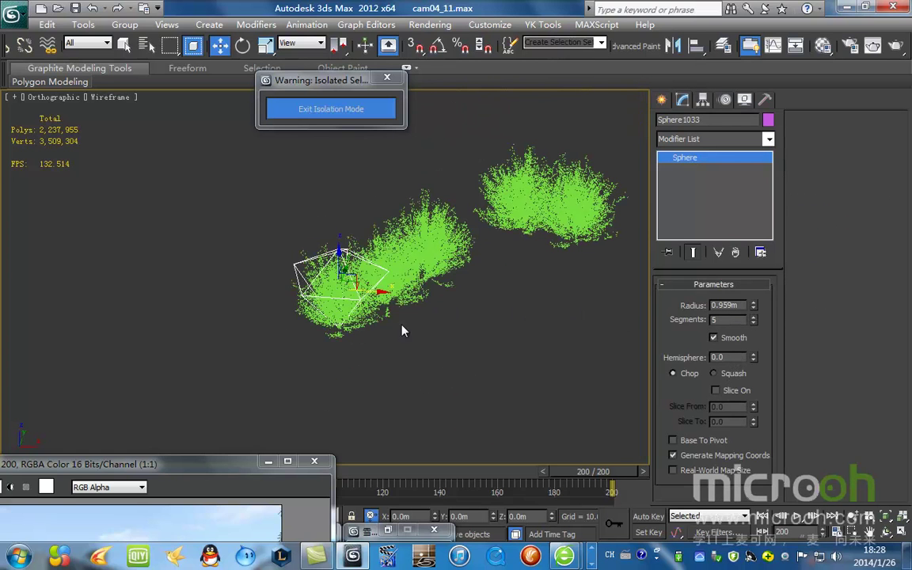
Step: Restore the snow generator and generate snow on the five-segment sphere
click(389, 529)
drag(556, 140, 586, 168)
key(F3)
scroll(385, 289, up, 3)
click(609, 294)
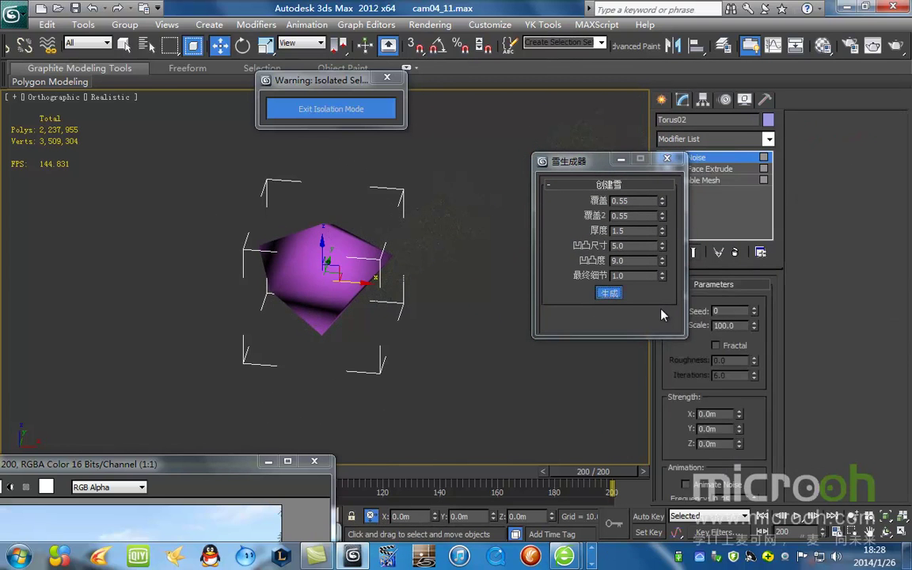
drag(620, 169, 564, 280)
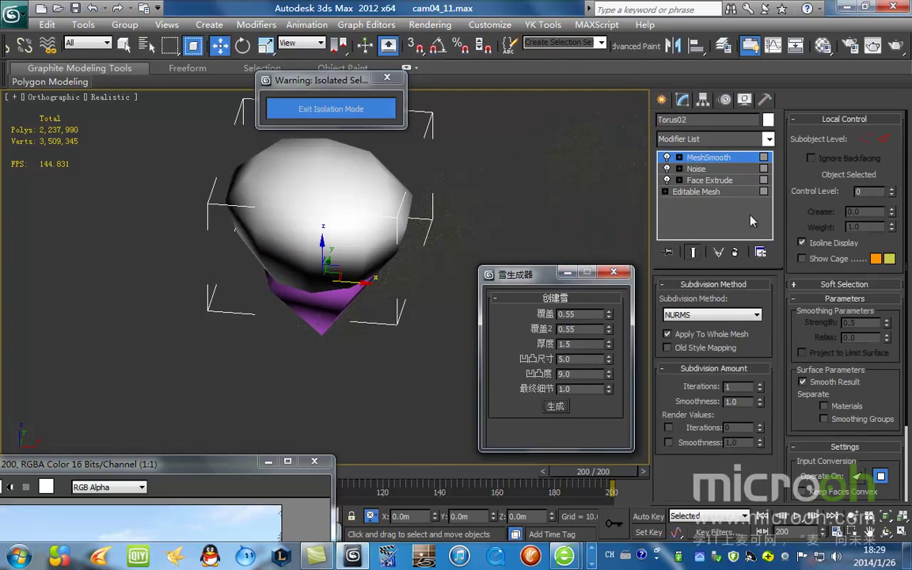
Step: Set the Face Extrude amount of the new snow mesh to 0.06
click(710, 181)
drag(747, 315, 729, 378)
key(F3)
key(F3)
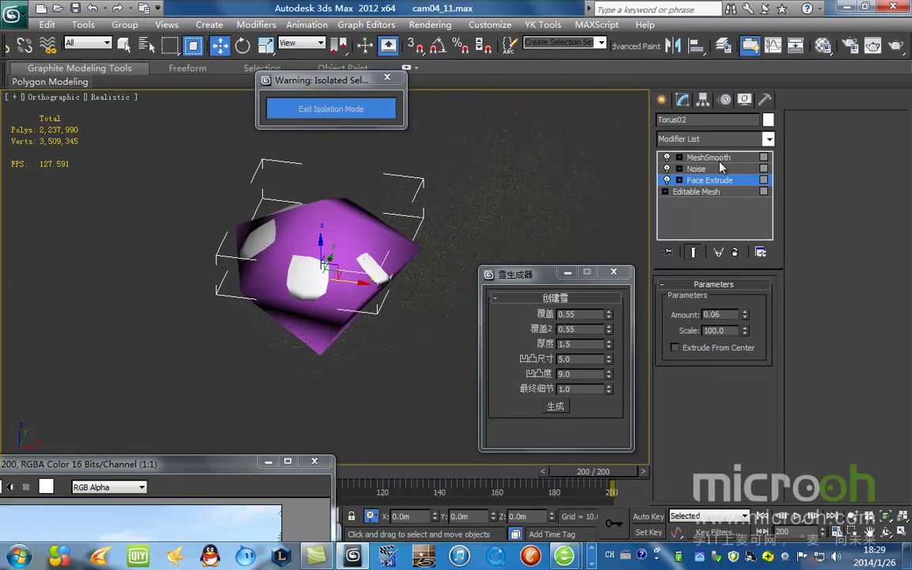
Step: Compare the snow mesh with its MeshSmooth modifier disabled and enabled again
click(709, 157)
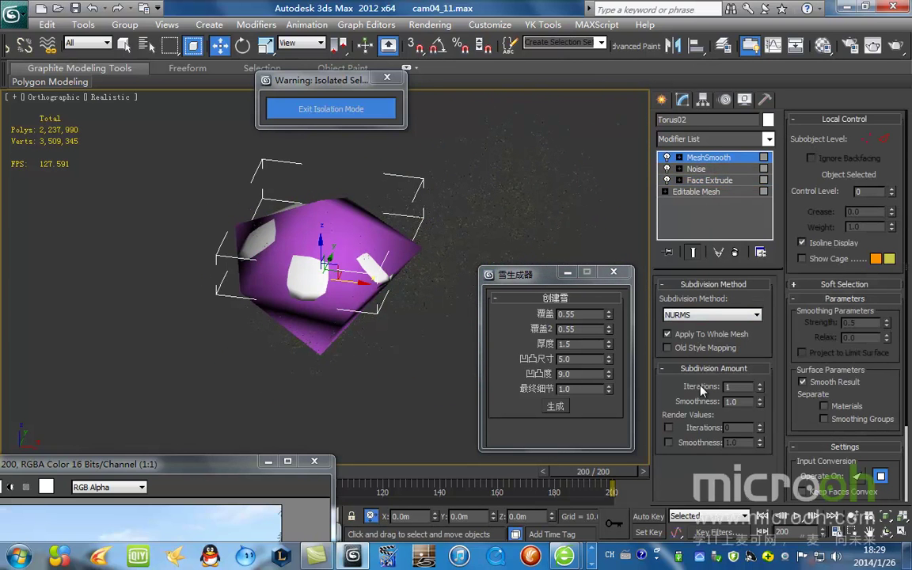
click(668, 158)
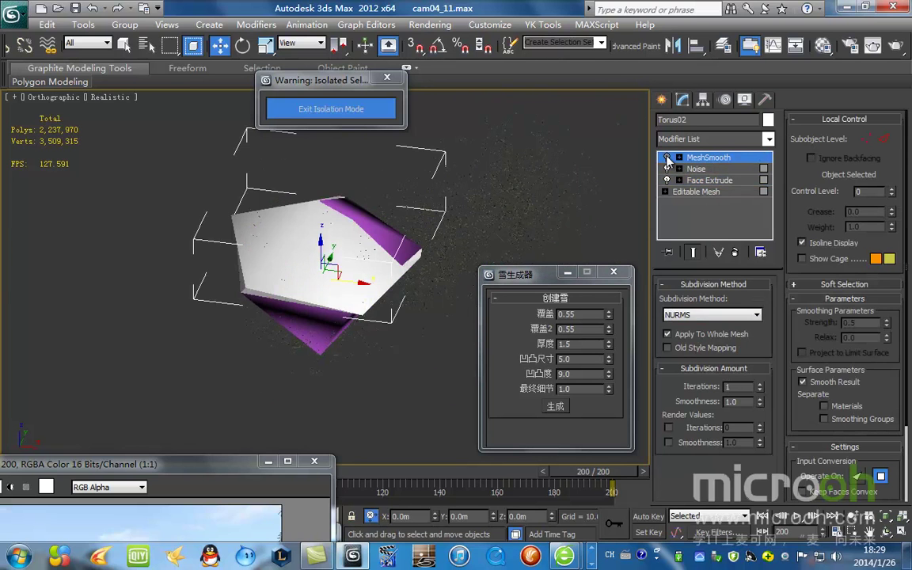
click(667, 158)
alt+middle_drag(360, 335, 328, 274)
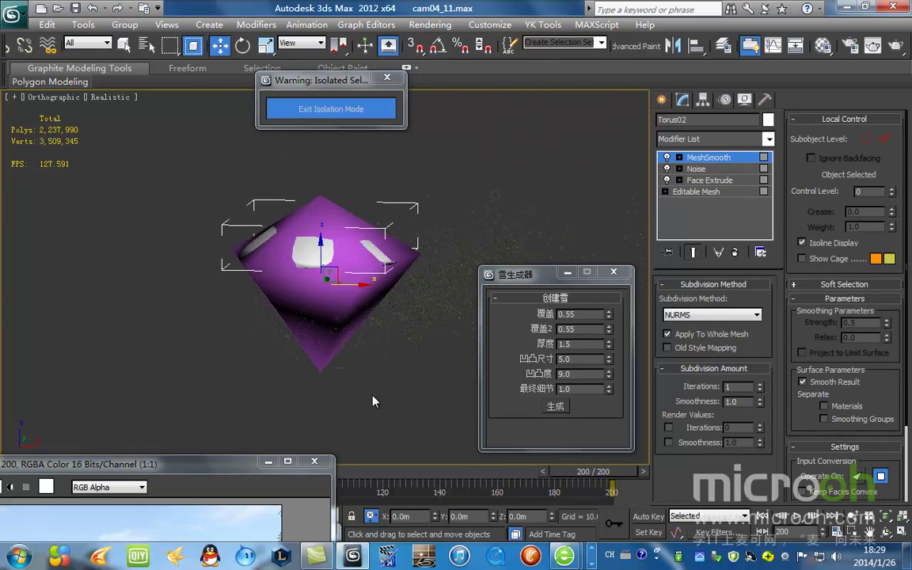
Step: Delete the low-segment sphere beneath the snow and select the remaining snow mesh
click(375, 401)
key(F3)
click(234, 251)
click(210, 225)
key(F3)
mouse_move(338, 268)
alt+middle_down()
mouse_move(278, 350)
mouse_move(410, 260)
mouse_move(386, 257)
mouse_move(379, 231)
alt+middle_up()
scroll(277, 350, up, 4)
key(F3)
key(F3)
click(358, 249)
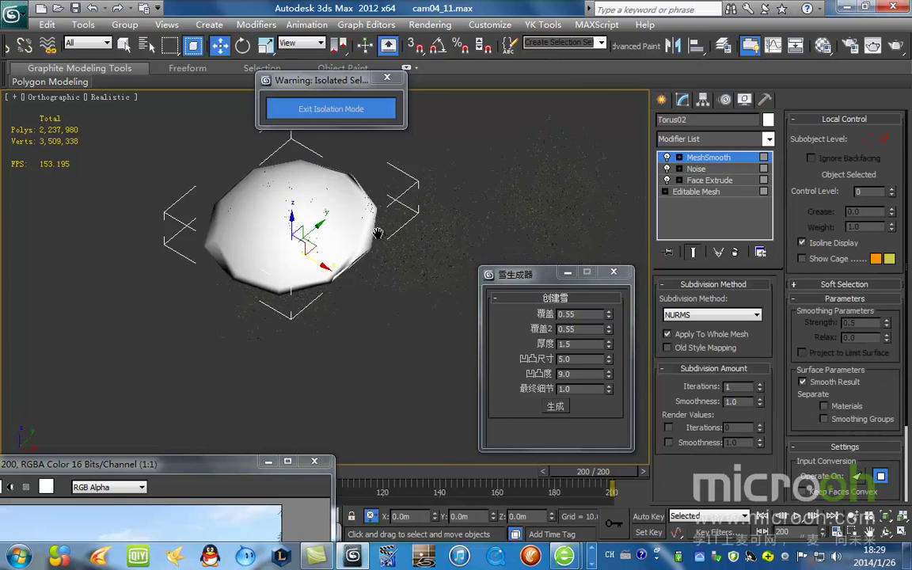
Step: Place the snow generator dialog higher in the view and exit isolation of the snow mesh
scroll(375, 235, down, 3)
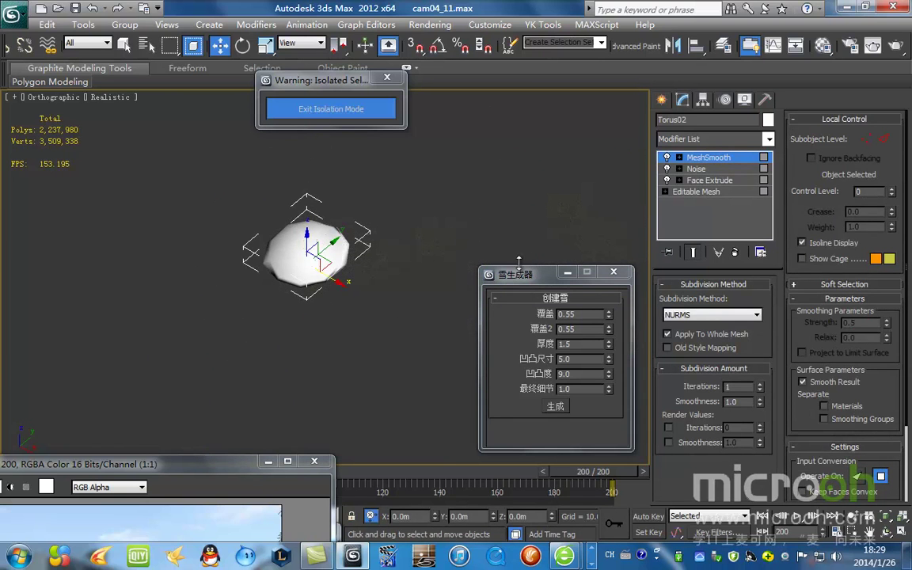
drag(533, 279, 537, 173)
click(364, 116)
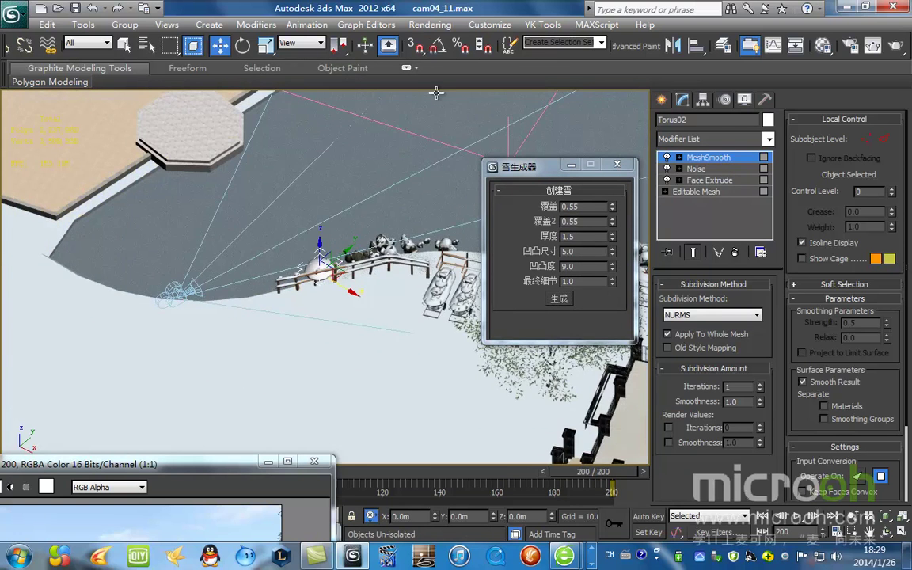
Step: Sample the scene's 雪 snow material from the snowy ground into an empty material slot
scroll(437, 159, down, 2)
key(m)
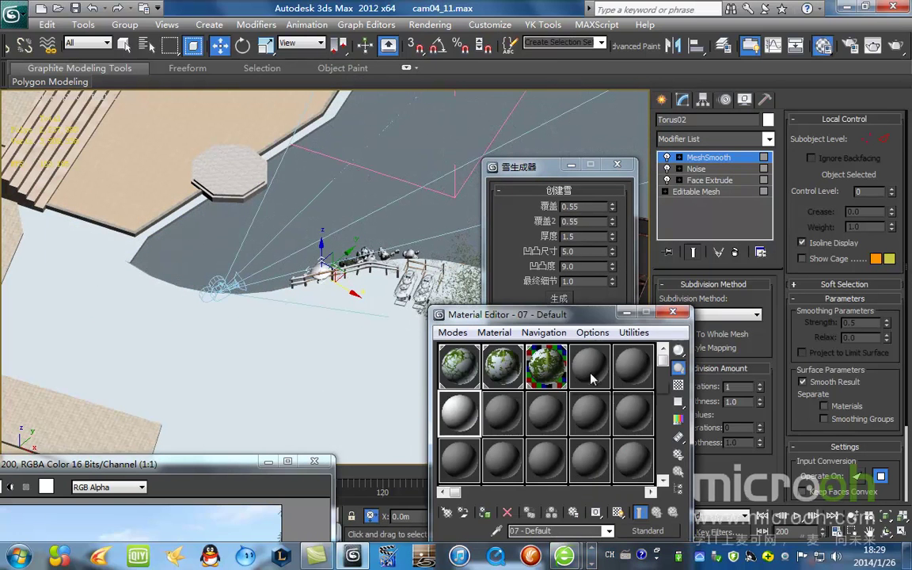
click(503, 414)
key(q)
middle_drag(334, 275, 360, 212)
scroll(209, 314, up, 4)
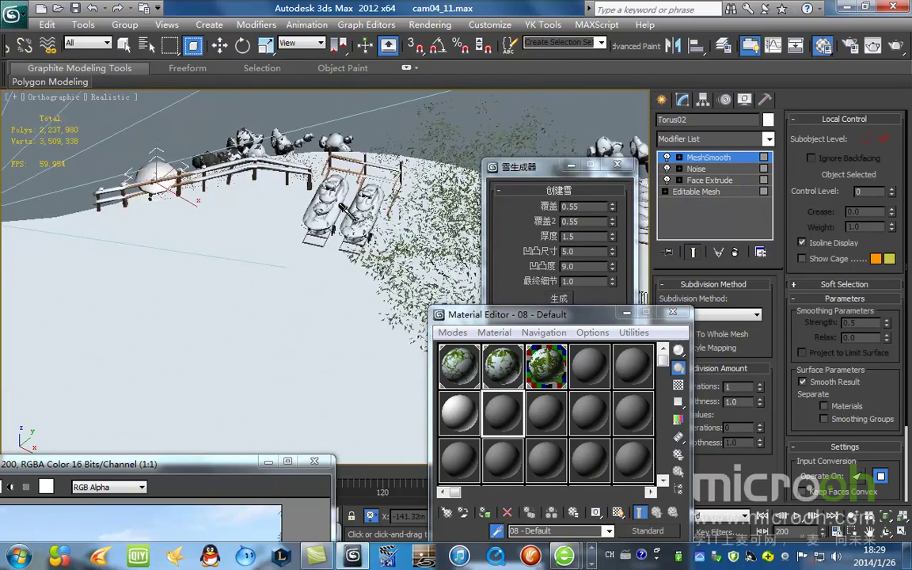
scroll(361, 212, up, 4)
click(388, 214)
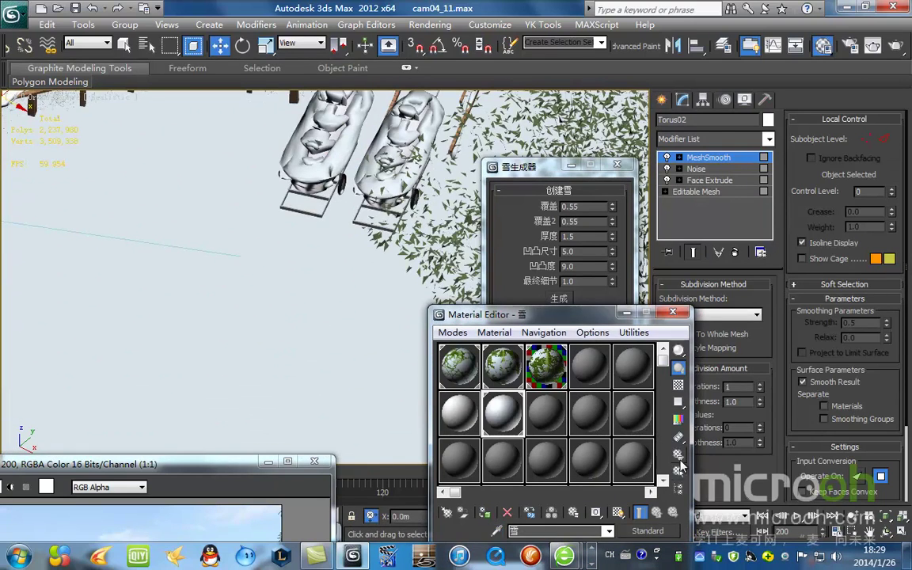
Step: Select all objects that use the 雪 material and isolate them
click(679, 456)
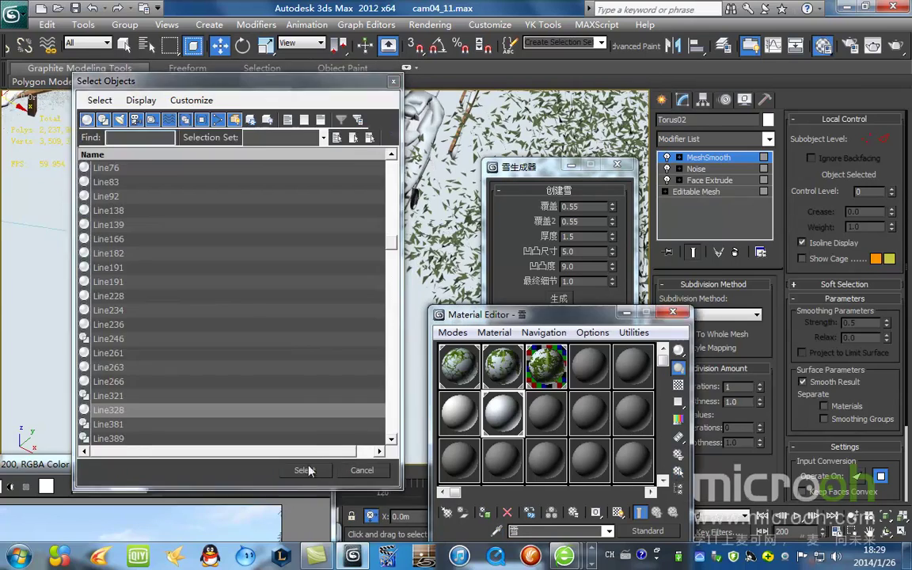
click(303, 474)
key(alt+q)
drag(528, 319, 731, 247)
scroll(364, 296, up, 5)
middle_drag(364, 296, 763, 273)
scroll(442, 335, up, 5)
scroll(355, 305, up, 8)
scroll(358, 304, down, 10)
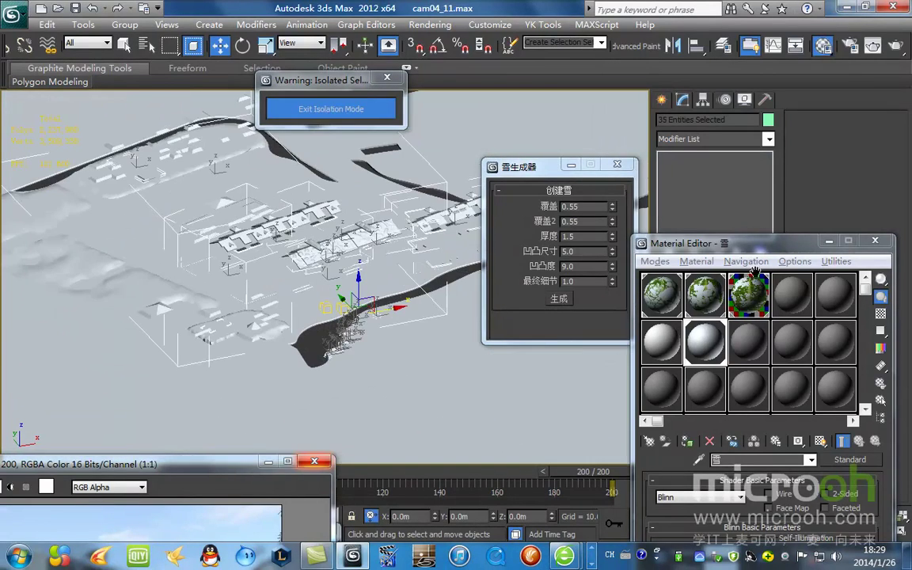
Step: Select the isolated snow meshes of the rocks, fence and boats along the shore
drag(756, 243, 691, 111)
scroll(349, 341, up, 10)
key(F3)
scroll(385, 367, up, 5)
key(F3)
scroll(333, 254, down, 7)
click(271, 192)
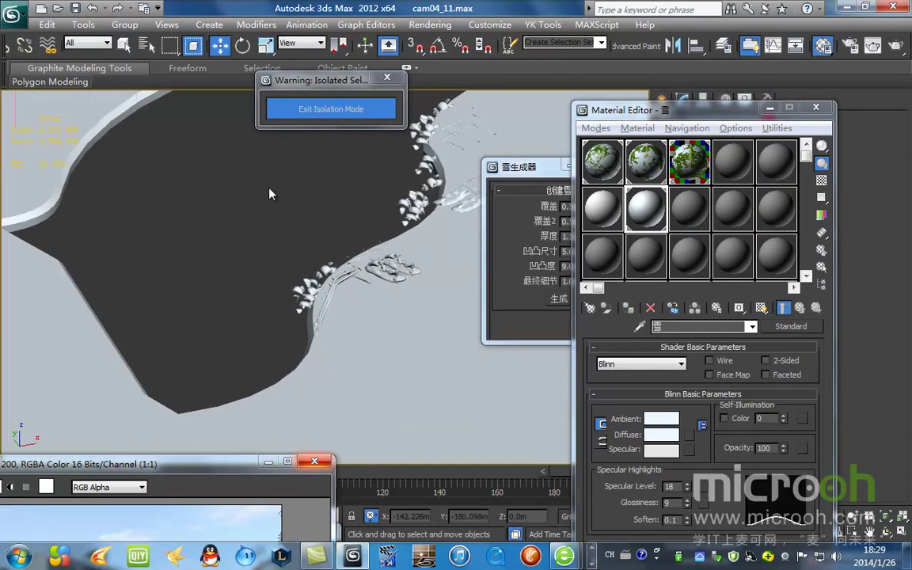
drag(272, 194, 463, 278)
scroll(420, 328, up, 5)
middle_drag(420, 328, 474, 299)
scroll(474, 299, up, 3)
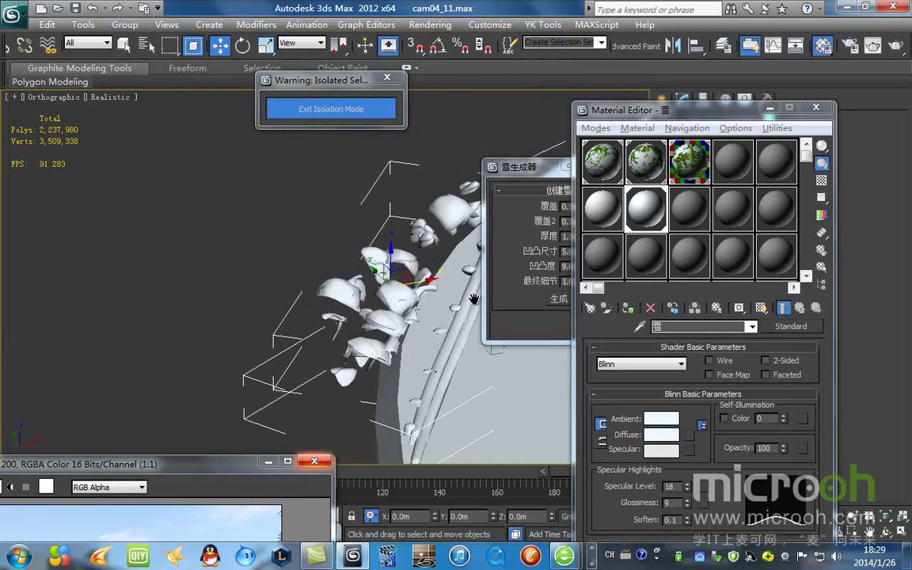
key(F3)
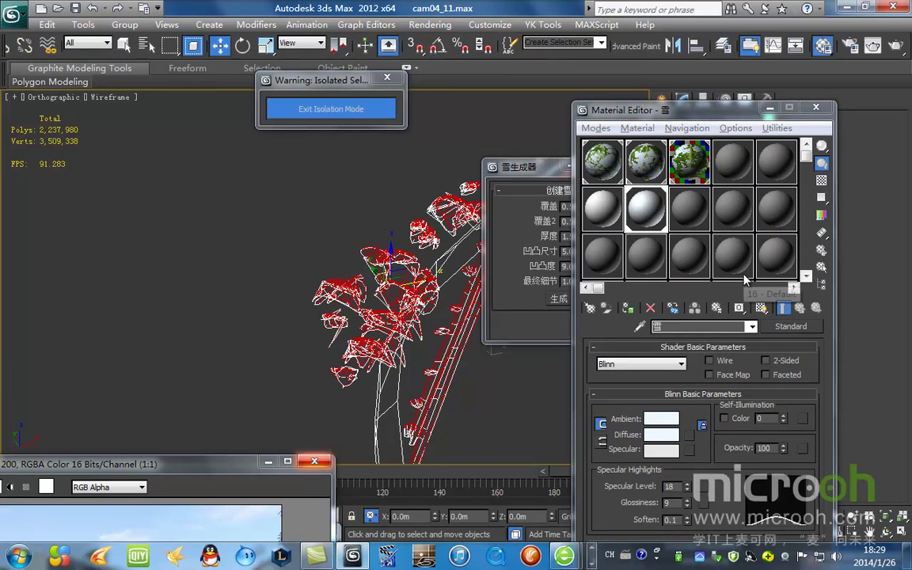
Step: Copy the diffuse color of the leaf blend's second material to the sampled snow material and rename it 雪2
click(649, 160)
click(723, 373)
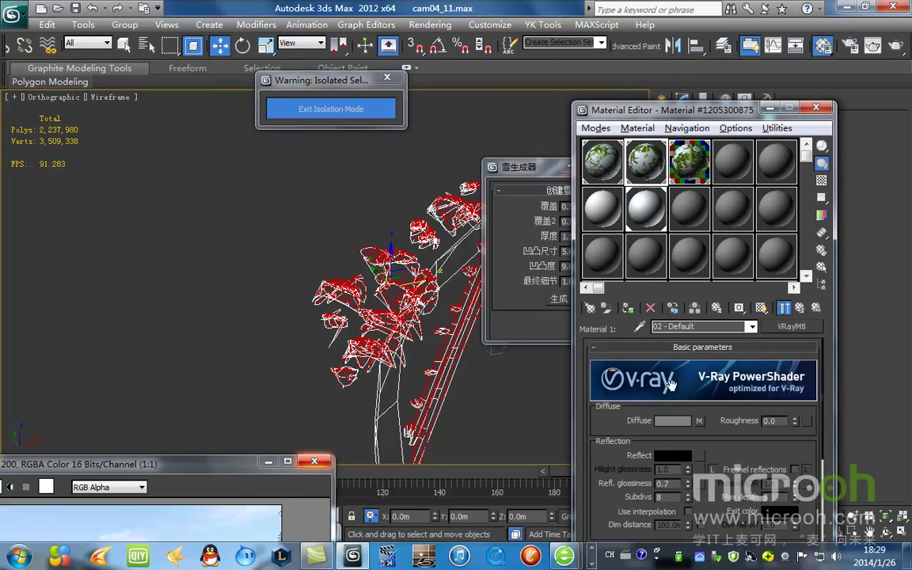
click(803, 308)
click(708, 388)
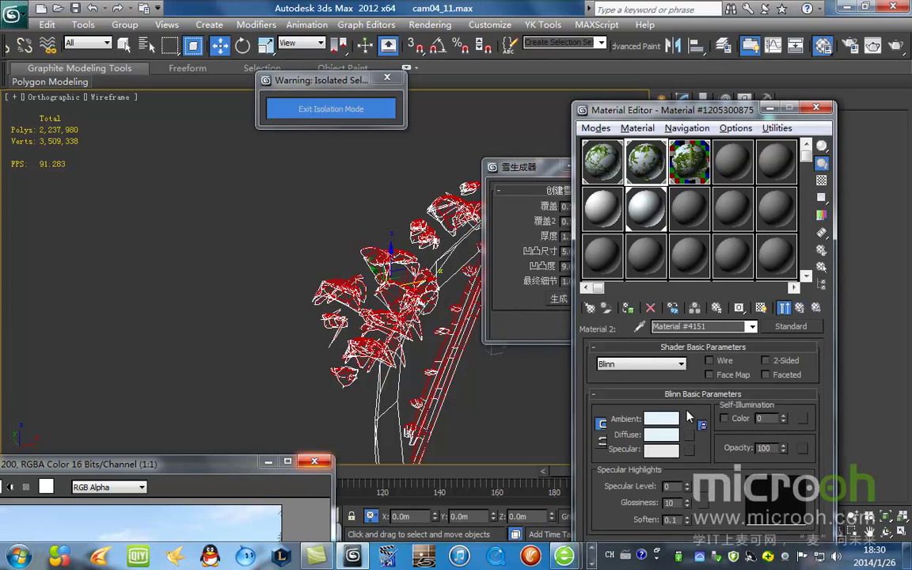
right_click(670, 437)
click(701, 440)
click(645, 205)
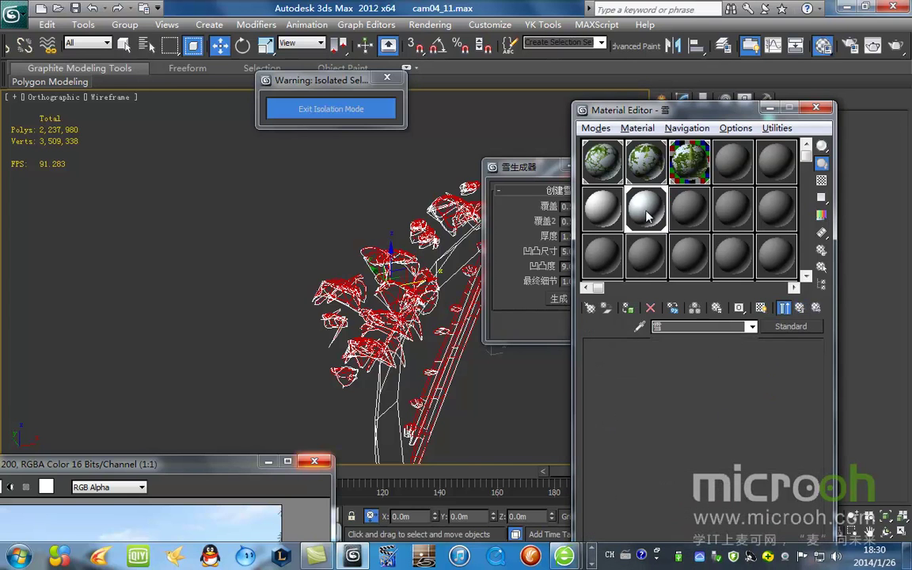
right_click(663, 440)
click(691, 461)
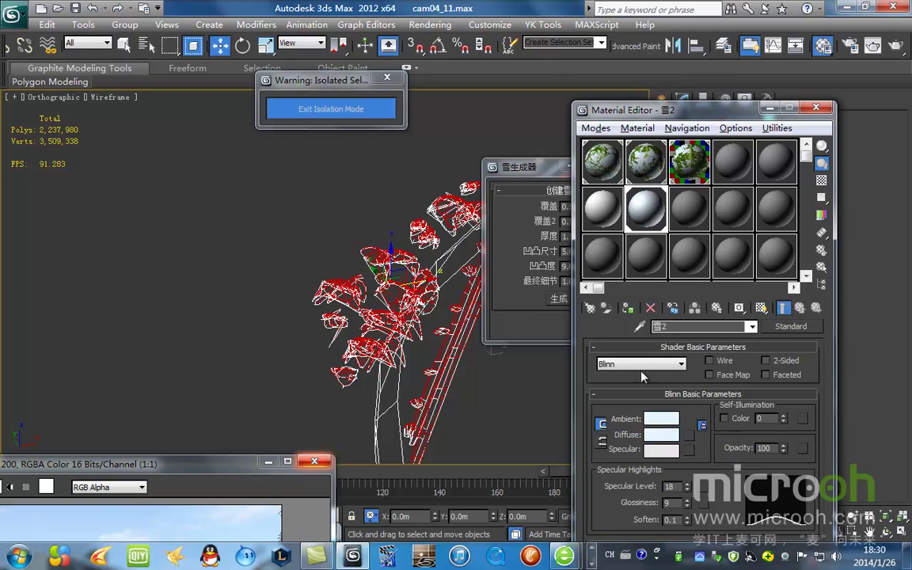
Step: Exit isolation and assign the 雪2 material to the large snow cap beside the fence
scroll(513, 278, down, 7)
key(F3)
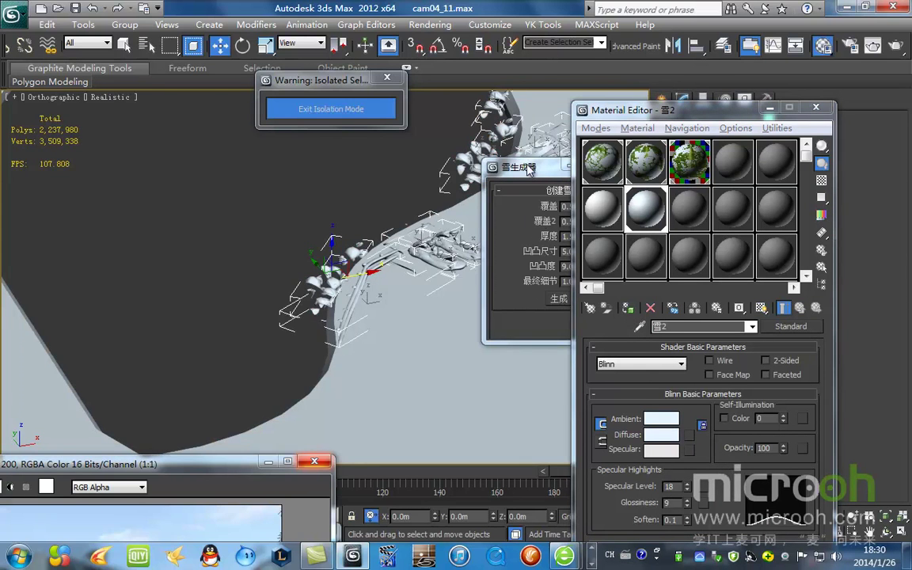
drag(529, 170, 464, 211)
click(346, 110)
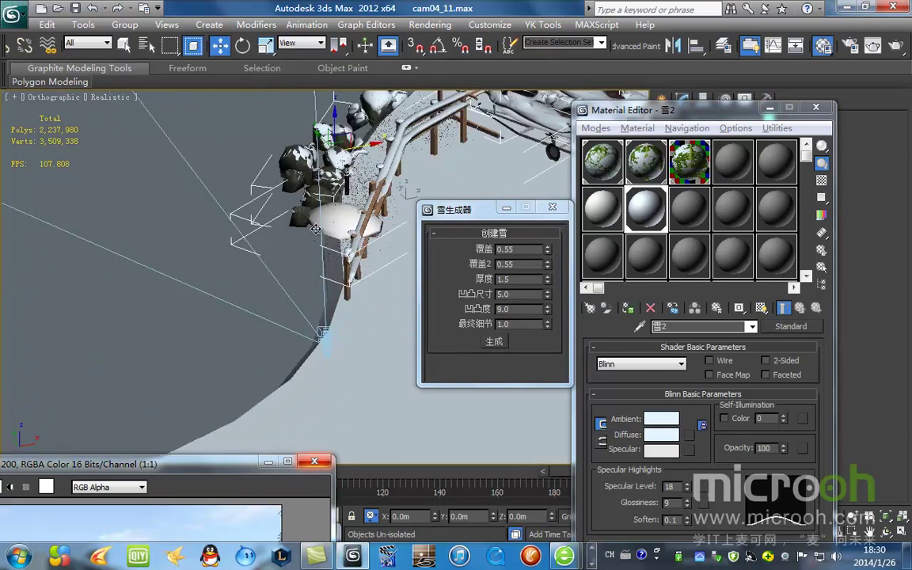
scroll(316, 230, up, 4)
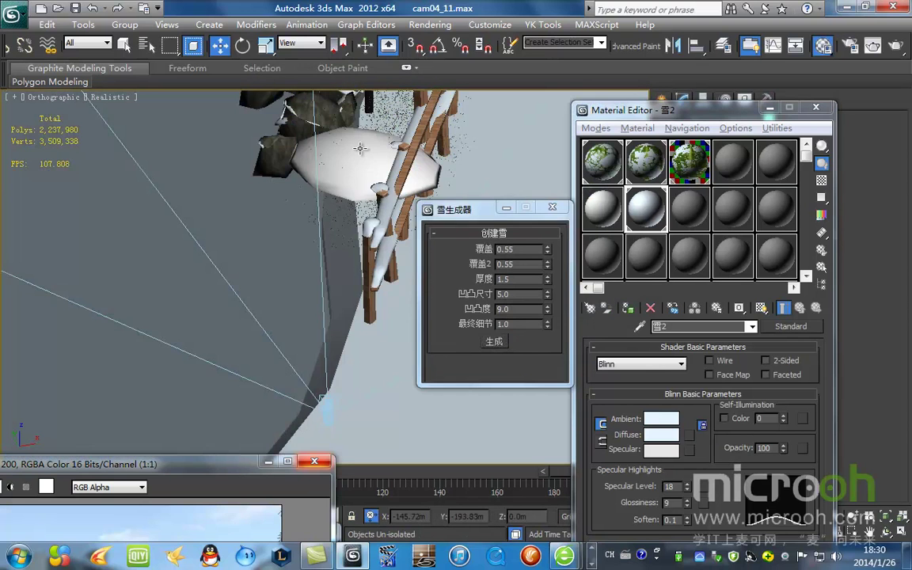
click(360, 148)
key(F3)
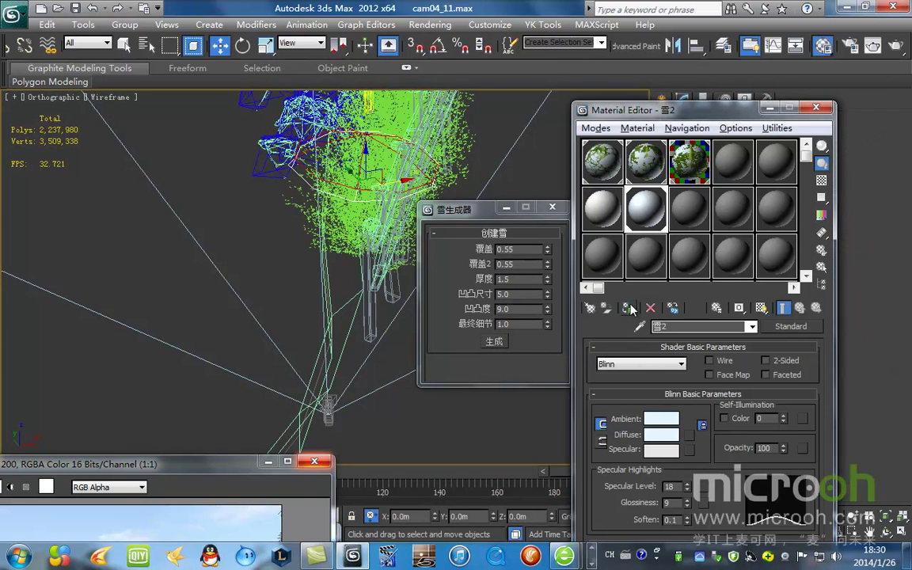
click(631, 309)
key(F3)
Step: Isolate the snow lying on the rocks, close the material editor and move the snow generator dialog aside
scroll(366, 131, down, 3)
middle_drag(366, 132, 293, 238)
scroll(333, 232, down, 3)
alt+middle_drag(330, 282, 283, 286)
scroll(367, 237, up, 5)
middle_drag(454, 132, 313, 248)
scroll(325, 202, up, 4)
key(F3)
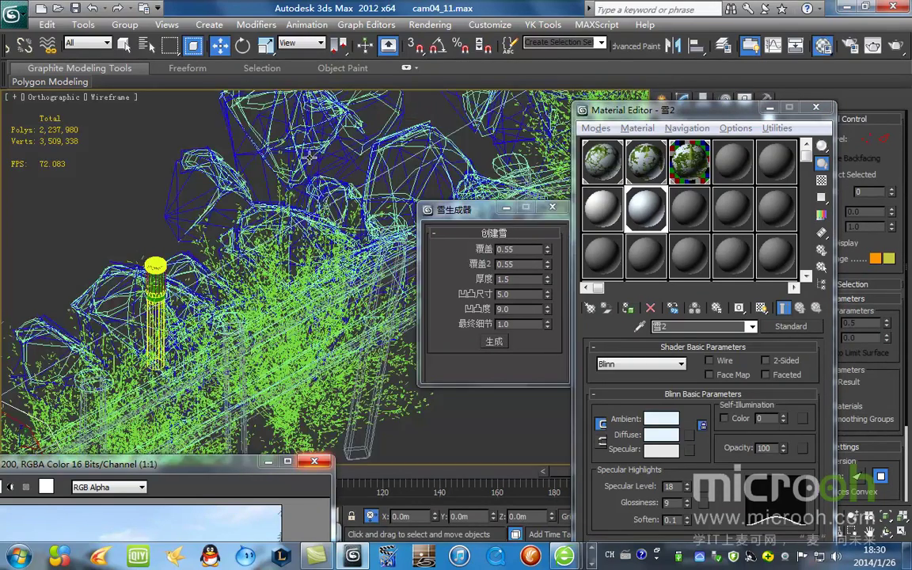
alt+middle_drag(314, 207, 296, 214)
key(alt+q)
click(819, 108)
drag(484, 213, 576, 493)
Step: Convert the isolated rock snow to an editable mesh
scroll(317, 373, up, 4)
mouse_move(305, 380)
middle_down()
mouse_move(482, 227)
mouse_move(403, 225)
middle_up()
key(F3)
scroll(435, 277, down, 2)
right_click(479, 165)
mouse_move(555, 298)
click(650, 300)
click(575, 304)
key(F3)
click(428, 225)
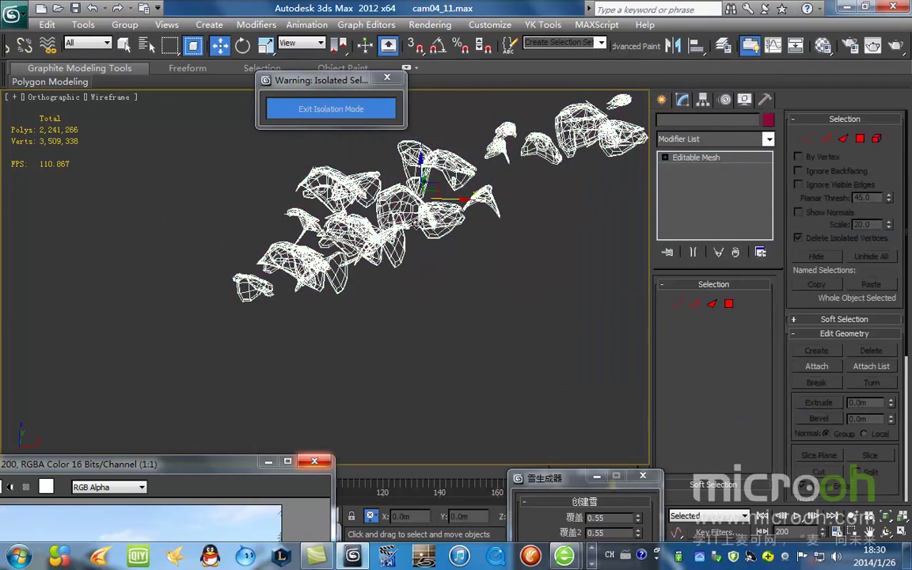
Step: Exit isolation in the top view and minimize the rendered image window
scroll(427, 246, down, 5)
key(t)
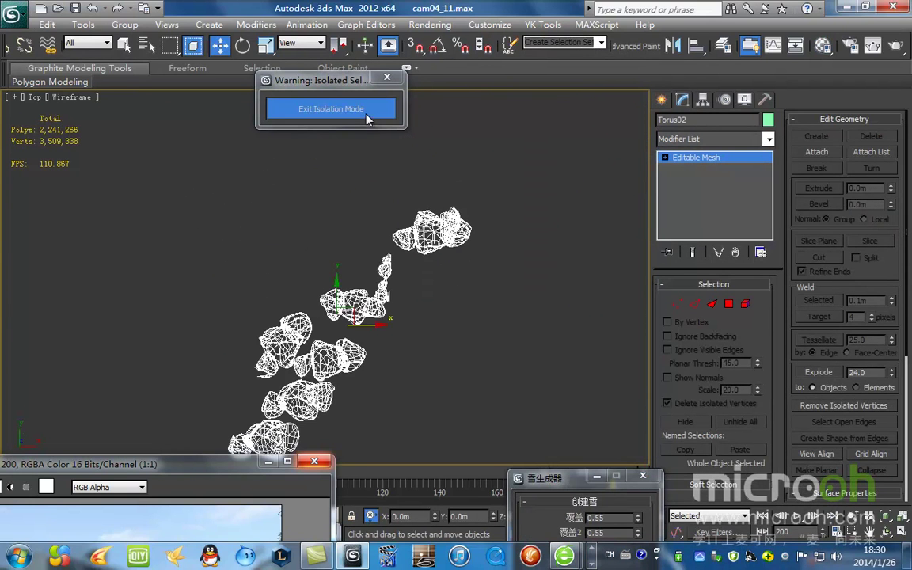
click(371, 117)
drag(241, 466, 469, 102)
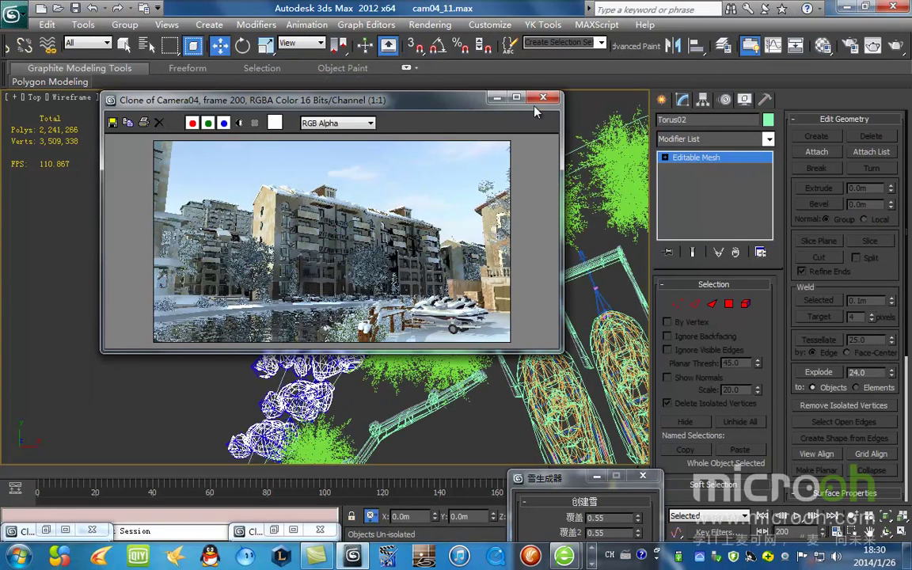
click(502, 102)
Step: Select the rocks beneath the snow and hide them
middle_drag(427, 372, 449, 210)
scroll(444, 209, down, 2)
scroll(333, 238, up, 2)
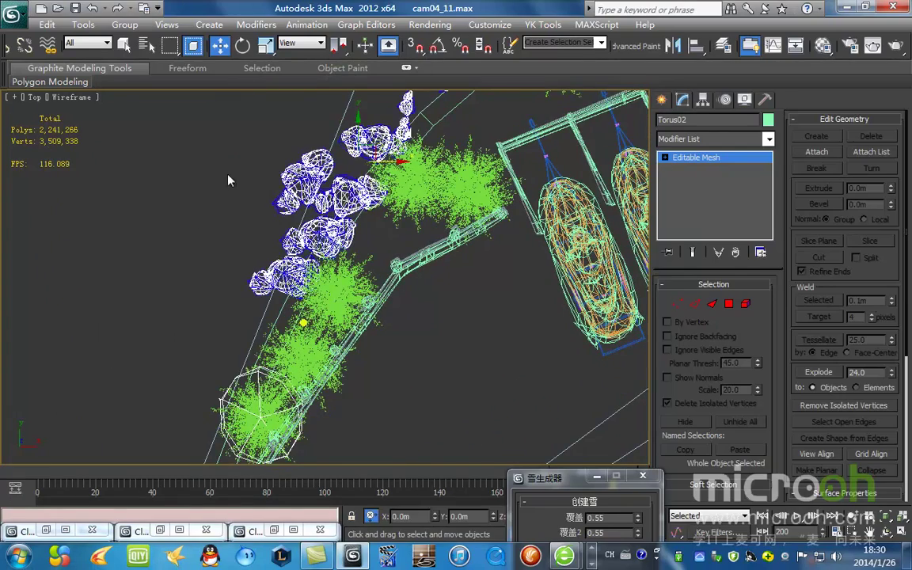
click(229, 179)
click(338, 161)
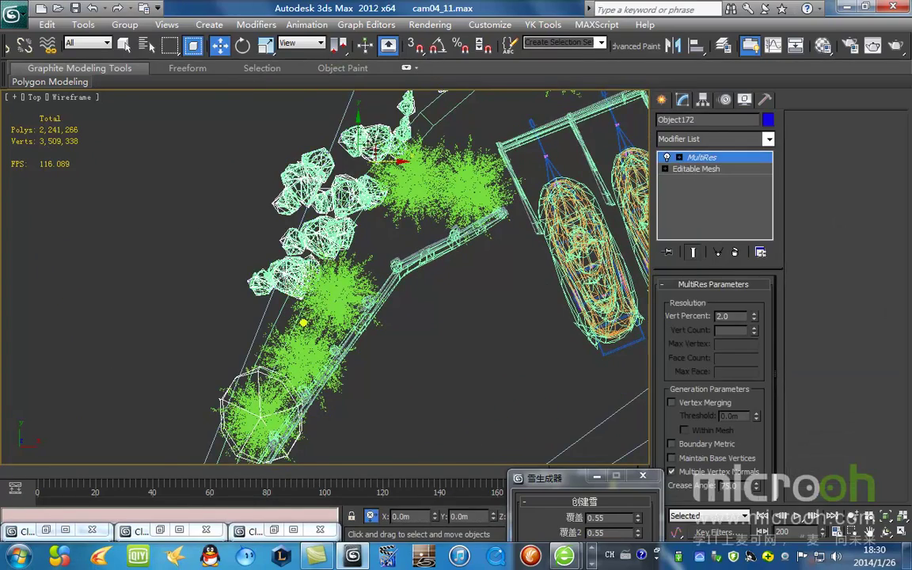
scroll(268, 263, up, 5)
key(F3)
scroll(277, 242, down, 2)
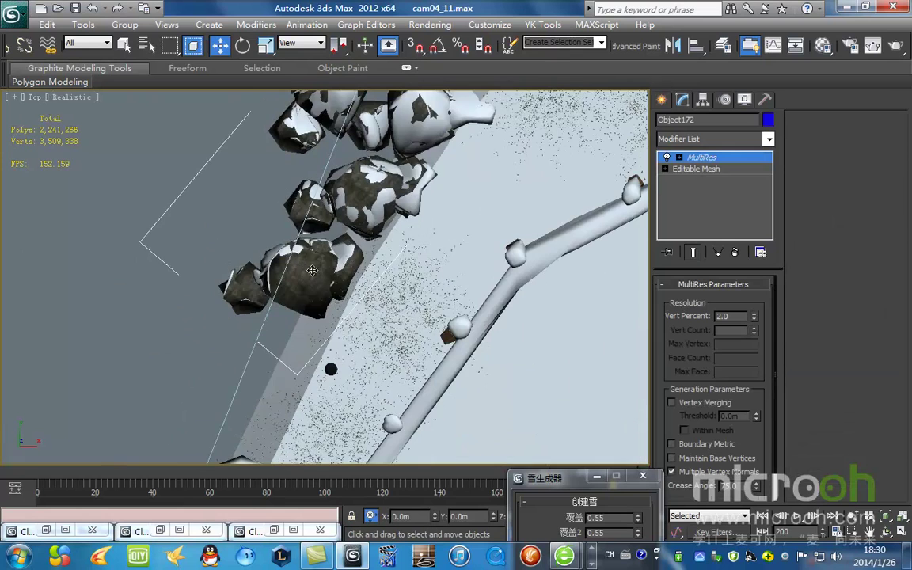
right_click(343, 241)
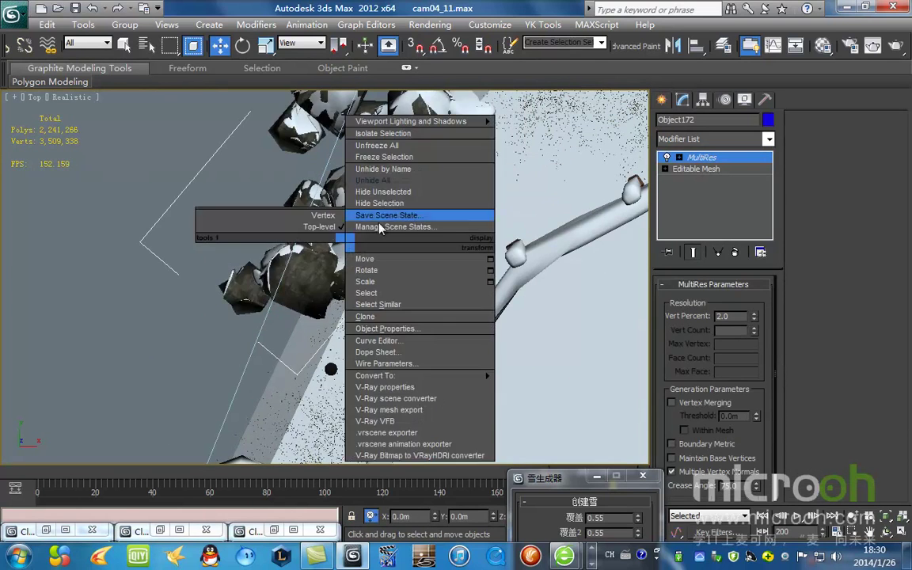
click(380, 213)
Step: Clone the rock snow mesh as one instance over the shrubs beside the fence
click(307, 266)
scroll(308, 267, down, 5)
key(F3)
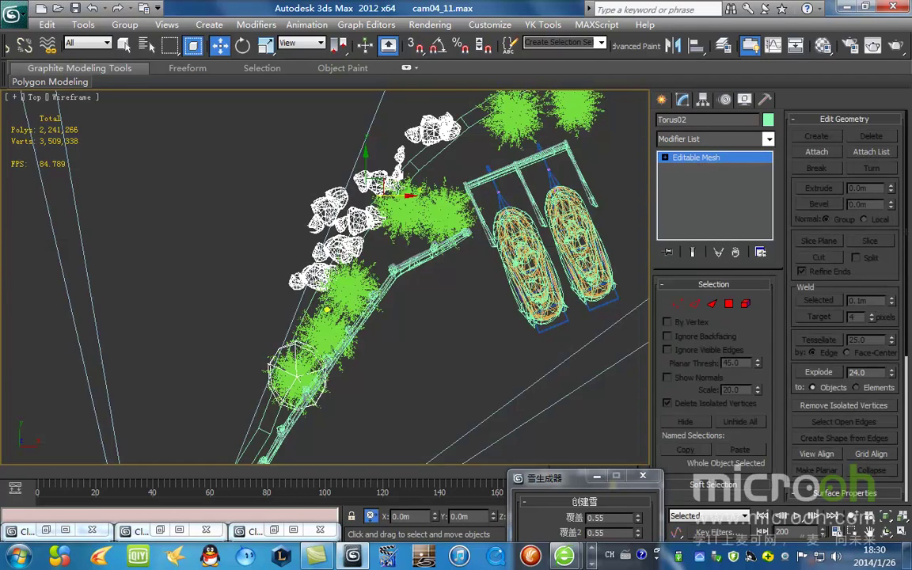
scroll(422, 299, up, 2)
shift+drag(408, 136, 448, 167)
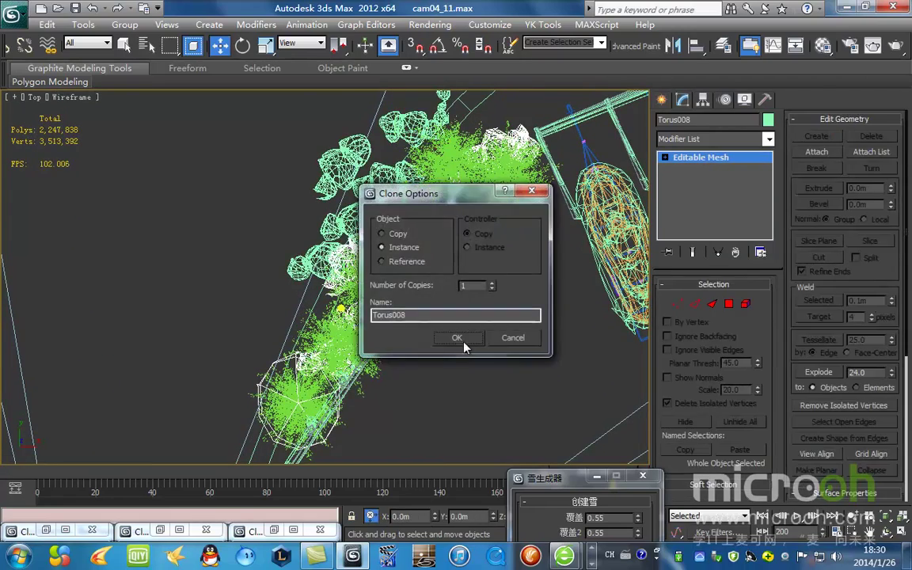
click(457, 338)
Step: Raise the cloned snow mesh above the shrubs and check it through Camera04
alt+middle_drag(461, 344, 404, 283)
key(F3)
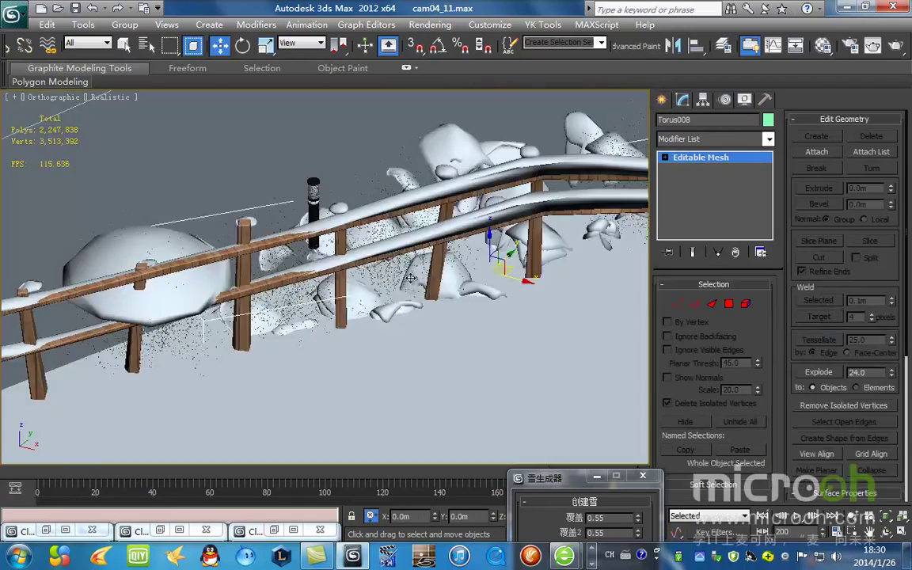
mouse_move(481, 236)
mouse_down()
mouse_move(482, 147)
mouse_move(478, 164)
mouse_up()
key(c)
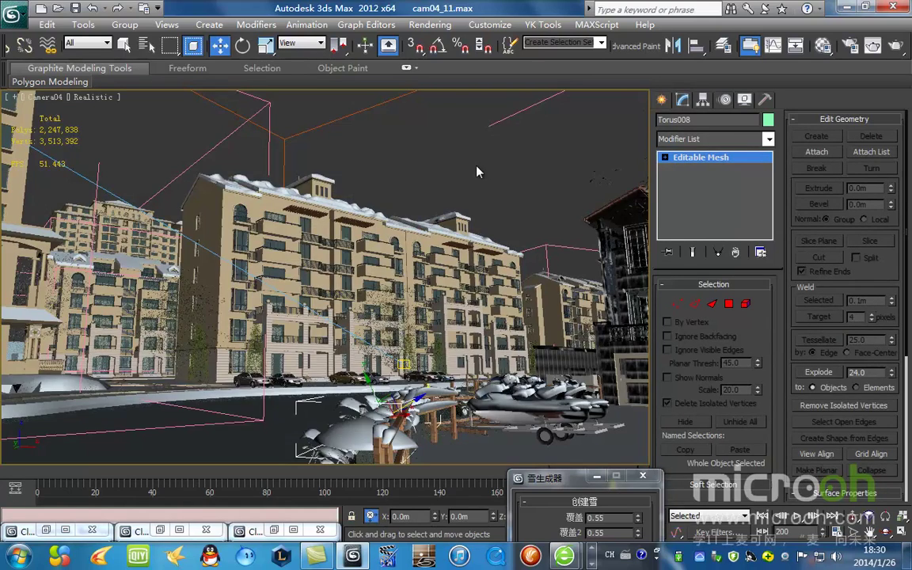
key(F3)
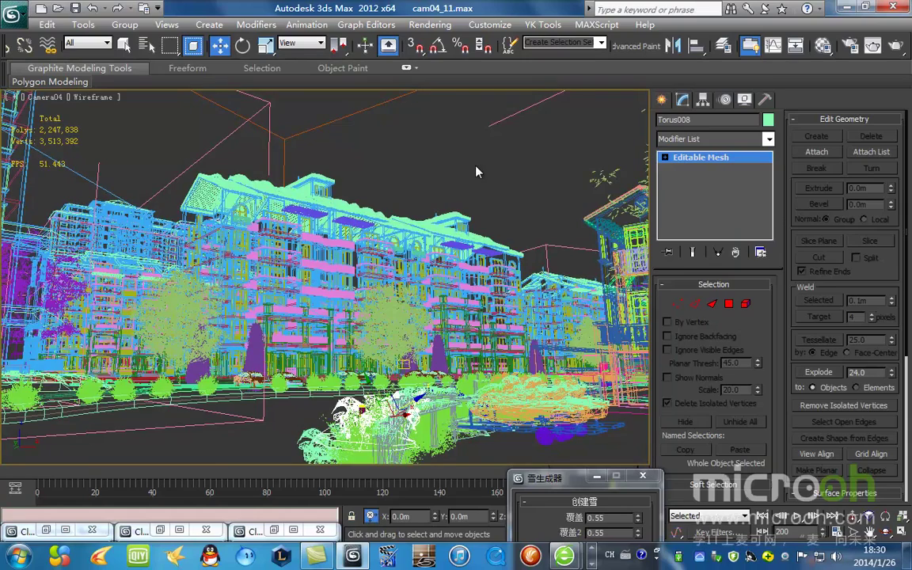
Step: Delete the cloned snow mesh from the shrubs in the top view
key(t)
key(z)
scroll(415, 231, down, 3)
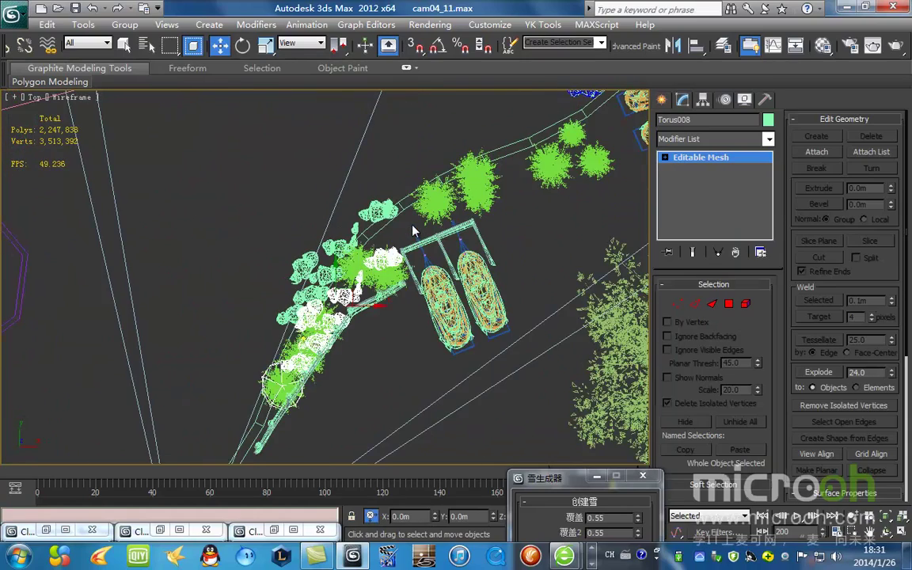
key(Delete)
Step: Select three shrubs, two by the rocks and fence and one beyond the boats, and isolate them
scroll(373, 307, up, 3)
click(397, 229)
middle_drag(475, 192, 413, 323)
ctrl+click(412, 265)
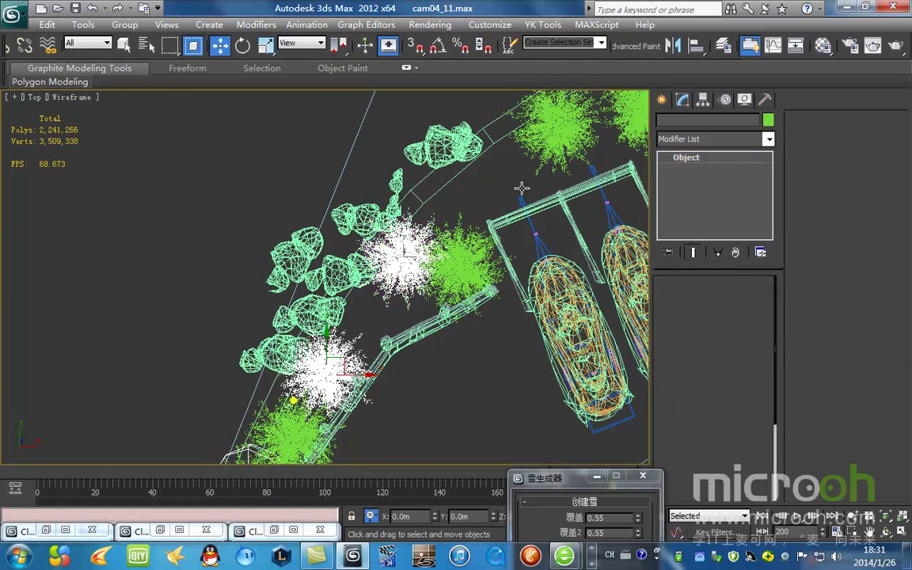
ctrl+click(566, 126)
scroll(522, 187, down, 4)
key(alt+q)
Step: Inspect the object properties of one isolated shrub proxy and close them without changes
alt+middle_drag(370, 306, 410, 286)
key(t)
click(414, 281)
click(314, 329)
right_click(382, 337)
click(471, 355)
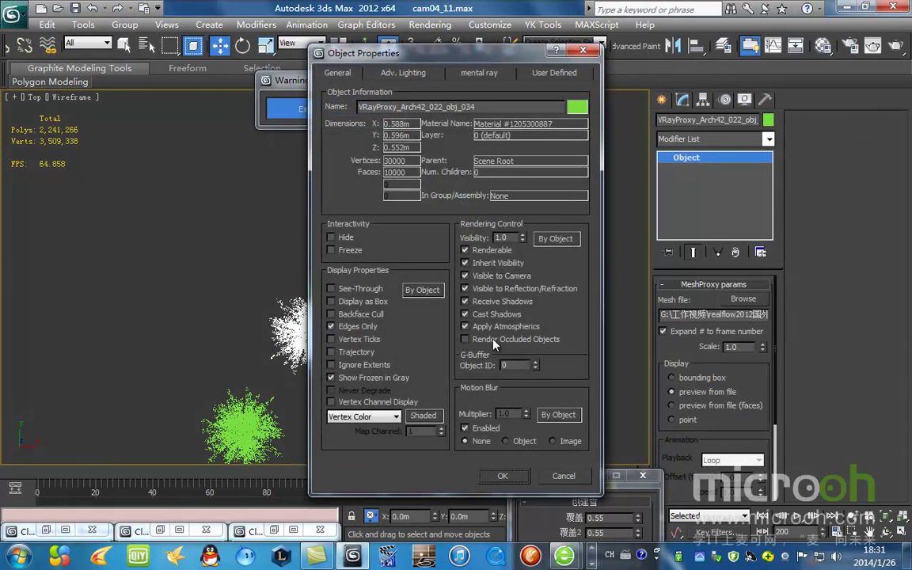
click(559, 481)
Step: Move the snow generator dialog clear of the isolated shrubs
drag(568, 481, 595, 121)
middle_drag(435, 349, 501, 234)
scroll(500, 235, down, 4)
drag(596, 119, 30, 290)
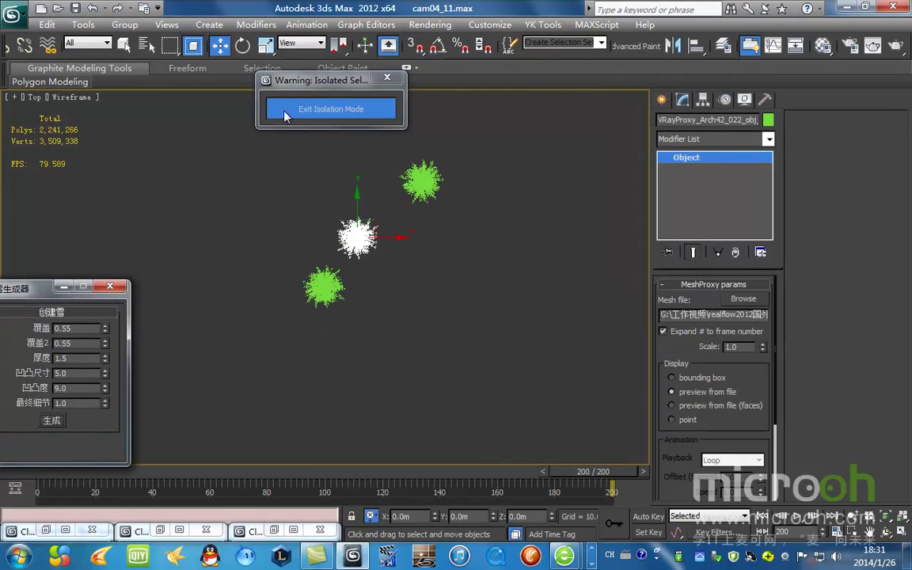
Step: Draw a sphere of about 1 m radius centred on the lowest isolated shrub in the top view
drag(274, 78, 105, 82)
click(547, 194)
scroll(377, 291, up, 5)
middle_drag(377, 292, 483, 307)
scroll(452, 297, up, 2)
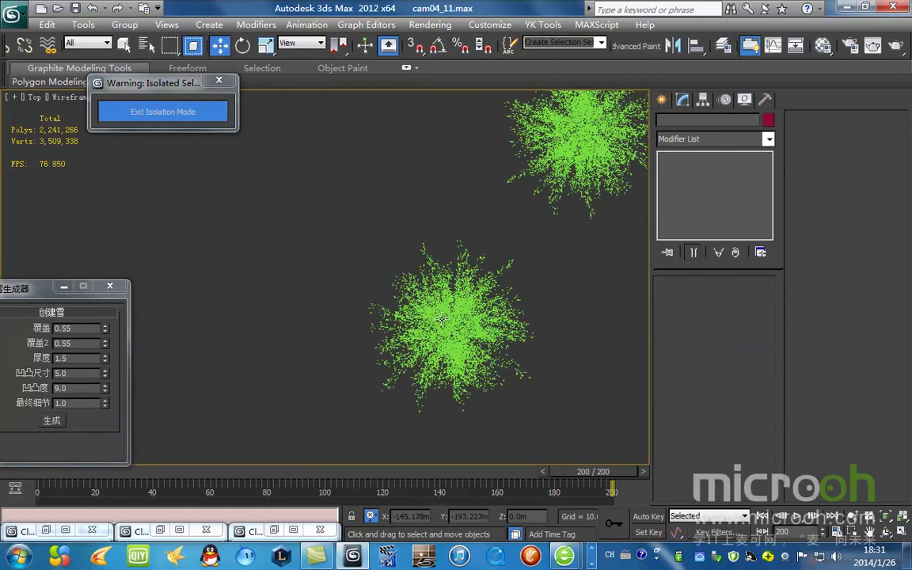
click(429, 282)
click(662, 102)
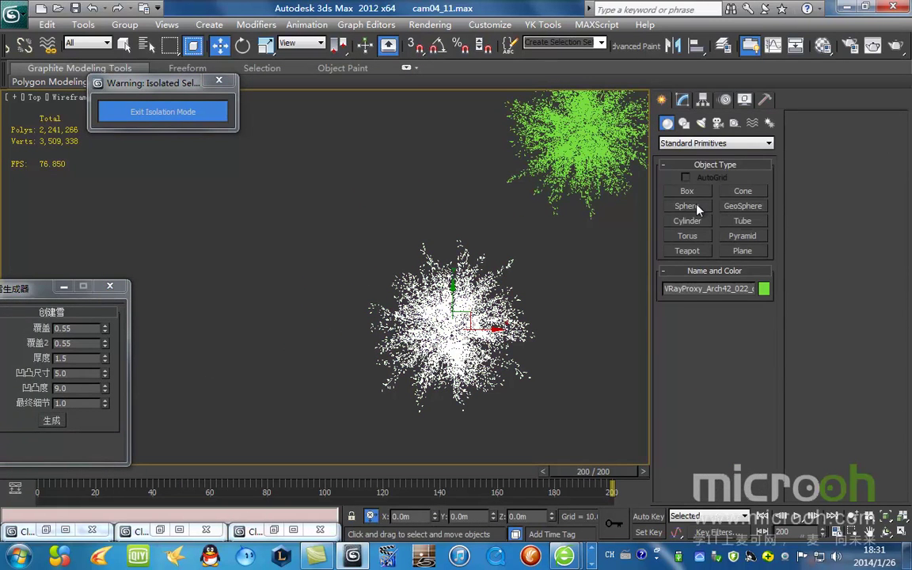
click(687, 206)
middle_drag(529, 358, 492, 303)
drag(400, 277, 442, 380)
Step: Set the new sphere's segments to 8
click(680, 102)
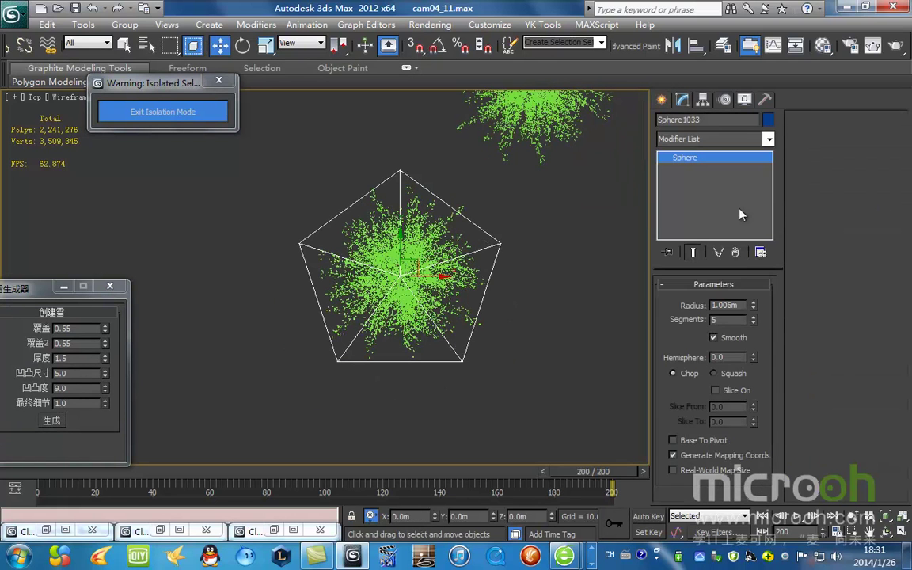
drag(753, 316, 757, 301)
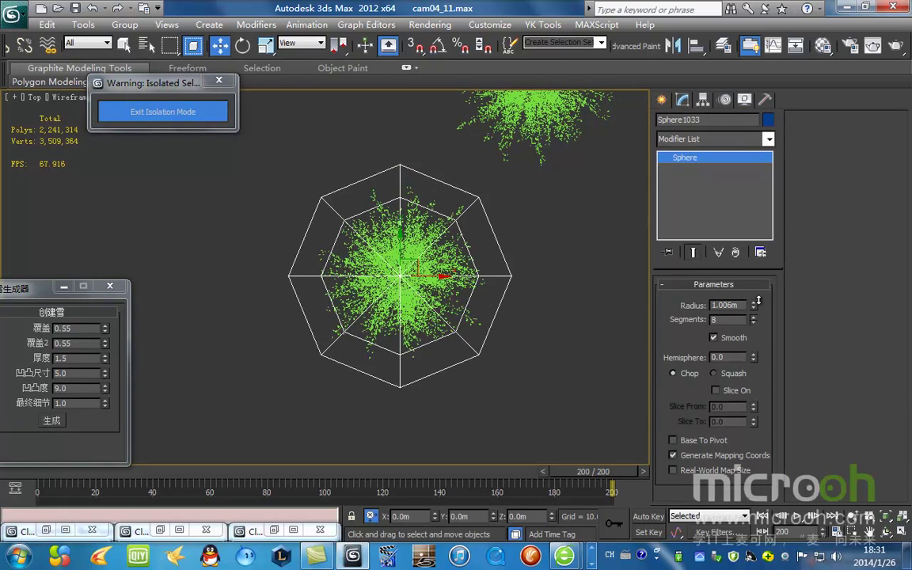
click(125, 47)
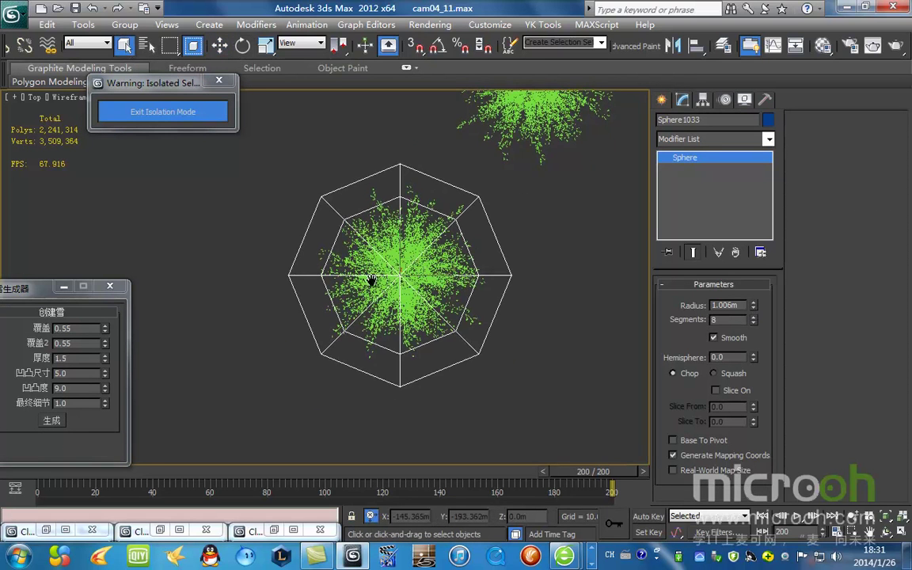
Step: Stretch the sphere vertically in the front view and lower it so its upper half surrounds the shrub
scroll(349, 250, down, 3)
key(f)
scroll(390, 315, down, 3)
key(r)
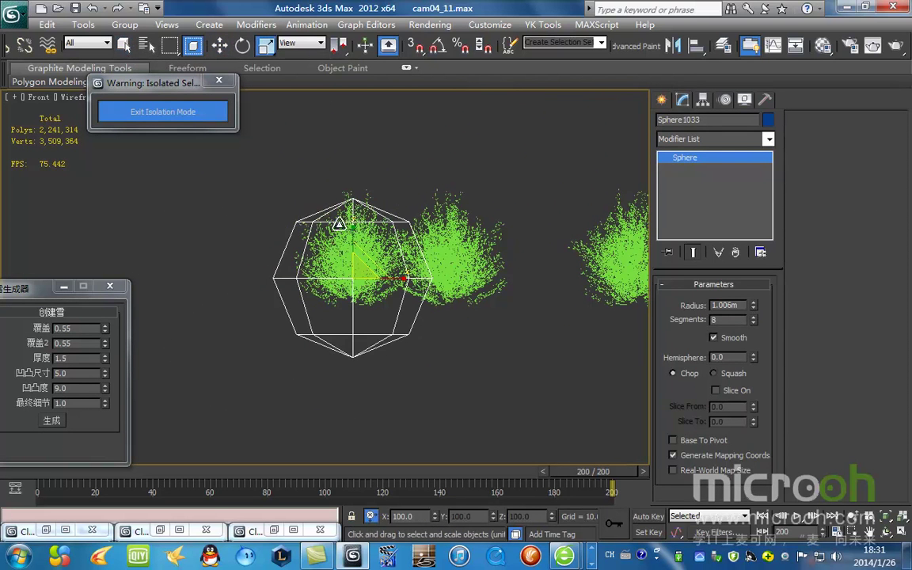
drag(353, 233, 353, 274)
key(e)
key(w)
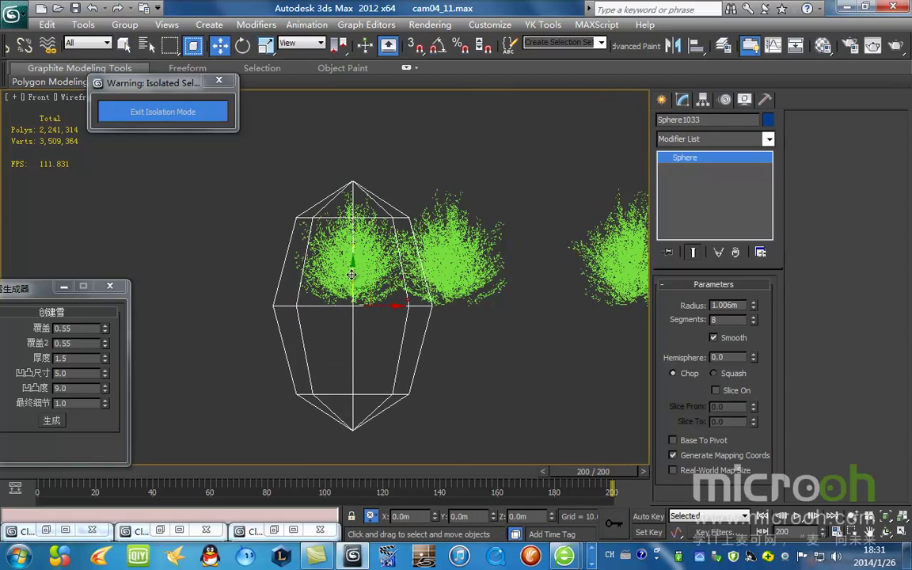
Step: Scale the sphere down uniformly so its width roughly matches the shrub's
scroll(352, 274, down, 4)
scroll(363, 270, up, 5)
mouse_move(336, 253)
alt+middle_down()
mouse_move(363, 271)
mouse_move(346, 277)
mouse_move(366, 261)
alt+middle_up()
key(F3)
key(r)
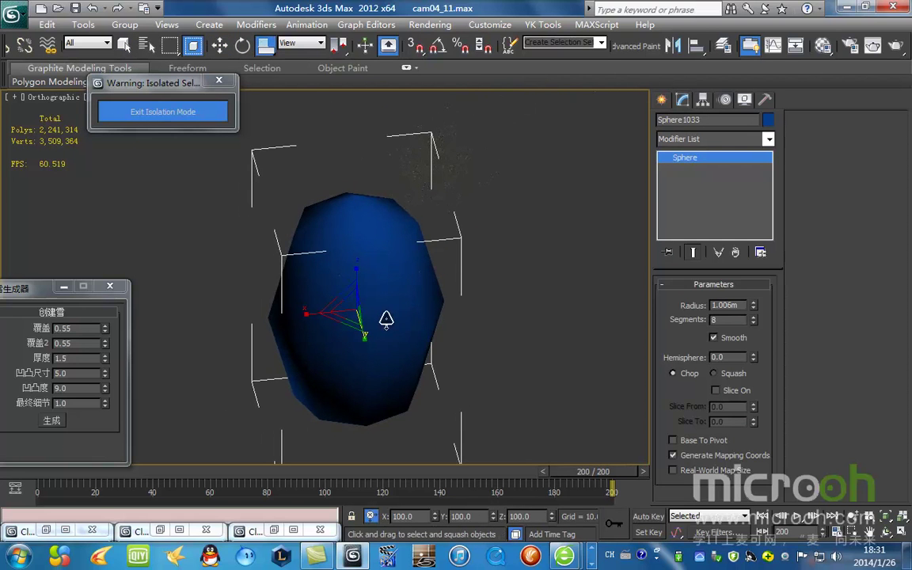
key(t)
key(z)
drag(264, 49, 267, 69)
middle_drag(421, 379, 436, 253)
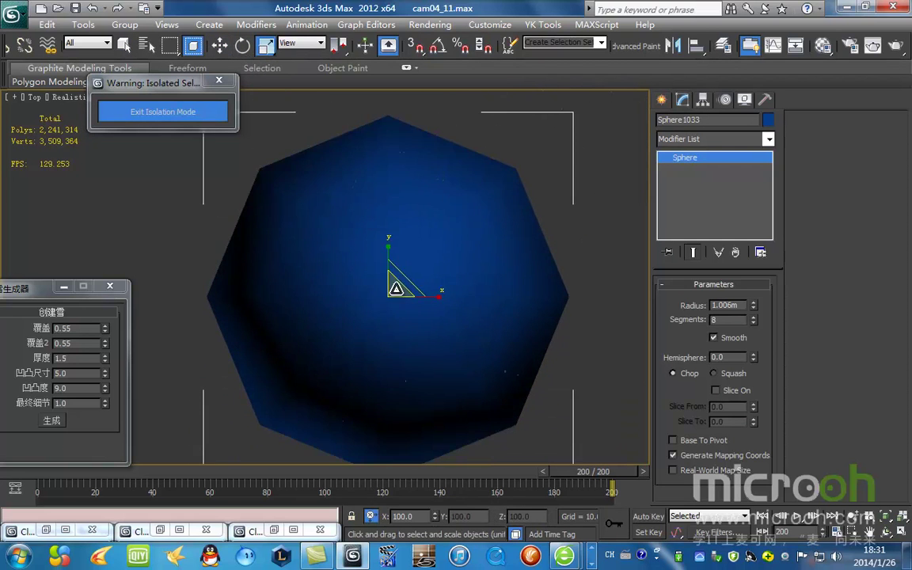
scroll(396, 289, down, 3)
alt+middle_drag(421, 332, 438, 210)
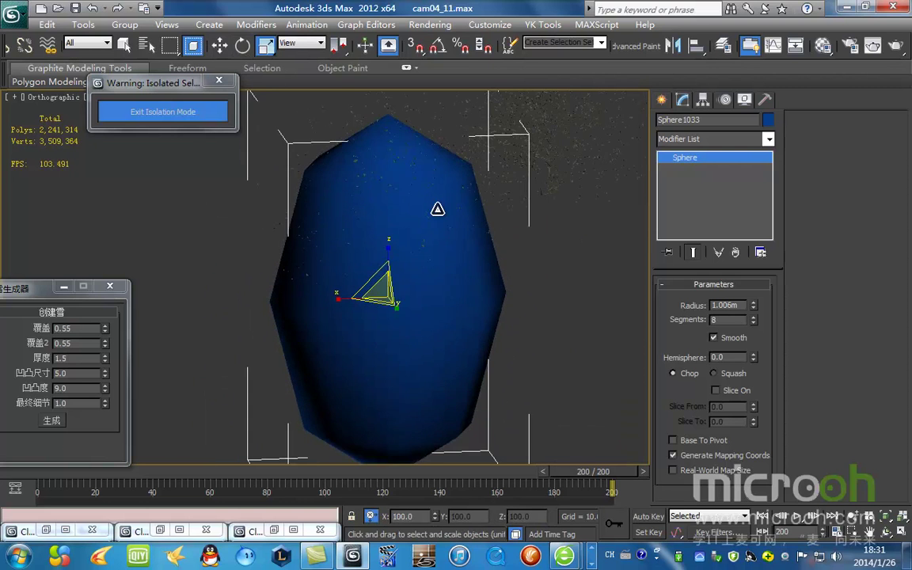
scroll(437, 209, down, 4)
key(F3)
scroll(388, 225, up, 2)
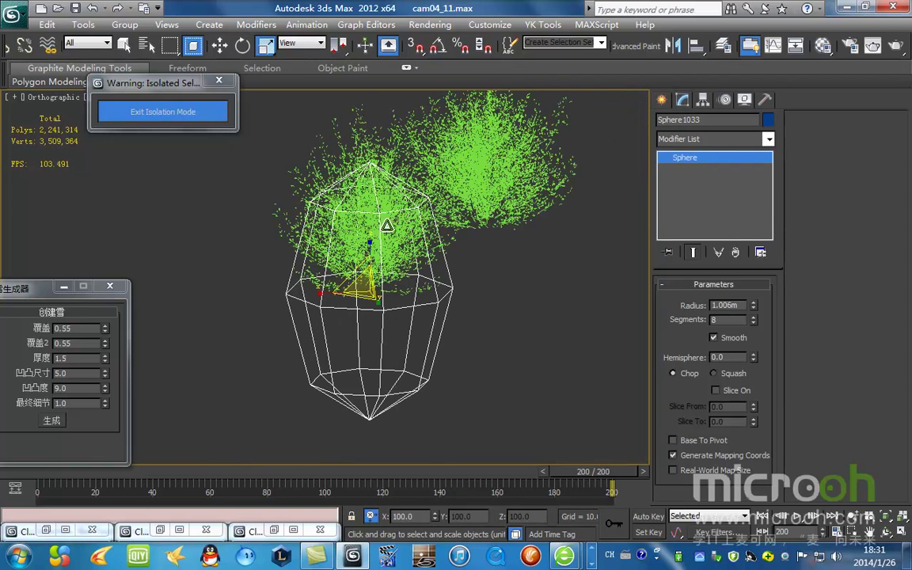
Step: Raise the sphere in the front view so its upper half encloses the shrub's crown
click(220, 48)
key(f)
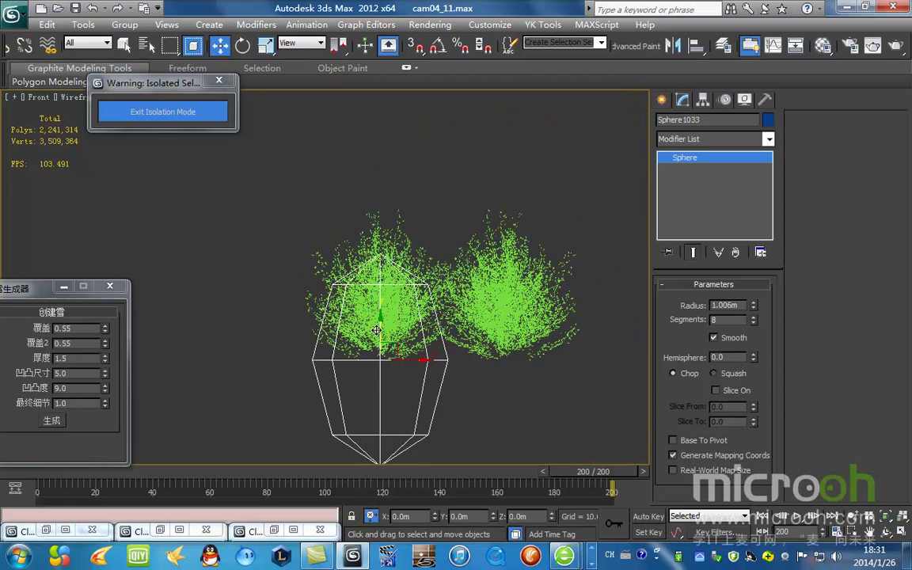
drag(377, 331, 379, 283)
scroll(380, 286, down, 4)
Step: Slightly adjust the sphere's overall size with uniform scaling in the shaded top view
key(t)
scroll(383, 290, down, 2)
key(F3)
middle_drag(369, 346, 415, 303)
key(r)
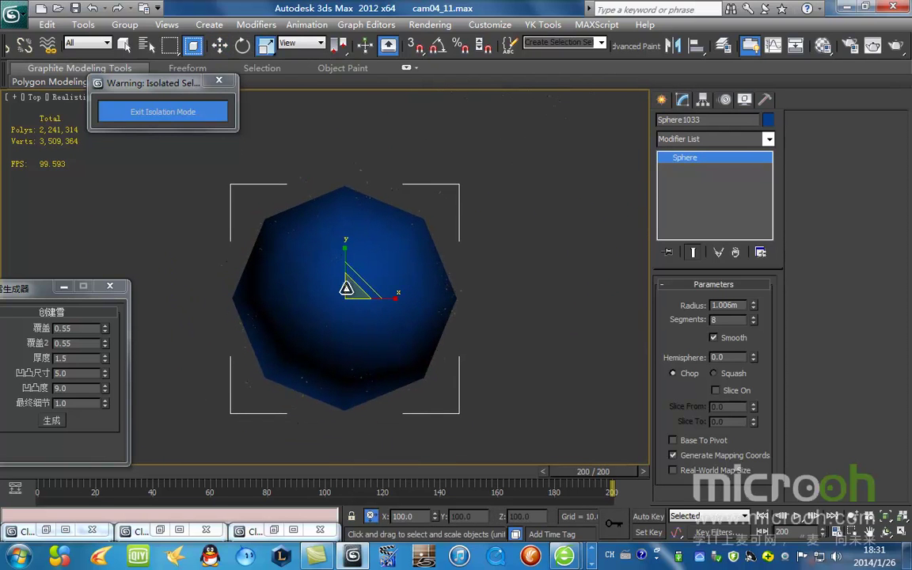
drag(348, 293, 354, 287)
scroll(354, 286, down, 6)
click(218, 47)
scroll(439, 284, up, 2)
mouse_move(406, 339)
alt+middle_down()
mouse_move(440, 284)
mouse_move(322, 353)
mouse_move(339, 346)
mouse_move(353, 389)
alt+middle_up()
key(F3)
key(t)
scroll(349, 344, down, 5)
scroll(349, 344, up, 4)
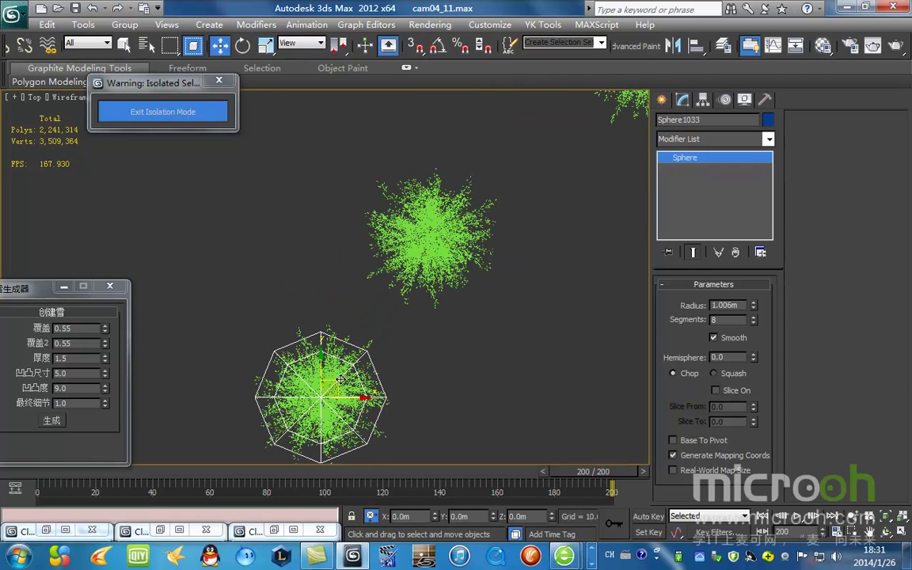
shift+drag(339, 379, 448, 221)
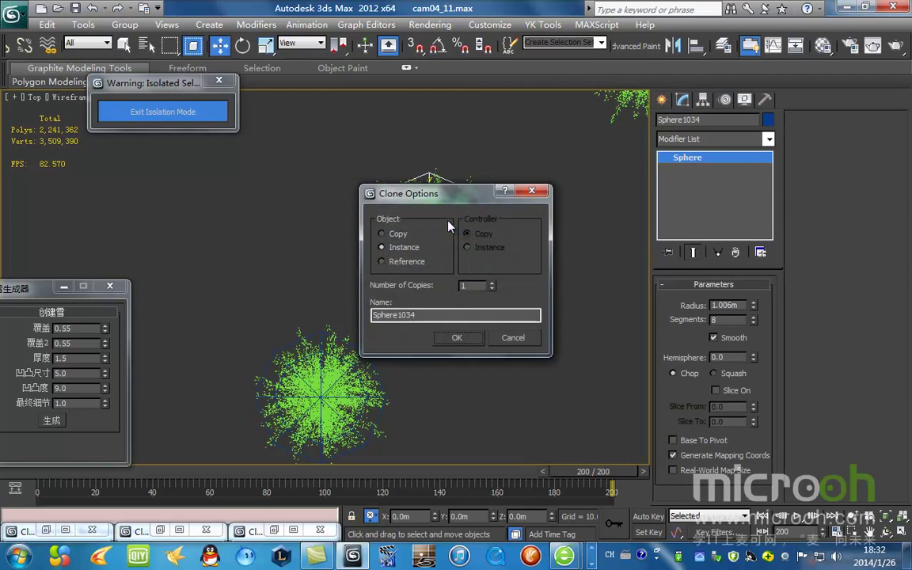
click(519, 342)
Step: Generate a snow mesh on top of the sphere with the snow generator's current settings
middle_drag(459, 372, 459, 305)
scroll(458, 305, down, 2)
drag(37, 293, 706, 223)
alt+middle_drag(358, 313, 341, 223)
key(F3)
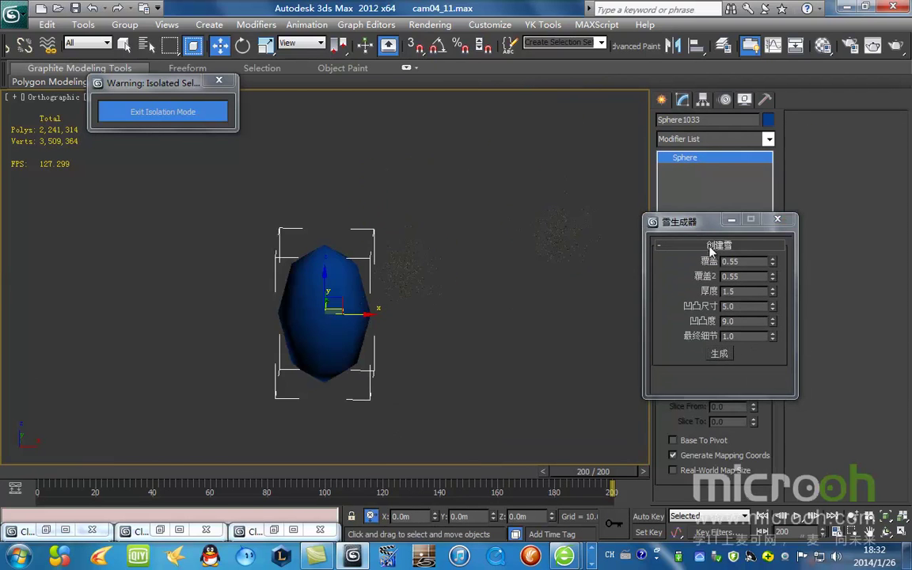
drag(707, 220, 461, 185)
click(475, 316)
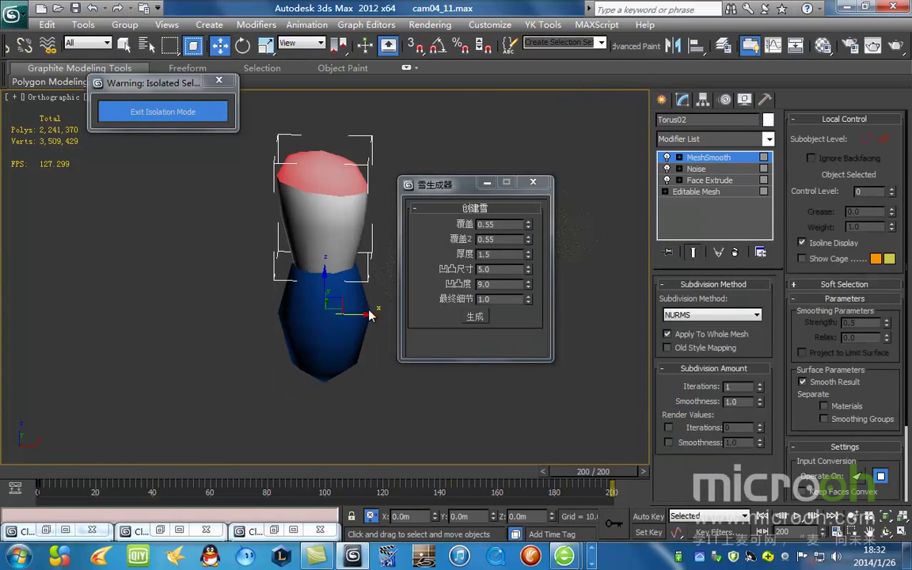
Step: Set the Face Extrude amount of the generated snow cap to 0.09
click(713, 181)
drag(748, 316, 739, 377)
scroll(353, 274, up, 5)
key(F3)
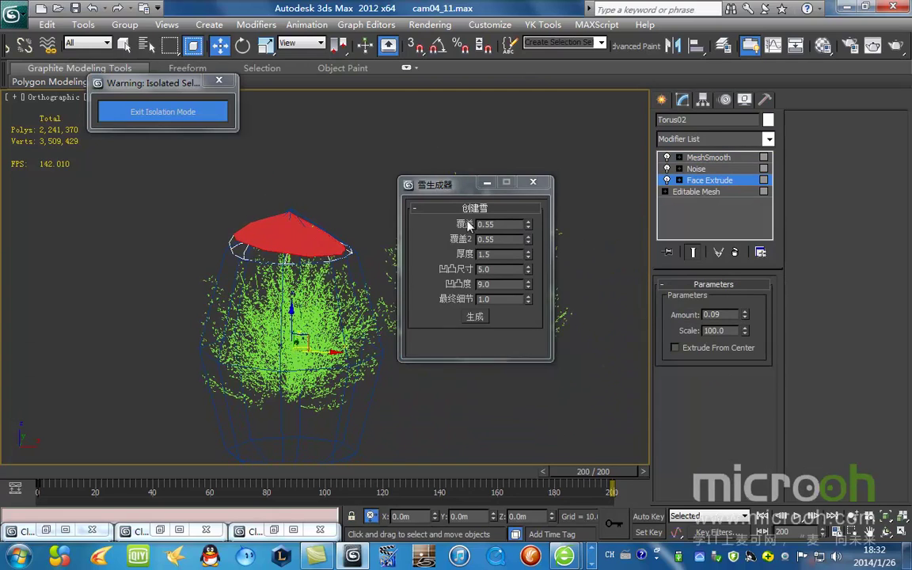
drag(451, 187, 525, 193)
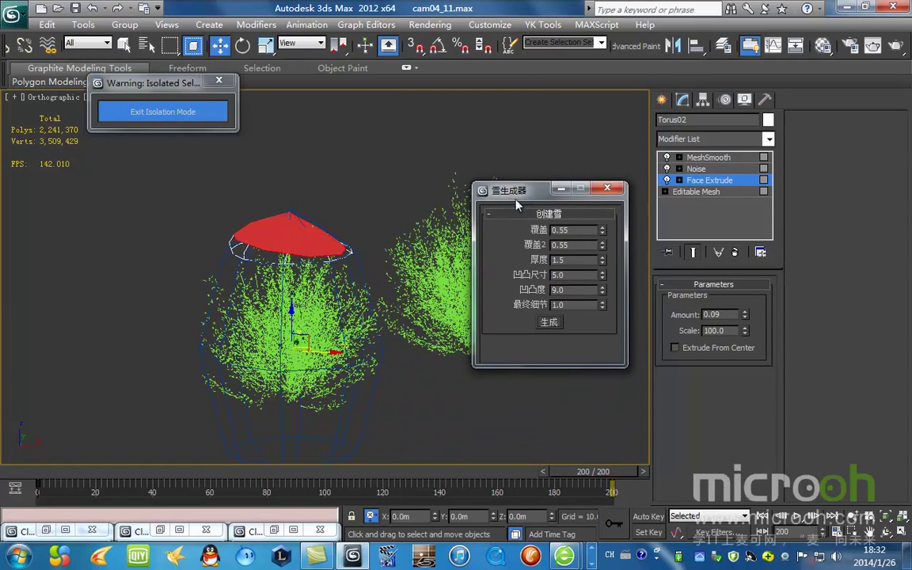
middle_drag(372, 286, 381, 256)
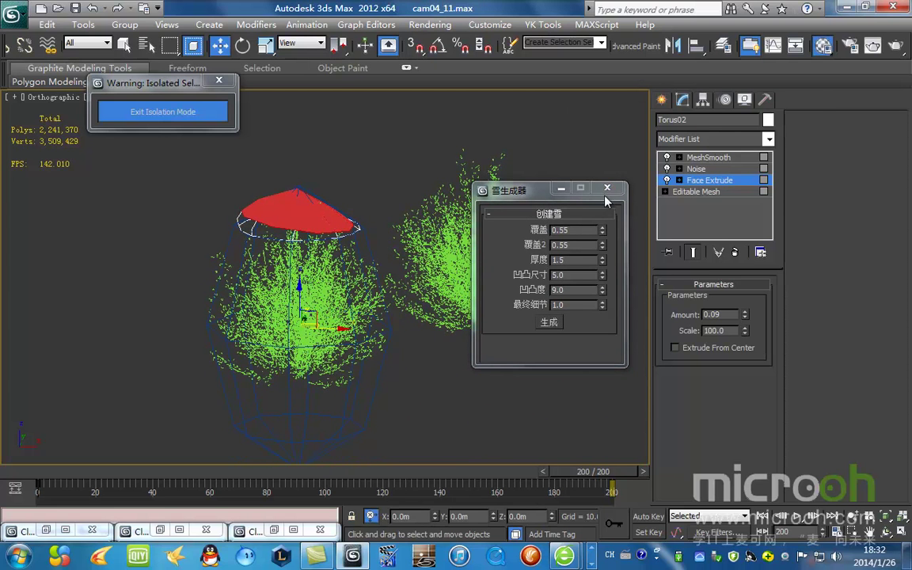
Step: Open the Material Editor, activate an unused sample slot in its first row, and minimize the editor
key(m)
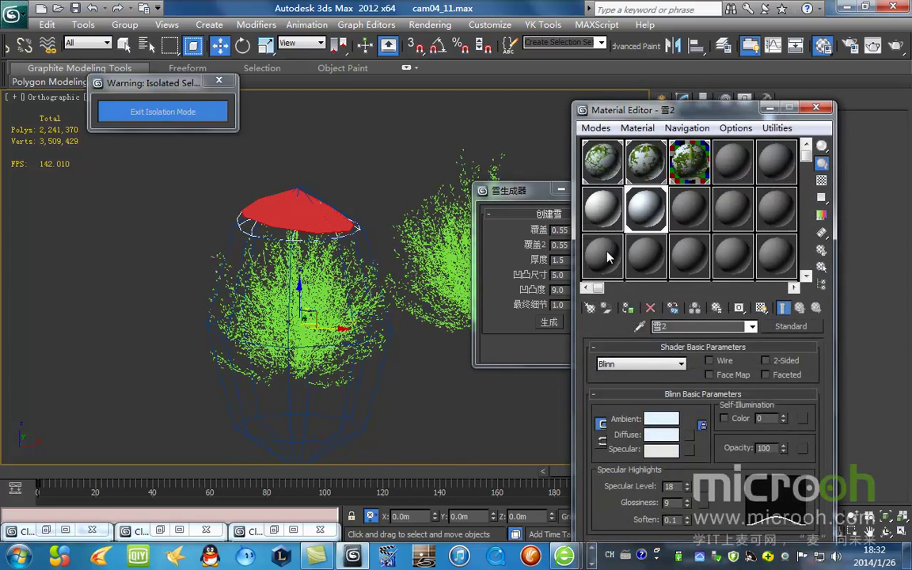
click(737, 164)
click(773, 107)
Step: Select the sphere with its snow cap and clone the pair onto each of the other two isolated shrubs
scroll(317, 252, up, 5)
scroll(362, 303, down, 5)
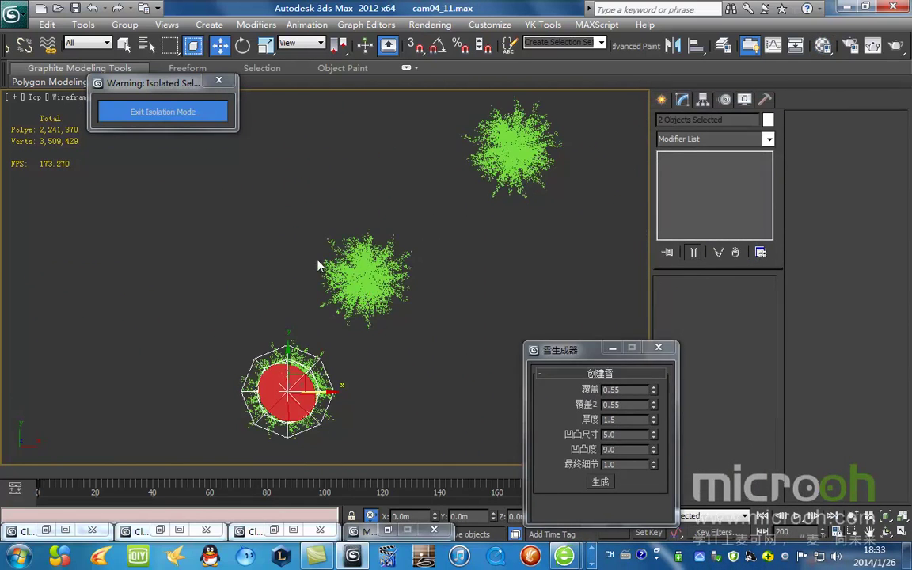
mouse_move(347, 368)
middle_down()
mouse_move(388, 312)
mouse_move(343, 358)
middle_up()
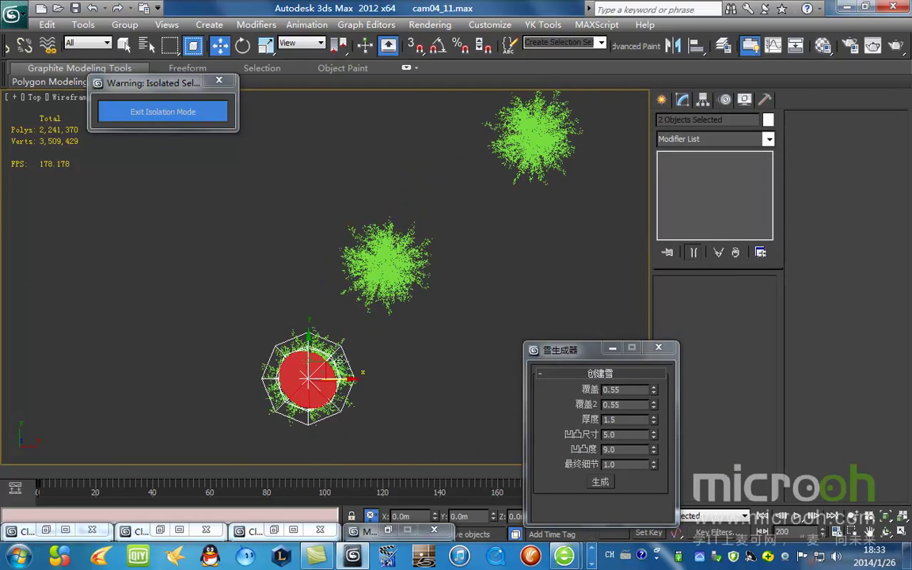
click(592, 564)
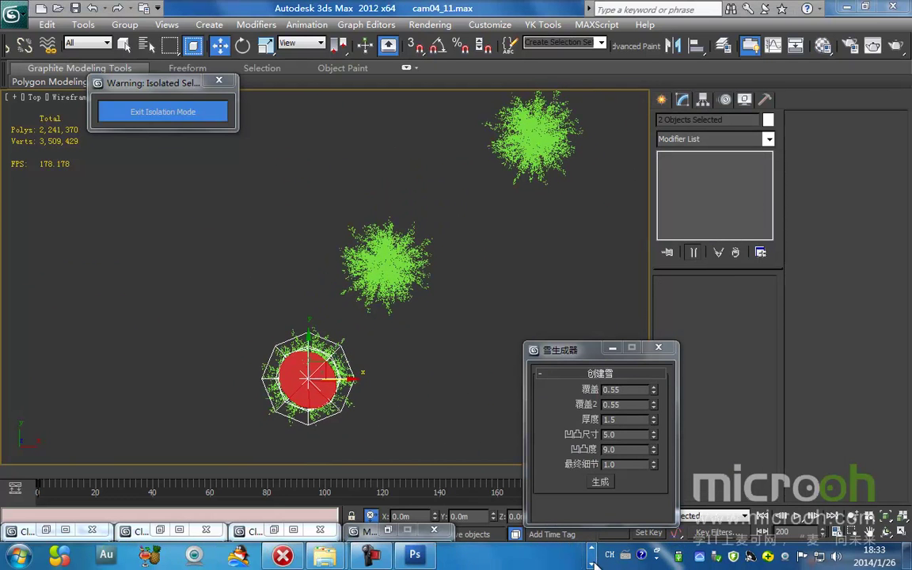
scroll(359, 337, up, 2)
mouse_move(335, 352)
middle_down()
mouse_move(360, 336)
mouse_move(331, 367)
middle_up()
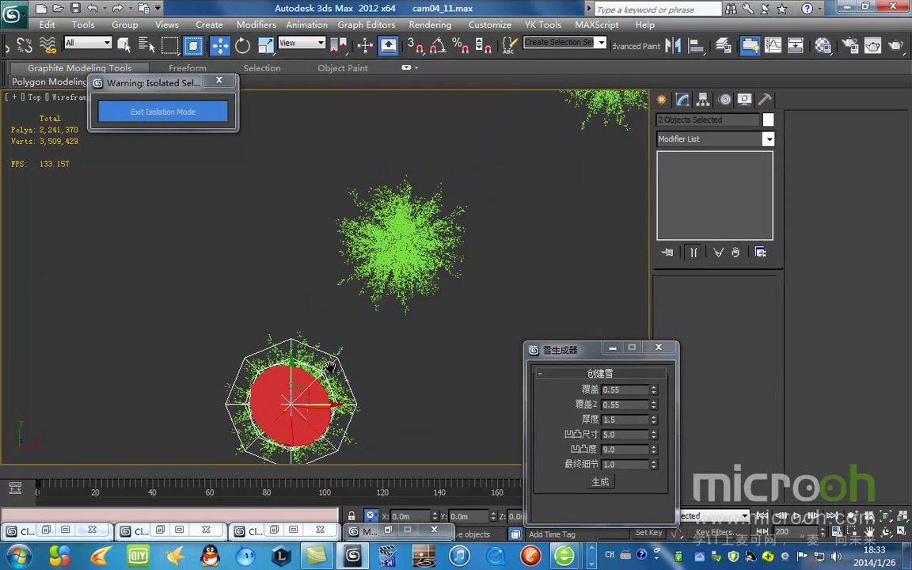
shift+drag(311, 390, 427, 230)
click(467, 338)
middle_drag(507, 241, 325, 391)
mouse_move(237, 372)
shift+mouse_down()
mouse_move(395, 242)
mouse_move(437, 184)
shift+mouse_up()
click(460, 338)
scroll(431, 282, down, 3)
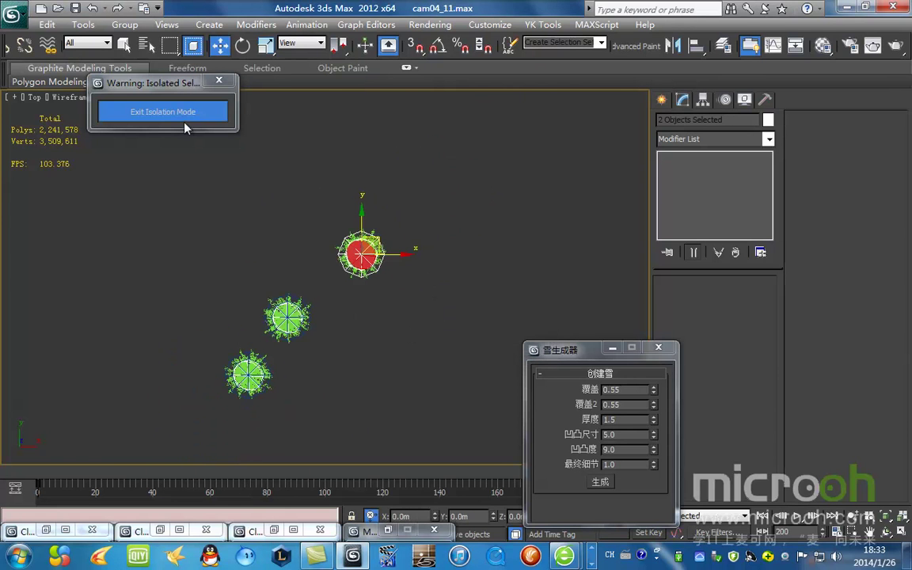
Step: Exit isolation mode and clone the sphere and snow cap pair onto two more shrubs in the top view
click(183, 120)
mouse_move(296, 305)
shift+mouse_down()
mouse_move(529, 230)
mouse_move(525, 237)
shift+mouse_up()
click(409, 302)
middle_drag(536, 252, 367, 268)
mouse_move(351, 263)
shift+mouse_down()
mouse_move(197, 306)
mouse_move(202, 299)
shift+mouse_up()
click(457, 338)
Step: Check the cloned snow caps in the shaded Camera04 view with the snow generator dialog moved aside
key(c)
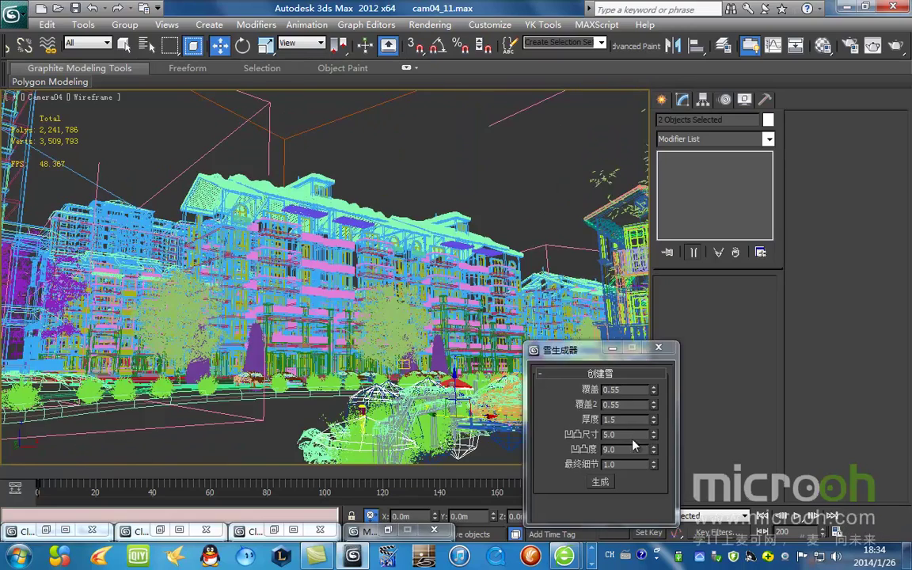
drag(590, 352, 812, 236)
key(F3)
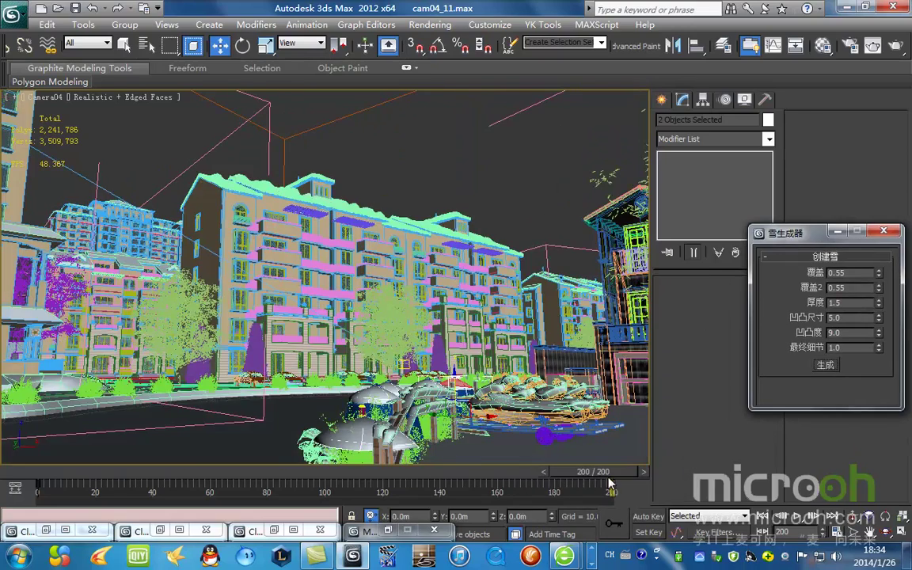
mouse_move(608, 479)
mouse_down()
mouse_move(282, 475)
mouse_move(626, 477)
mouse_up()
Step: Delete the blue helper spheres under the snow caps of the three shrubs beside and beyond the boats
key(t)
key(z)
scroll(409, 268, down, 1)
scroll(406, 330, up, 1)
key(F3)
middle_drag(416, 348, 434, 259)
scroll(434, 259, down, 4)
mouse_move(387, 325)
middle_down()
mouse_move(488, 252)
mouse_move(495, 183)
middle_up()
click(466, 256)
scroll(515, 254, up, 6)
key(F3)
middle_drag(523, 267, 338, 280)
click(383, 256)
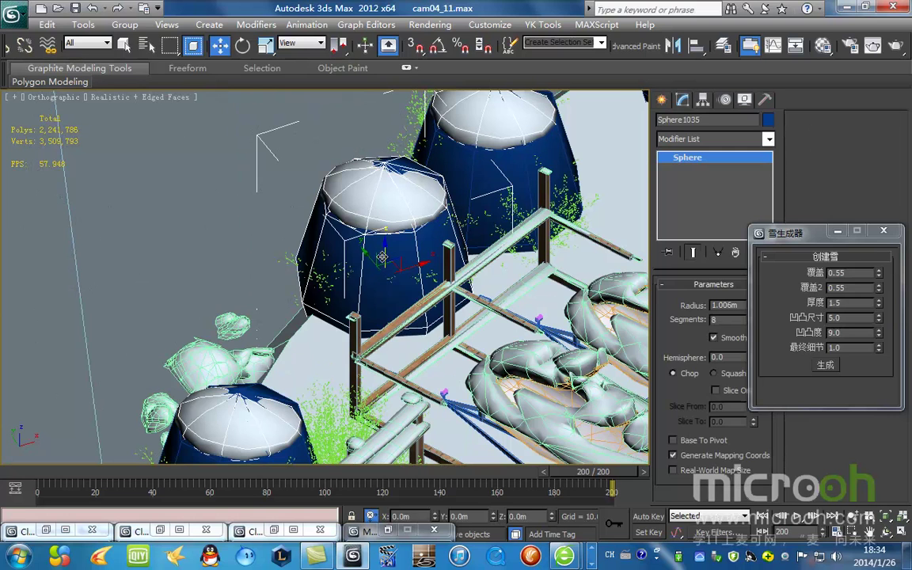
key(Delete)
click(505, 174)
key(Delete)
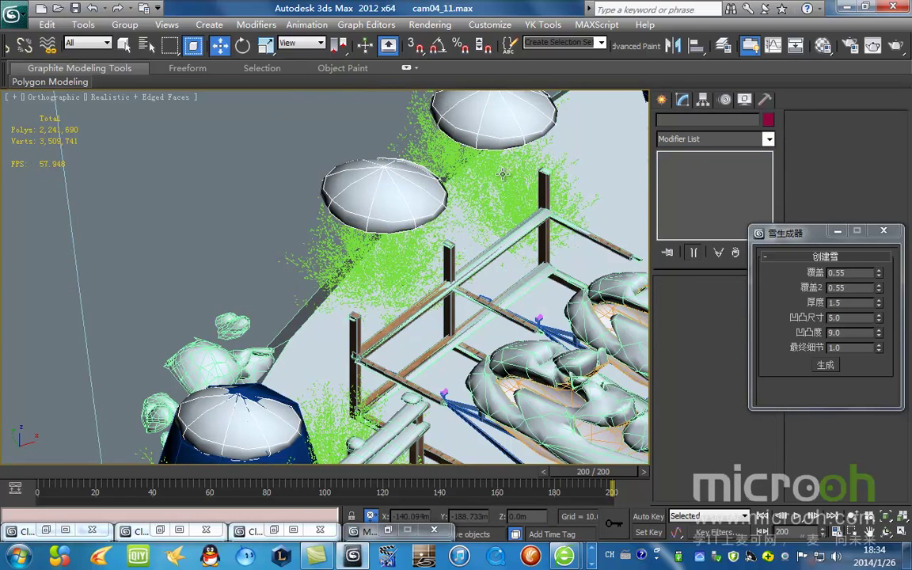
middle_drag(523, 229, 385, 333)
click(480, 234)
key(Delete)
Step: Delete the remaining two blue helper spheres under the snow caps beside the rocks and railing
middle_drag(476, 182, 386, 333)
scroll(386, 333, down, 3)
middle_drag(289, 366, 497, 185)
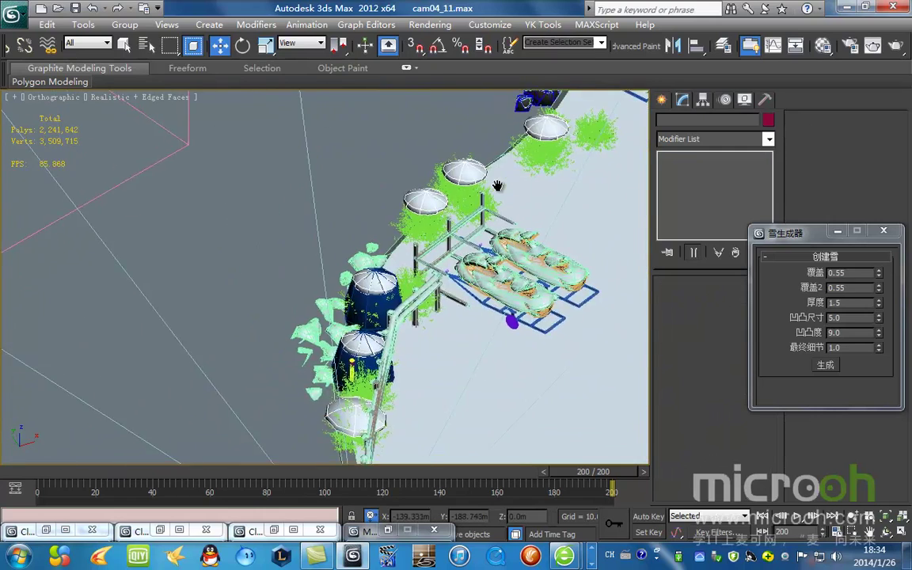
scroll(414, 306, up, 3)
middle_drag(426, 272, 411, 162)
click(405, 340)
key(Delete)
click(425, 220)
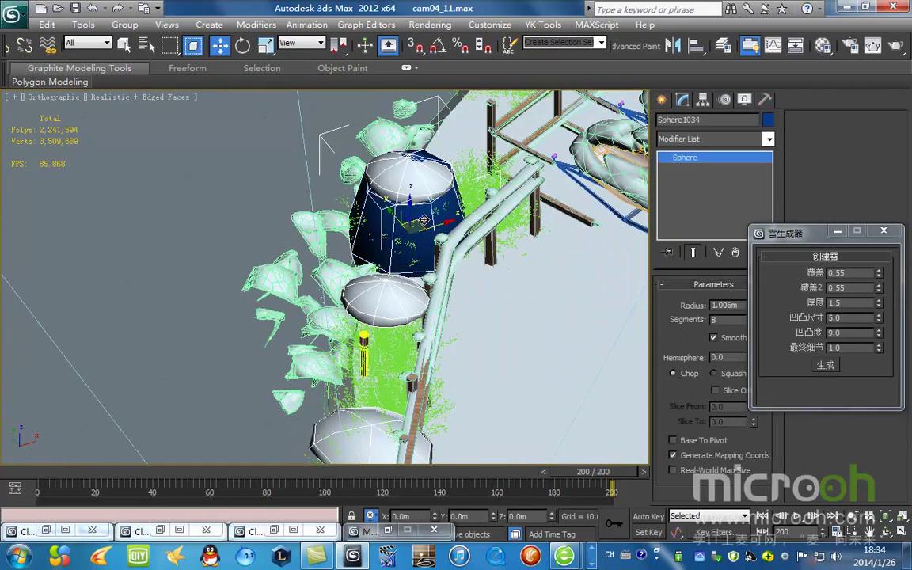
key(Delete)
Step: Restrict the selection filter to VRayProxy and isolate all the proxy objects in the scene
scroll(417, 228, down, 8)
alt+middle_drag(384, 252, 411, 261)
click(101, 43)
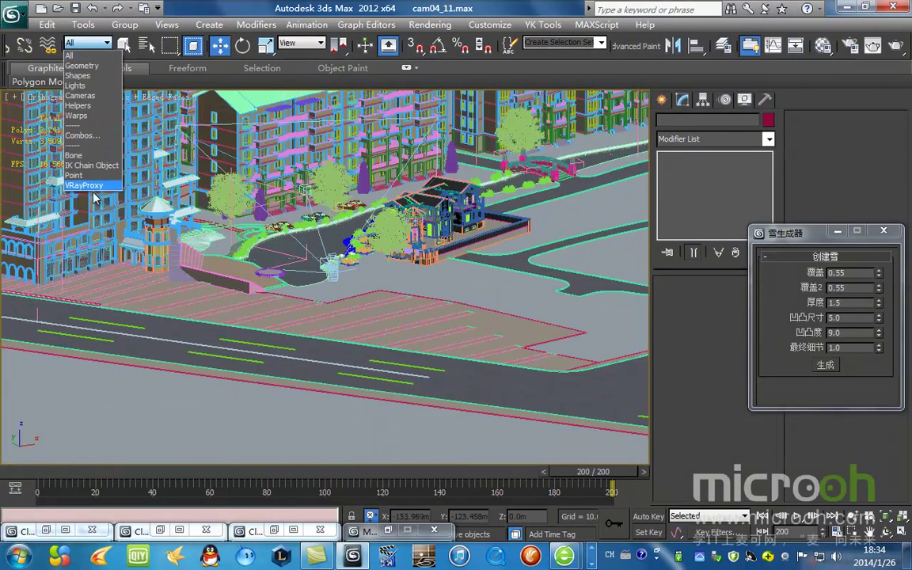
click(83, 185)
key(ctrl+a)
key(alt+q)
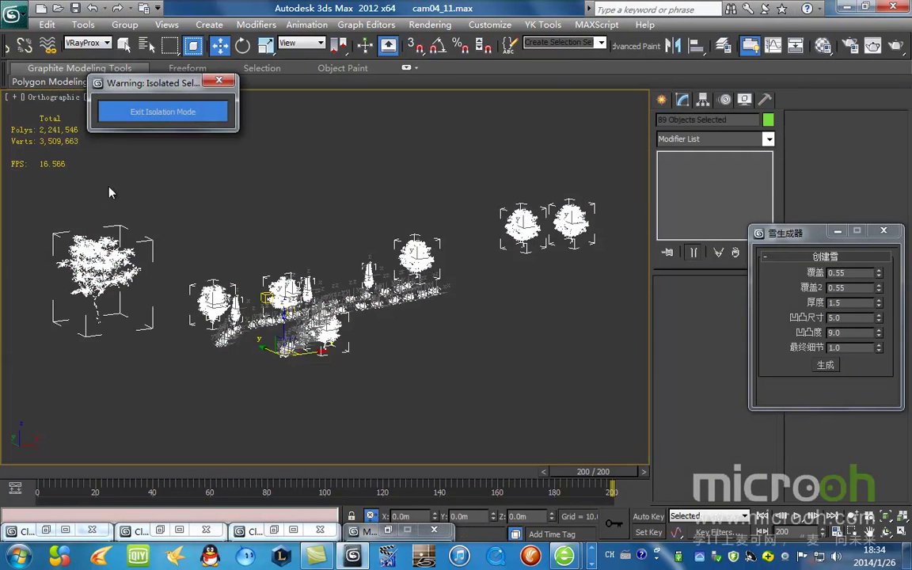
Step: Move the snow generator dialog out of the way and exit isolation mode with the proxies selected
drag(795, 237, 862, 388)
alt+middle_drag(356, 218, 341, 273)
click(190, 115)
scroll(341, 262, up, 5)
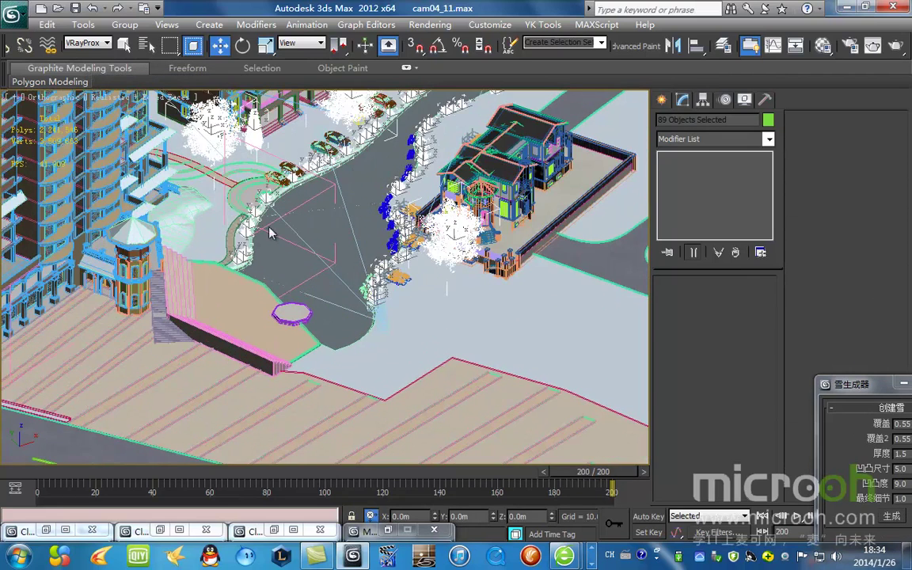
Step: Set the selection filter to All, add the snow-covered ground to the selected proxies and isolate them together
click(95, 45)
click(79, 54)
ctrl+click(410, 302)
key(alt+q)
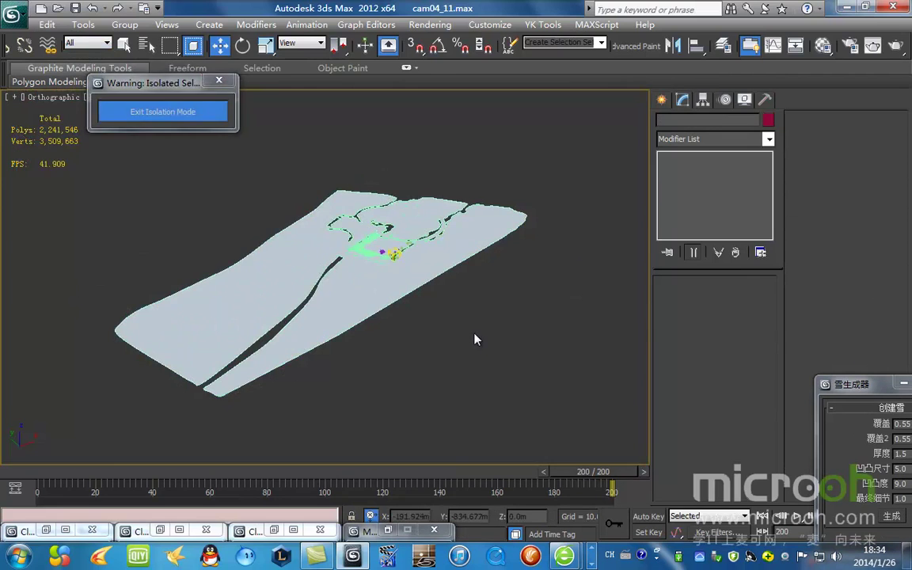
Step: Run the 高差种树 script on the selected proxies to drop the trees and shrubs onto the ground surface
key(f)
scroll(518, 330, up, 4)
middle_drag(434, 292, 312, 309)
scroll(490, 332, up, 4)
middle_drag(490, 332, 432, 344)
scroll(432, 344, up, 2)
drag(398, 309, 398, 194)
key(p)
key(F3)
middle_drag(503, 348, 462, 311)
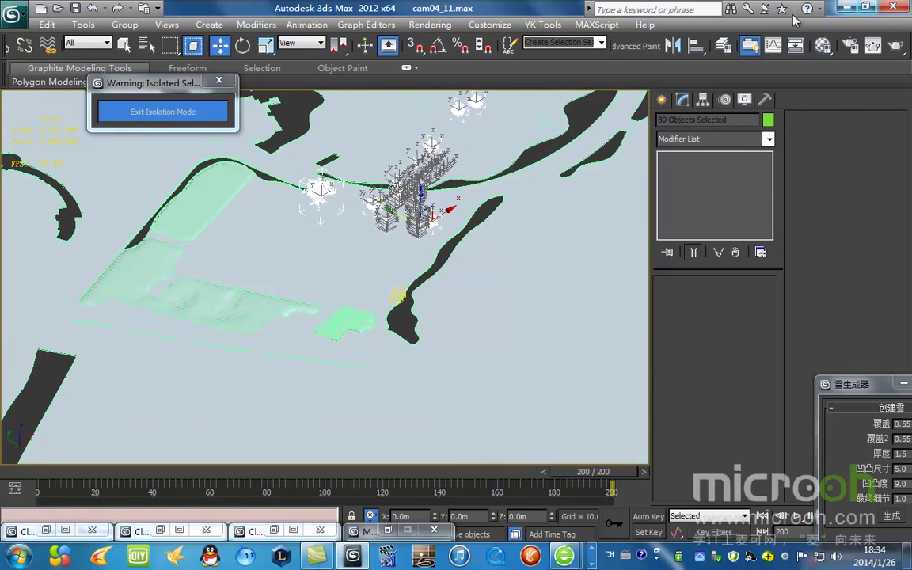
click(599, 26)
click(602, 74)
double_click(475, 85)
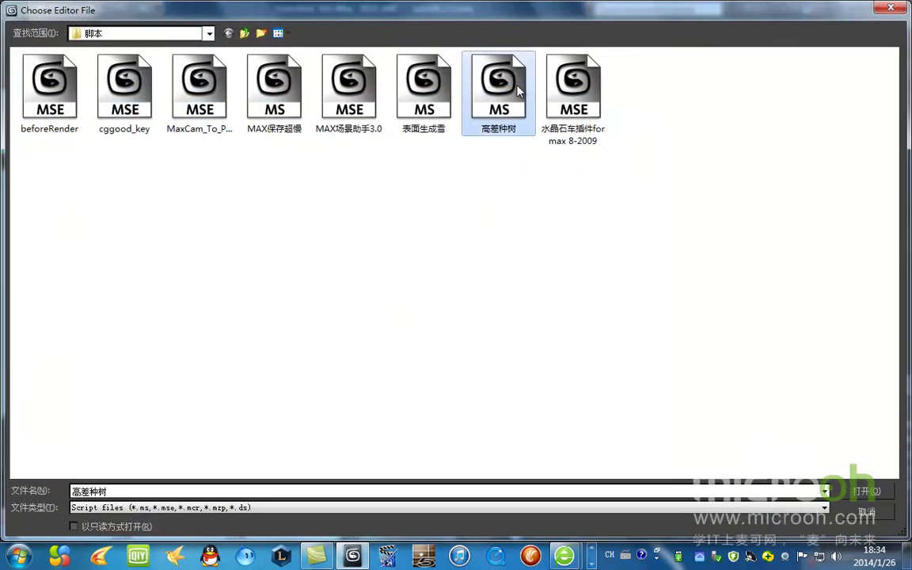
key(w)
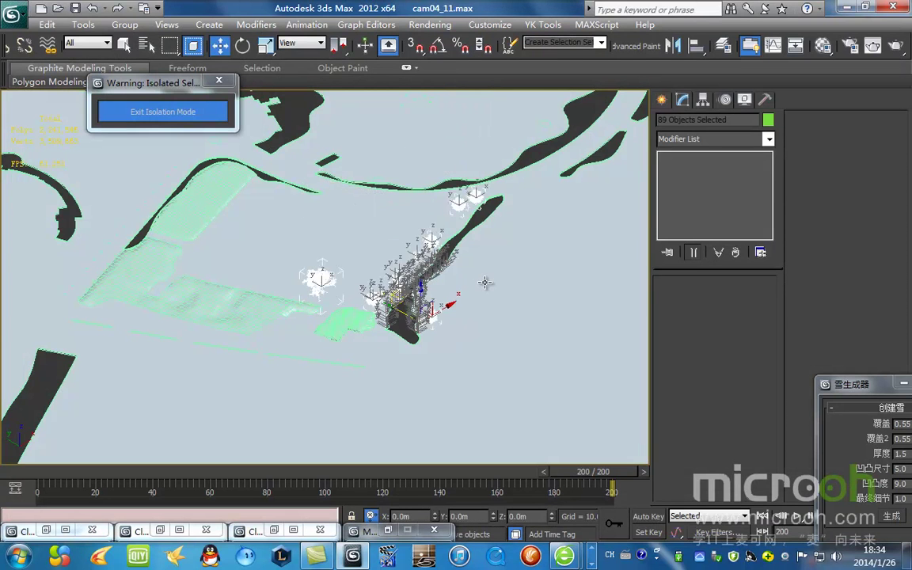
Step: Through Camera04, set the display of the green tree, shrub and conifer proxies to bounding box
key(f)
middle_drag(387, 283, 444, 258)
scroll(444, 258, up, 2)
scroll(444, 258, down, 3)
key(c)
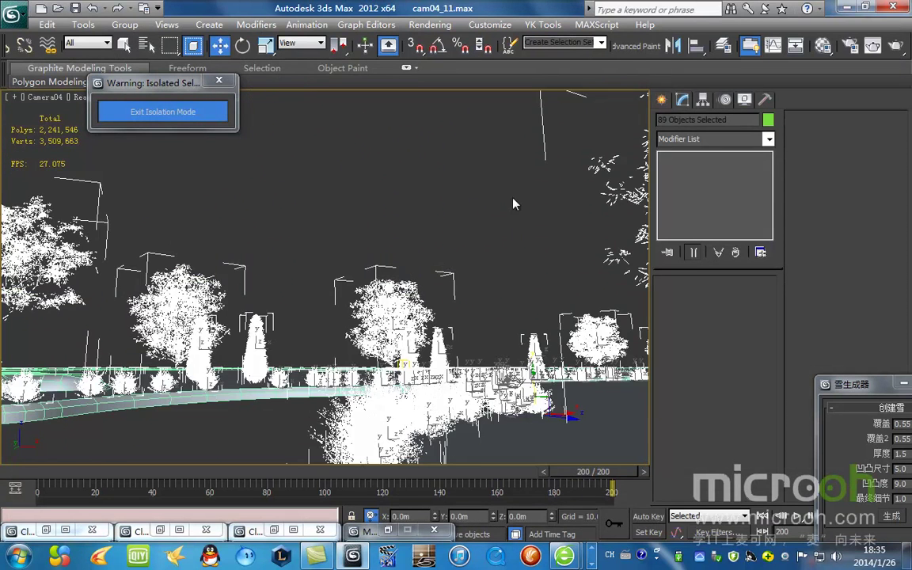
click(494, 178)
click(388, 309)
click(671, 378)
click(479, 387)
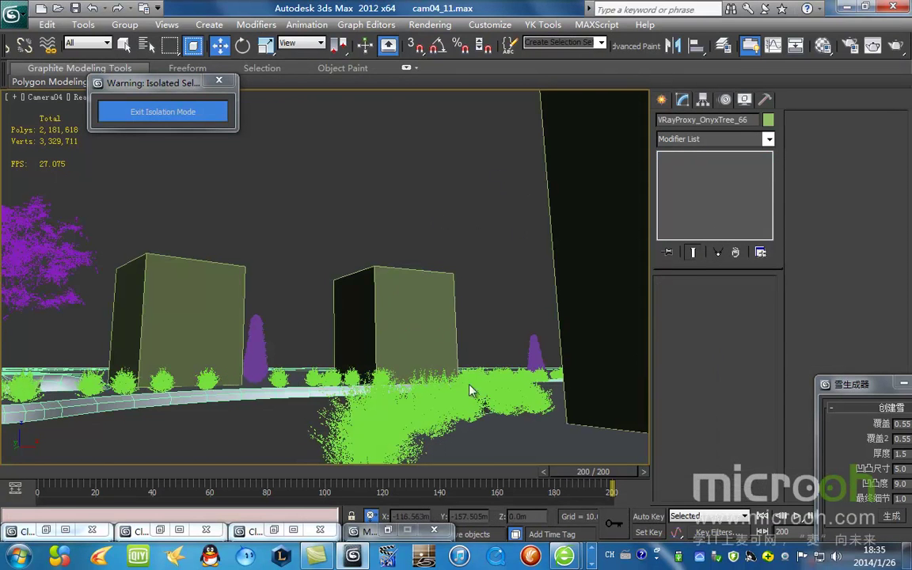
click(537, 351)
click(680, 379)
Step: Set the remaining large purple tree proxy to bounding box display from the top view
key(F3)
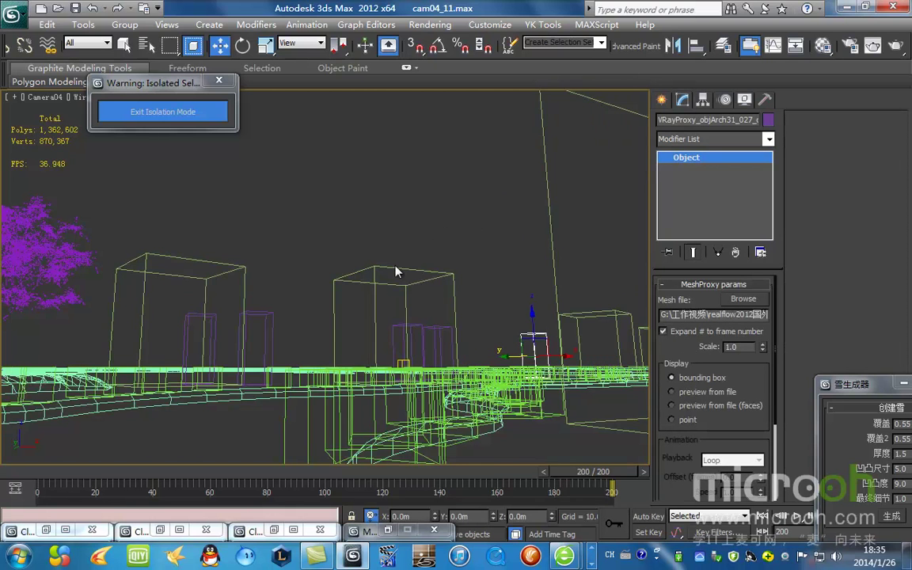
key(t)
scroll(401, 296, up, 3)
scroll(397, 297, down, 2)
click(232, 194)
click(682, 379)
click(400, 305)
Step: Exit isolation mode and return to the Camera04 view of the full scene
scroll(410, 309, down, 4)
alt+middle_drag(411, 309, 455, 250)
click(429, 204)
key(F3)
scroll(317, 176, up, 3)
middle_drag(316, 176, 484, 331)
drag(869, 402, 656, 187)
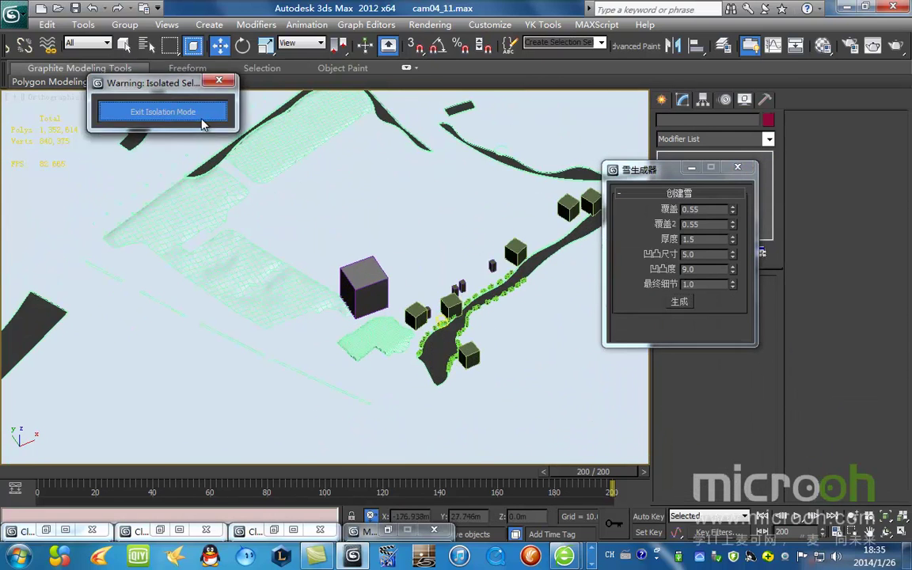
click(163, 112)
key(c)
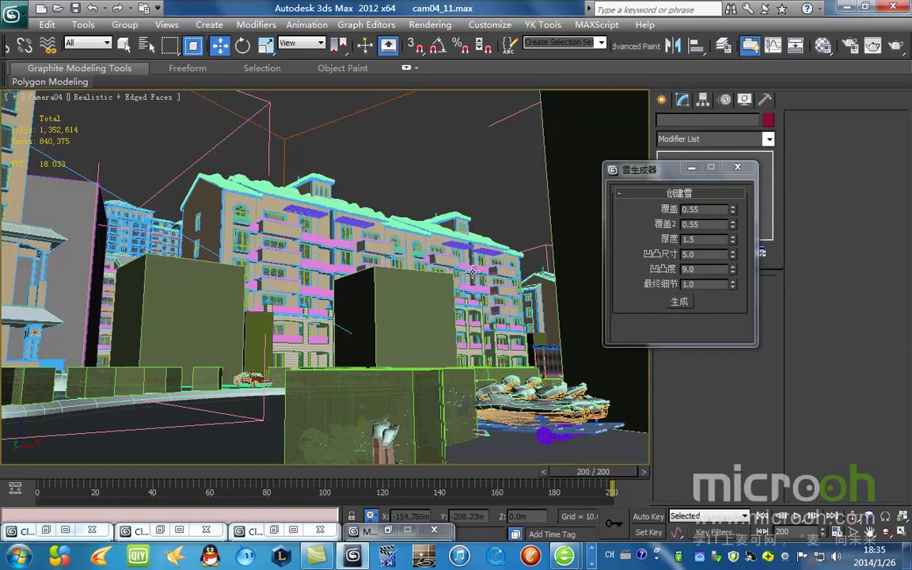
Step: Restrict the selection filter to Lights and move the snow generator dialog clear of the modifier settings
right_click(491, 250)
click(532, 181)
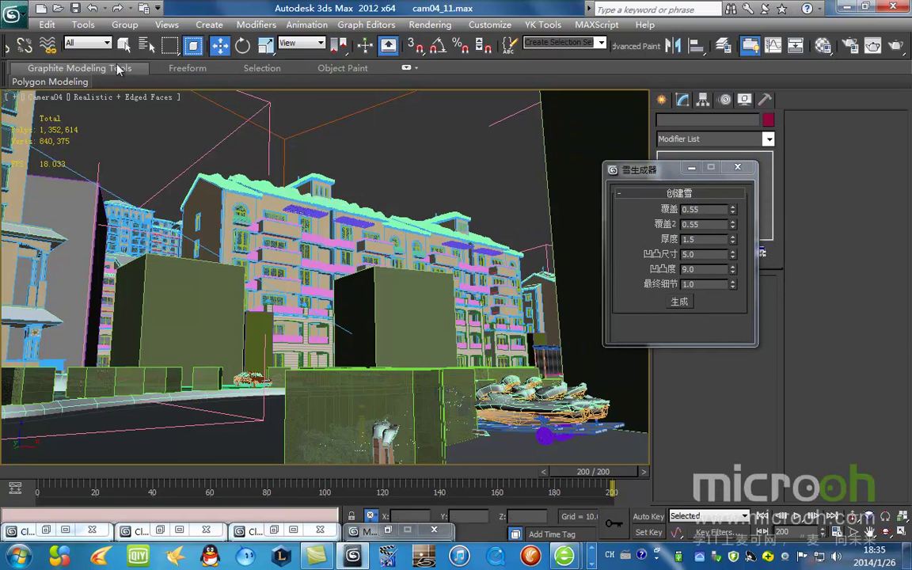
click(87, 43)
click(80, 85)
drag(651, 175, 841, 270)
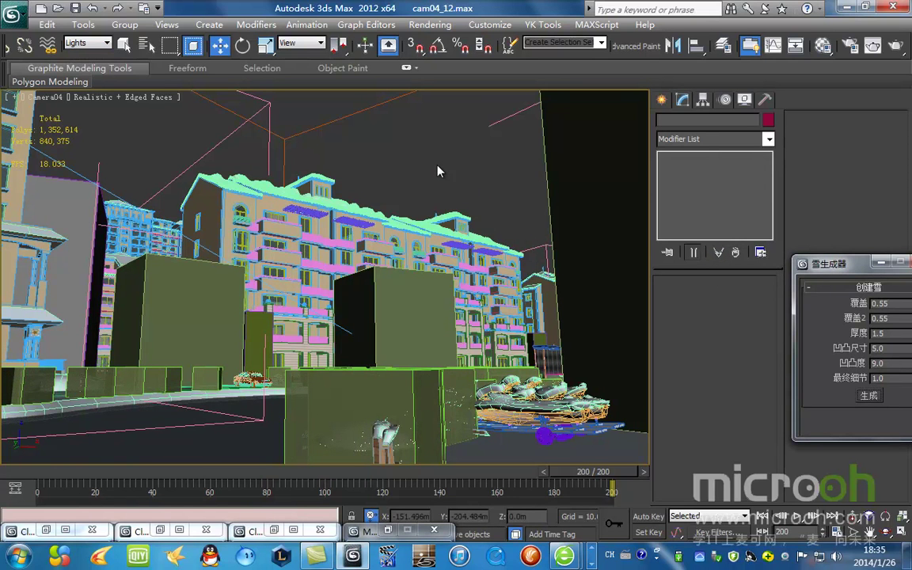
Step: Move the animation timeline to frame 100
drag(41, 473, 311, 496)
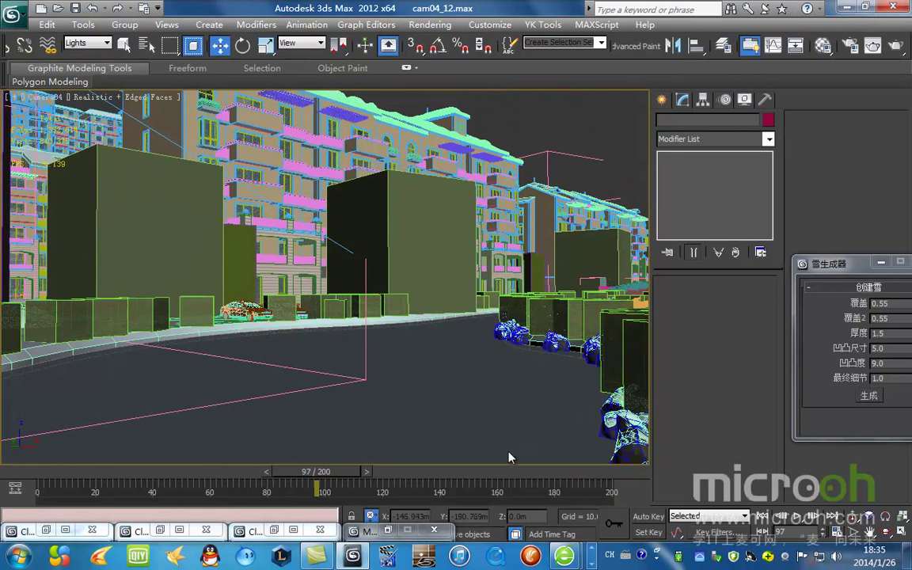
click(368, 469)
click(368, 469)
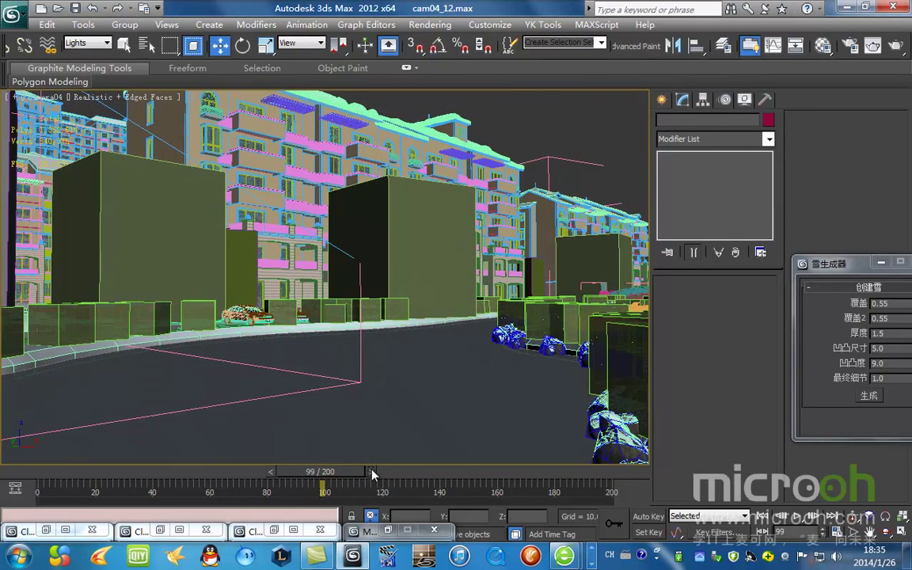
click(374, 469)
Step: Start a render of the Camera04 view at frame 100 and clone the rendered frame window for comparison
drag(846, 267, 626, 213)
click(896, 49)
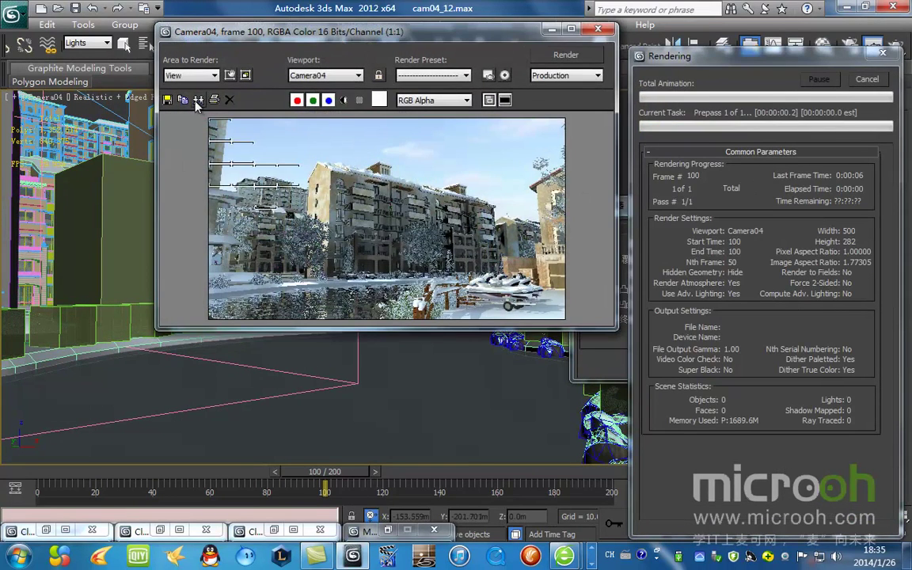
click(198, 99)
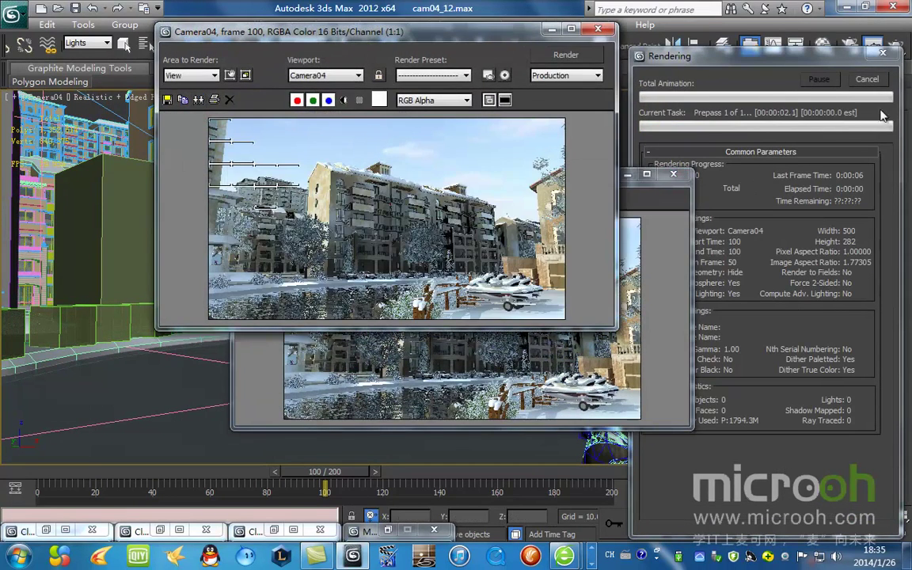